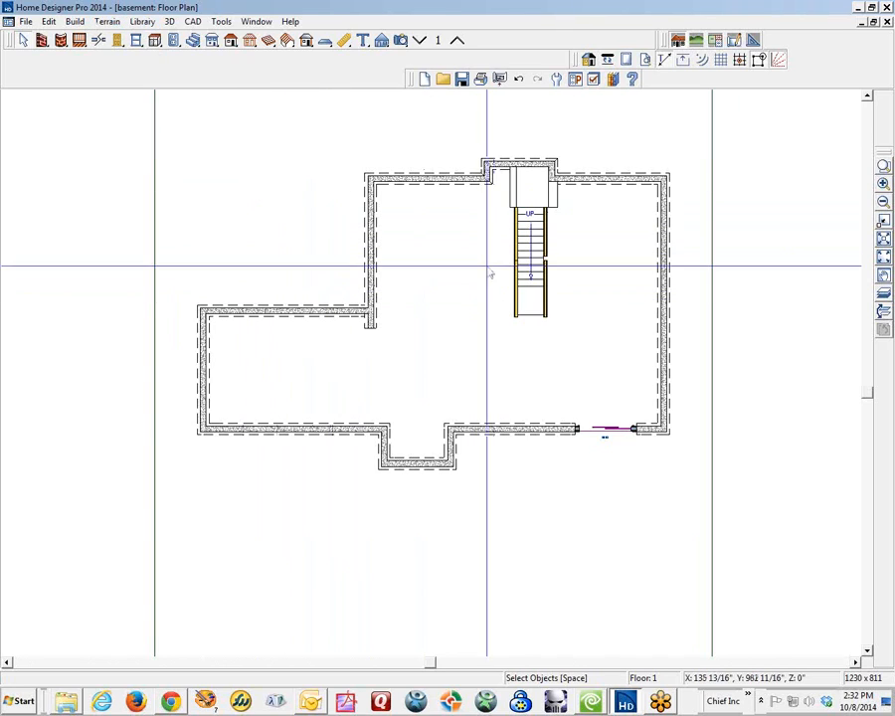
Inspect the plan of every level, from foundation floor 0 through floors 1, 2 and 3 to the attic.
{"action": "left_click", "coordinate": [424, 42]}
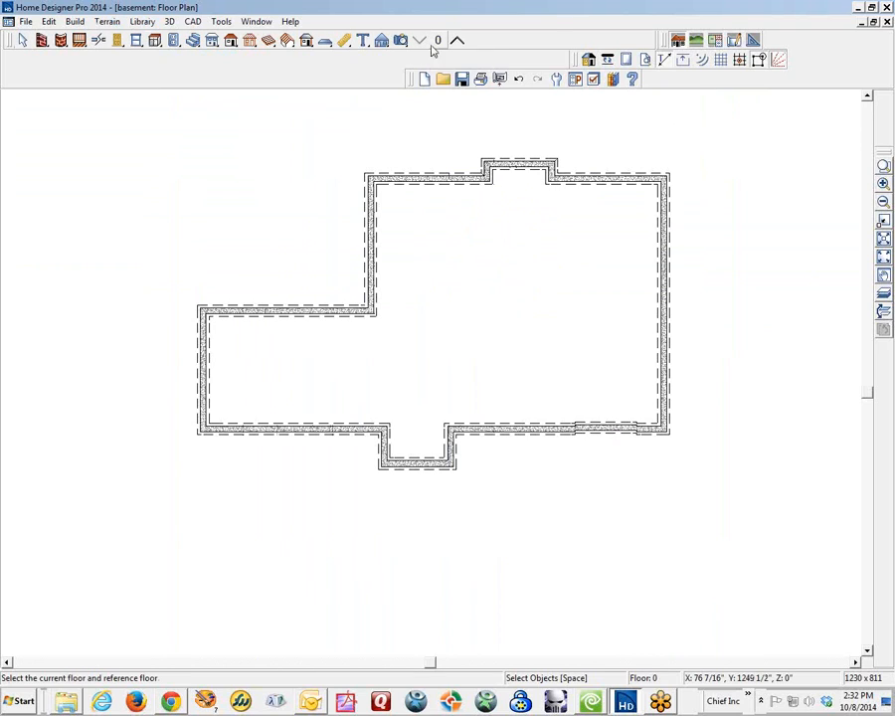
{"action": "left_click", "coordinate": [457, 39]}
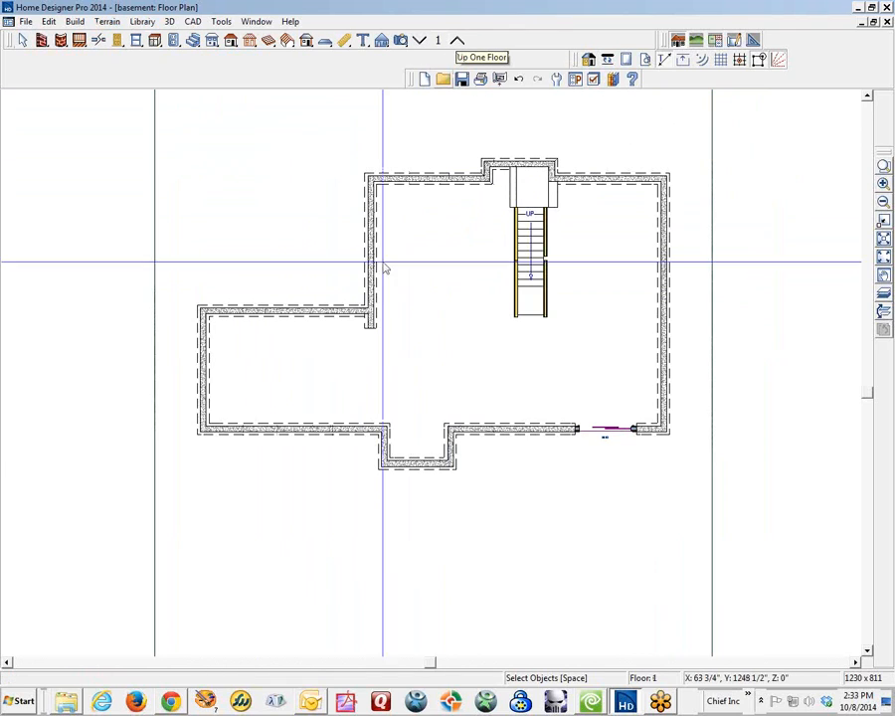
{"action": "left_click", "coordinate": [457, 41]}
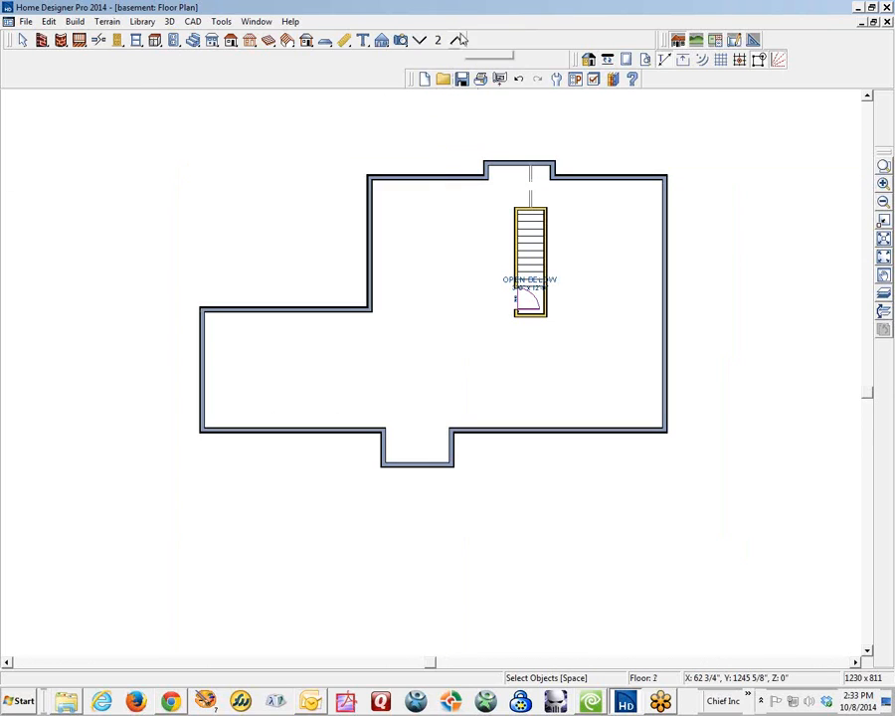
{"action": "left_click", "coordinate": [458, 41]}
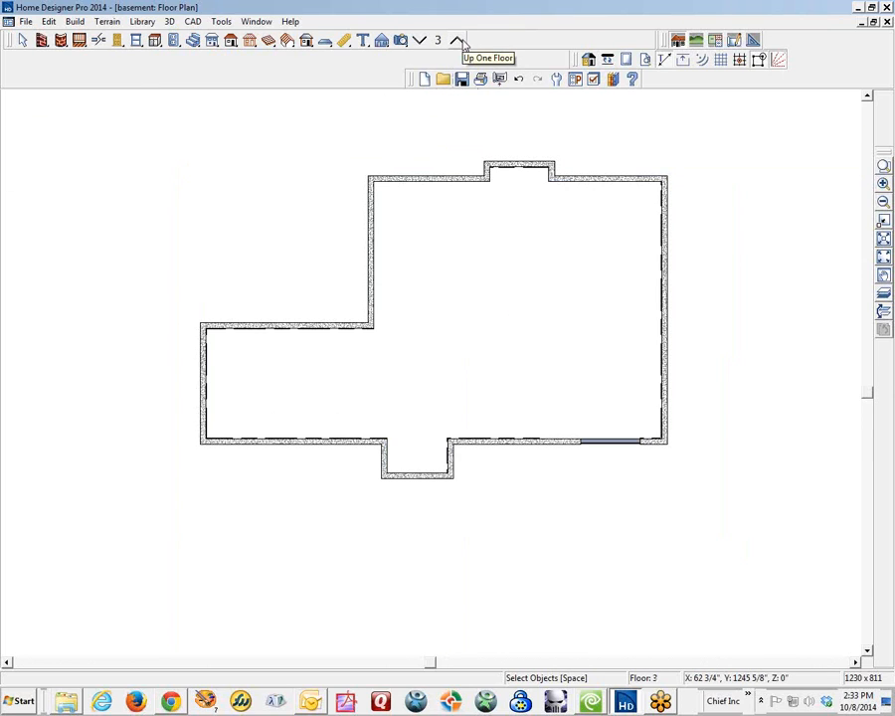
{"action": "left_click", "coordinate": [458, 41]}
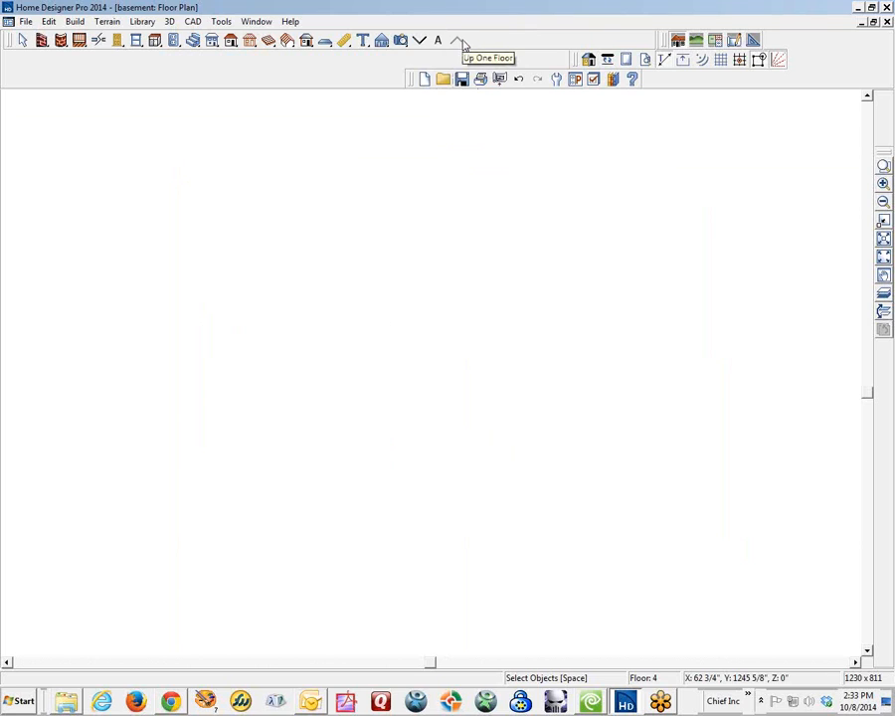
Examine the whole house in a 3D full overview from another angle, and close the camera view.
{"action": "left_click", "coordinate": [402, 41]}
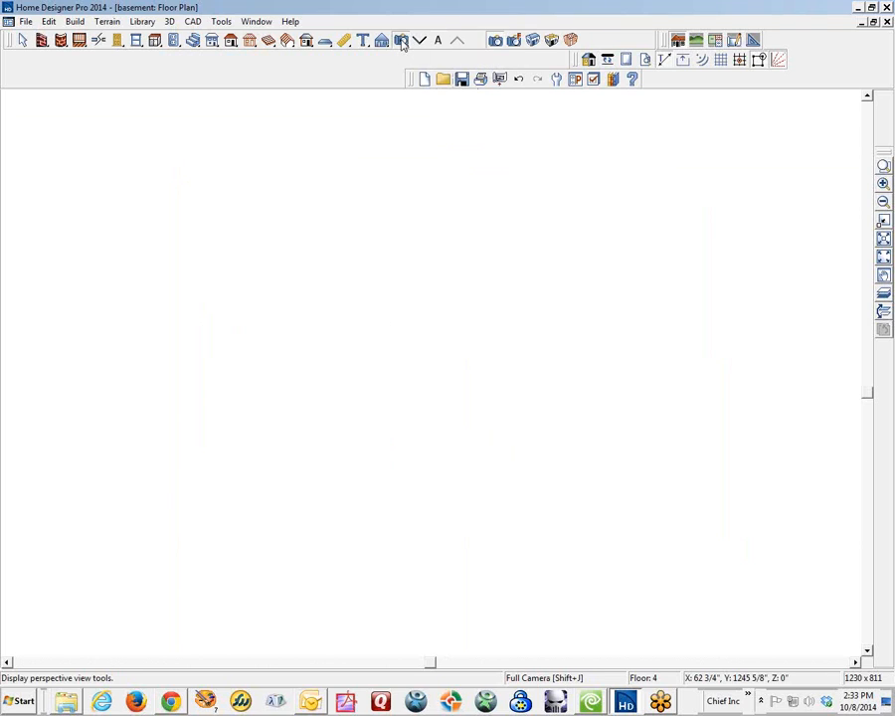
{"action": "left_click", "coordinate": [525, 40]}
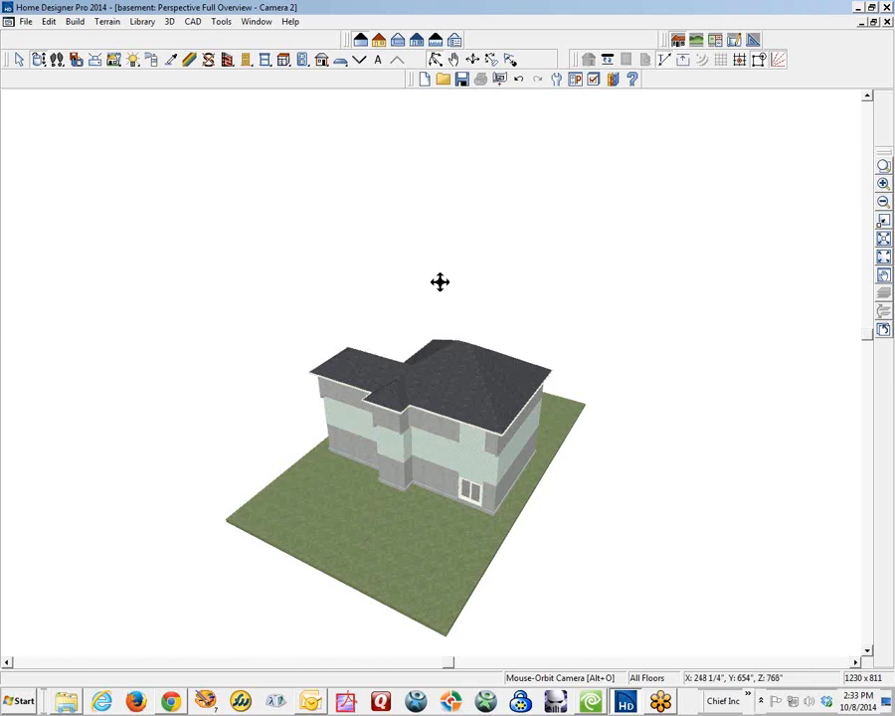
{"action": "left_click_drag", "start_coordinate": [440, 282], "coordinate": [405, 331]}
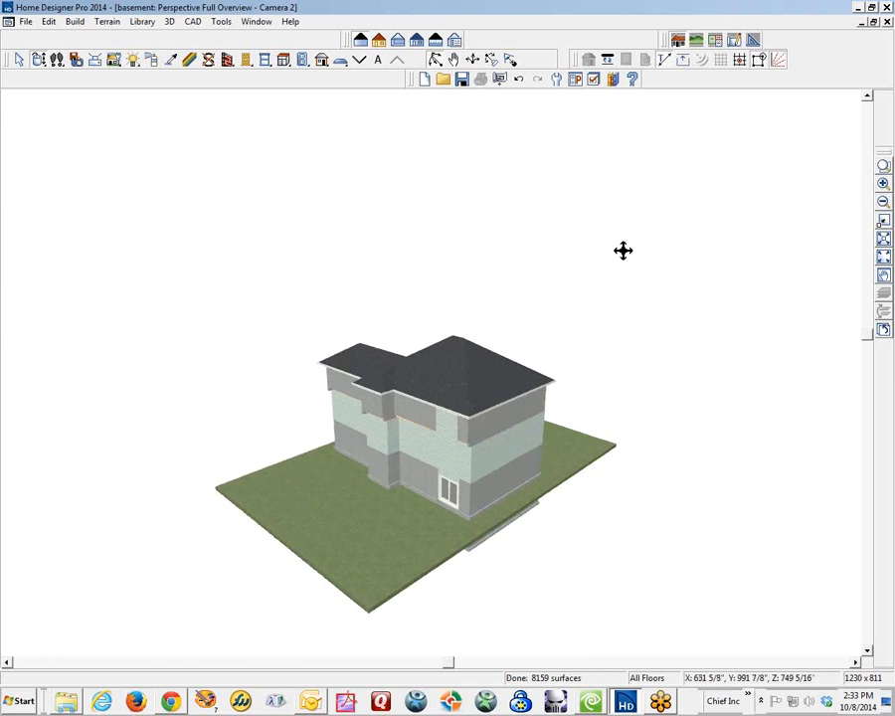
{"action": "left_click", "coordinate": [887, 22]}
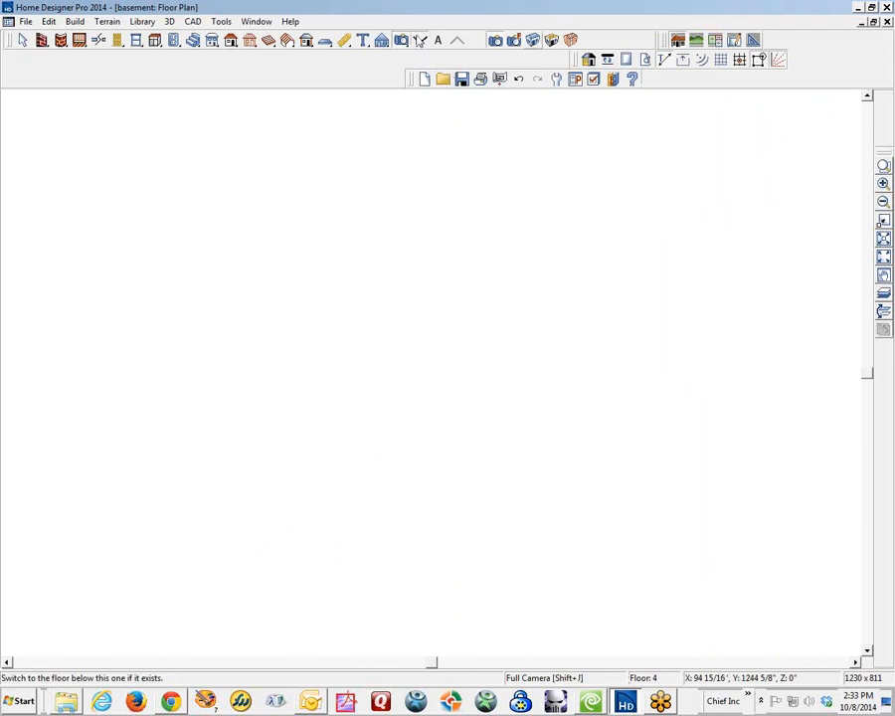
Delete floor 3, the extra concrete-walled level above the main floor.
{"action": "left_click", "coordinate": [419, 40]}
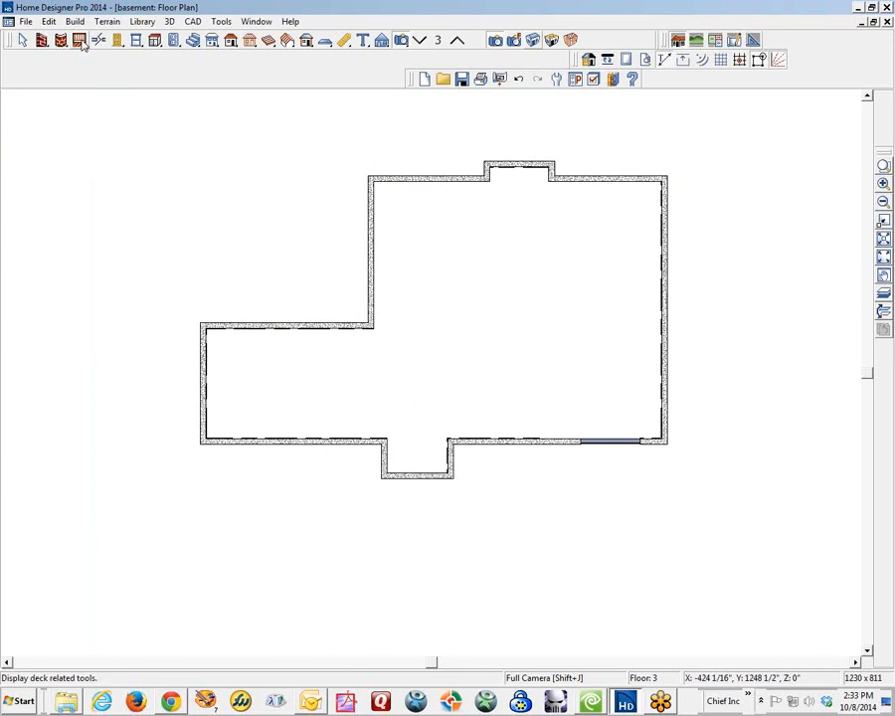
{"action": "left_click", "coordinate": [47, 21]}
{"action": "mouse_move", "coordinate": [102, 132]}
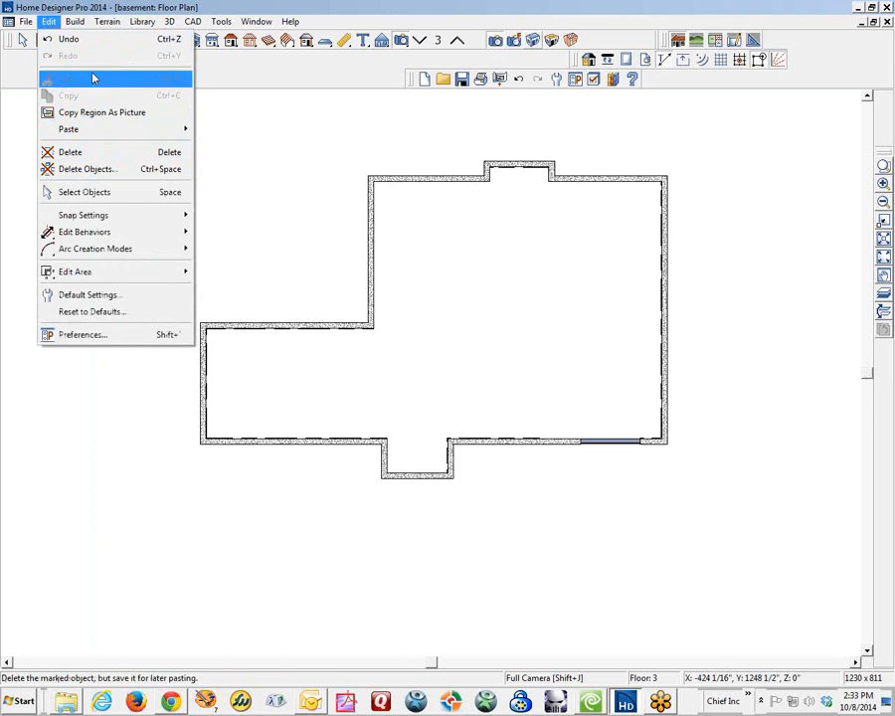
{"action": "left_click", "coordinate": [337, 75]}
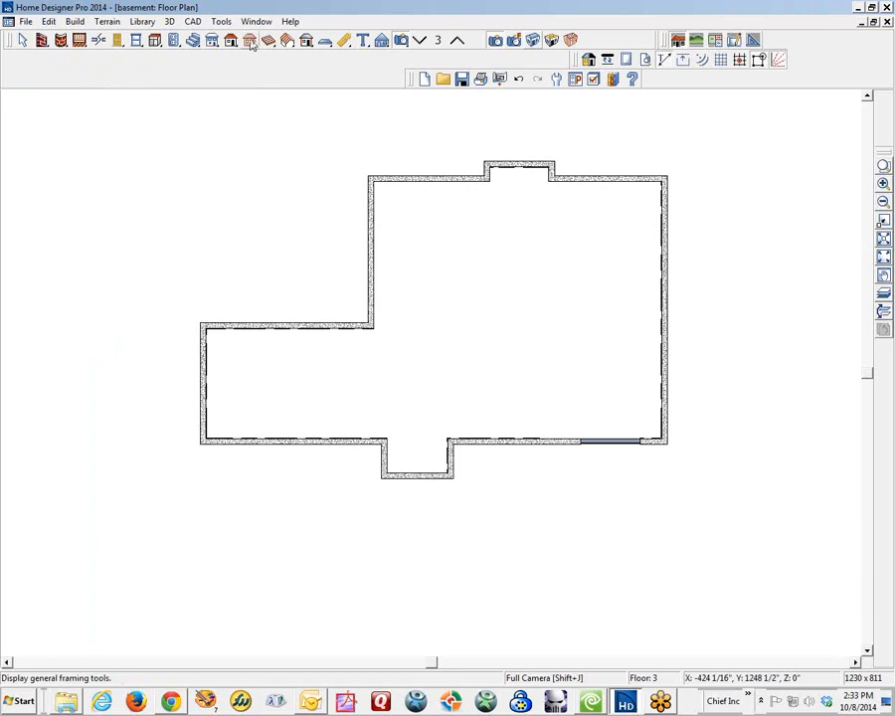
{"action": "left_click", "coordinate": [211, 41]}
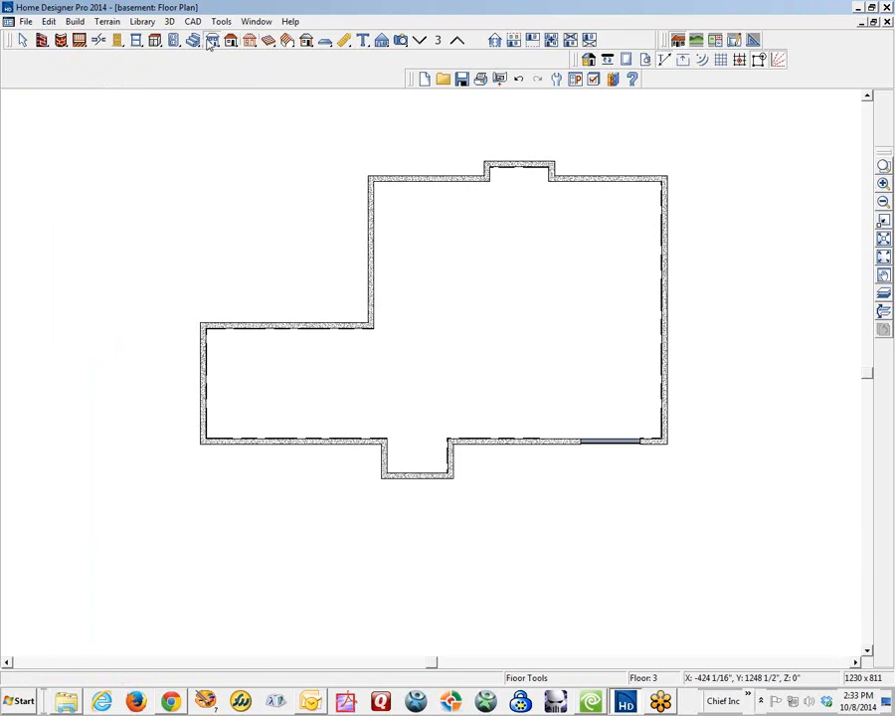
{"action": "left_click", "coordinate": [571, 41]}
{"action": "left_click", "coordinate": [463, 372]}
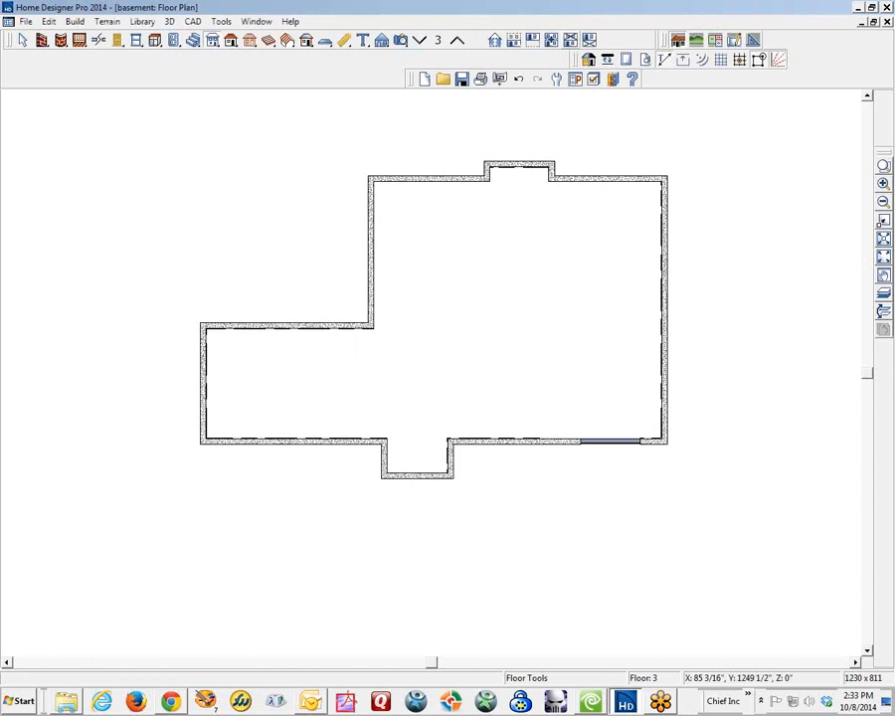
Check the remaining levels and delete floor 0, the foundation level beneath the basement.
{"action": "left_click", "coordinate": [419, 40]}
{"action": "left_click", "coordinate": [456, 40]}
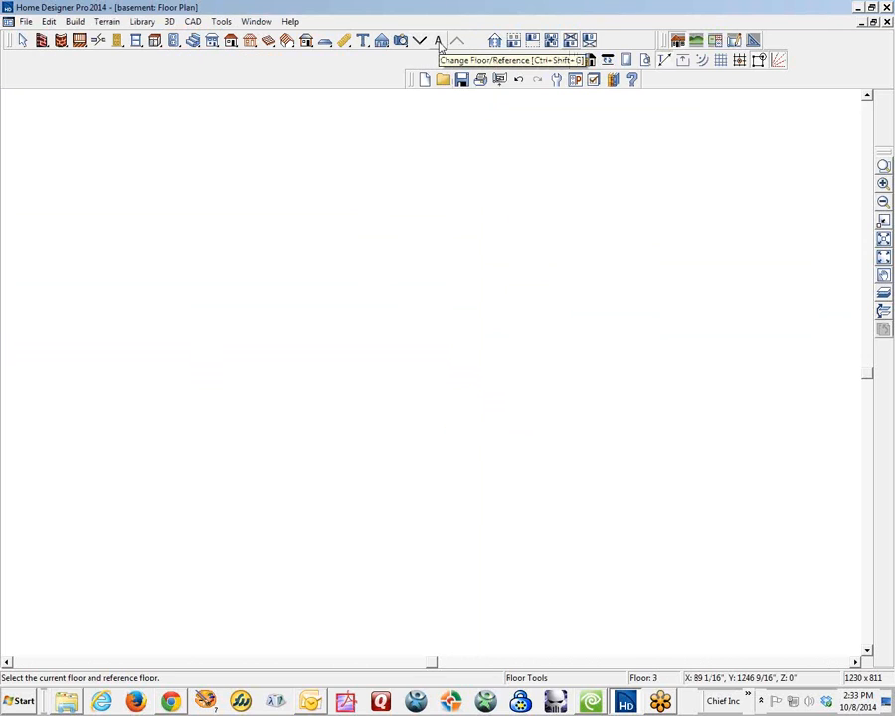
{"action": "left_click", "coordinate": [418, 40]}
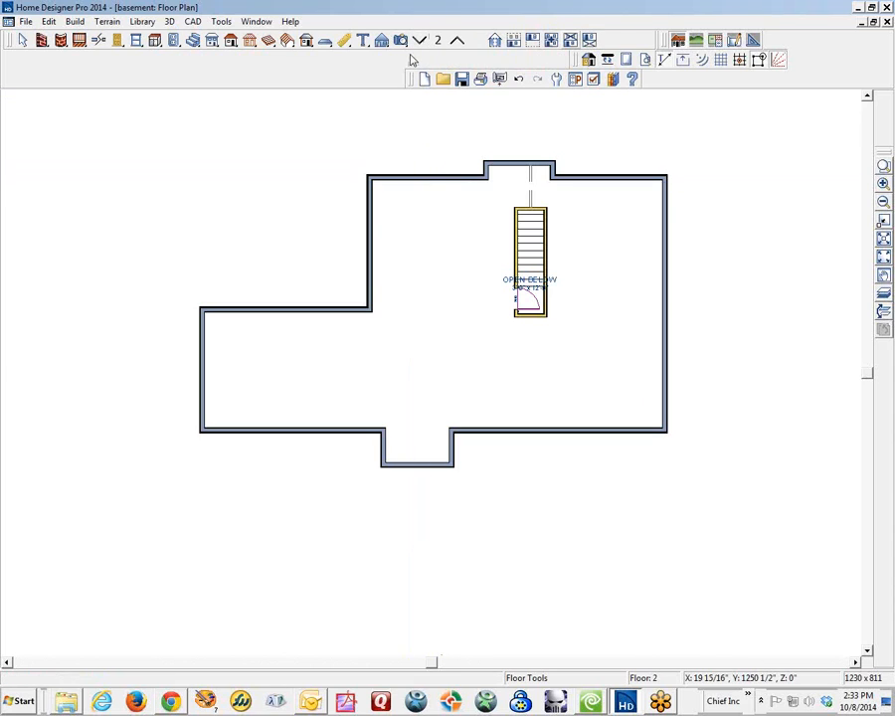
{"action": "left_click", "coordinate": [419, 40]}
{"action": "left_click", "coordinate": [418, 40]}
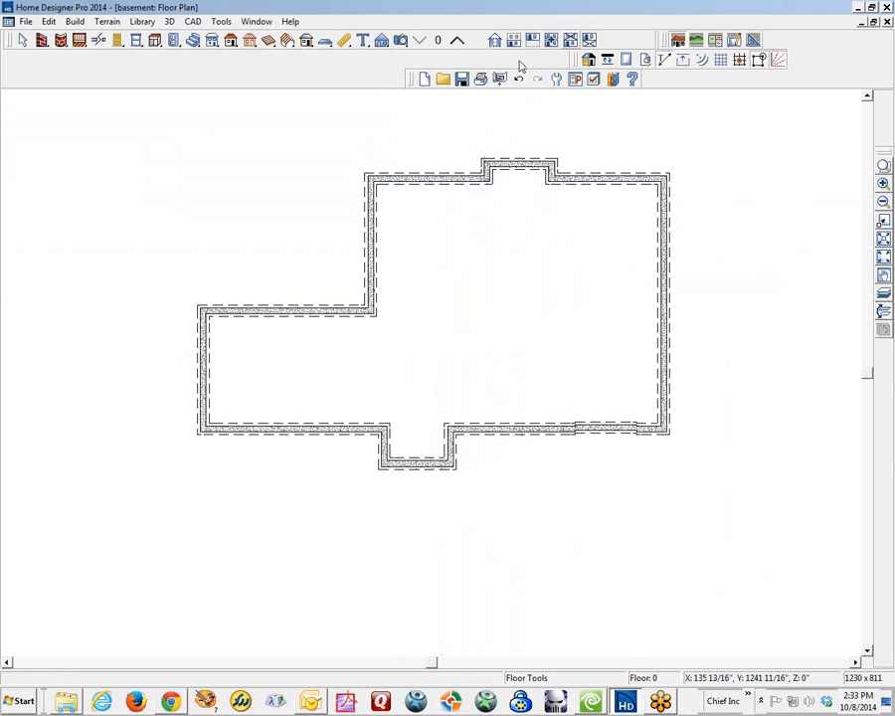
{"action": "left_click", "coordinate": [569, 40]}
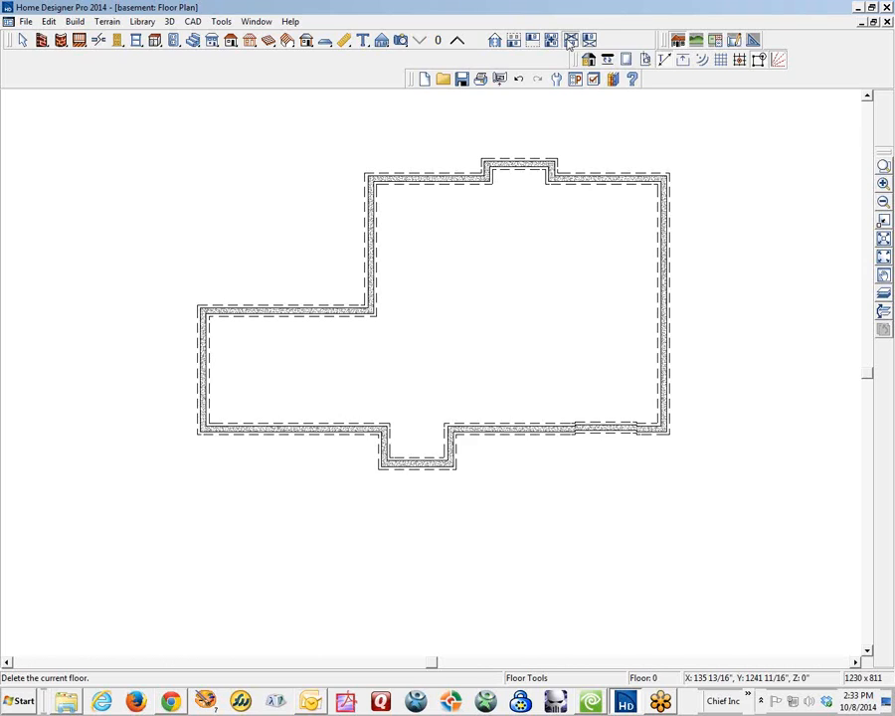
{"action": "left_click", "coordinate": [499, 371]}
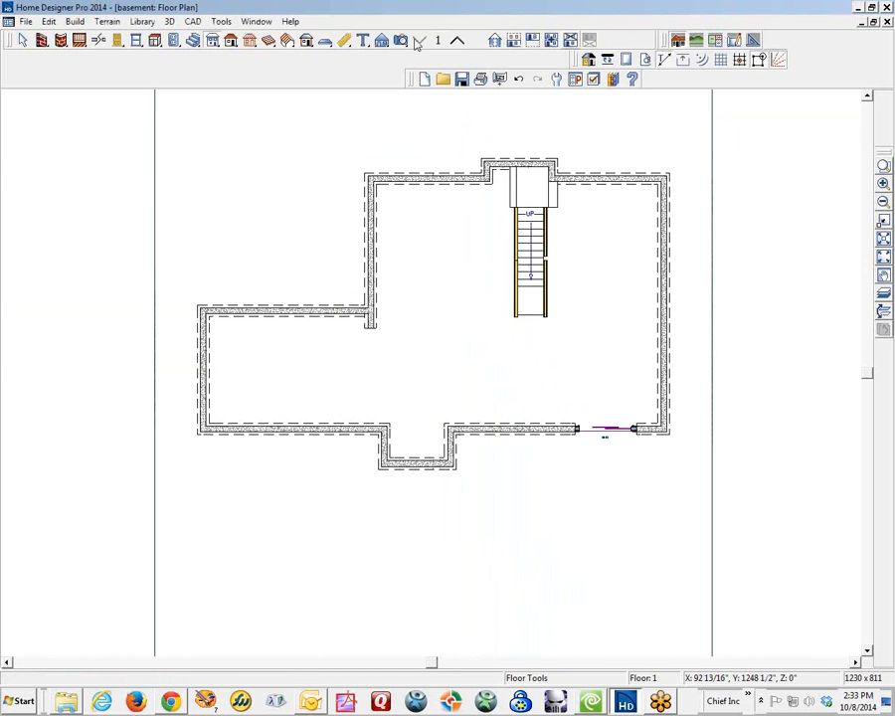
Compare the floor 2 plan with the basement plan on floor 1, finishing on floor 2.
{"action": "left_click", "coordinate": [456, 40]}
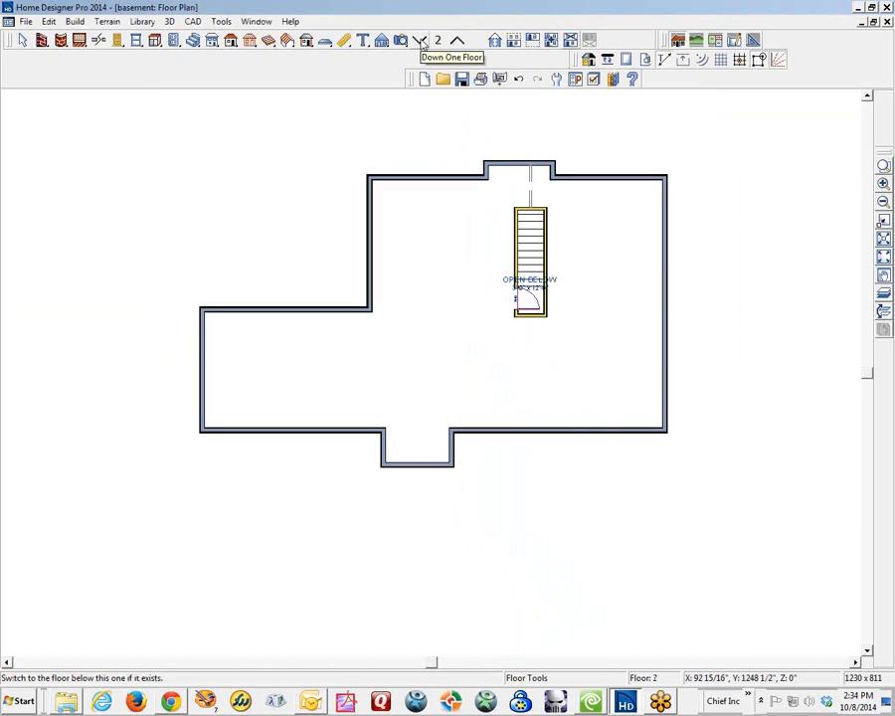
{"action": "left_click", "coordinate": [419, 39]}
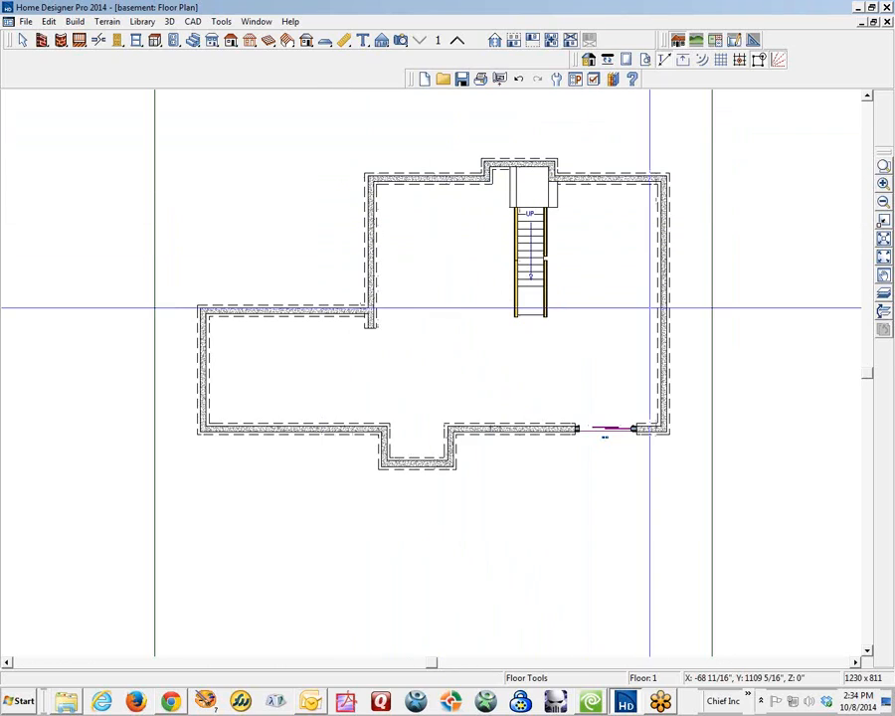
{"action": "left_click", "coordinate": [457, 40]}
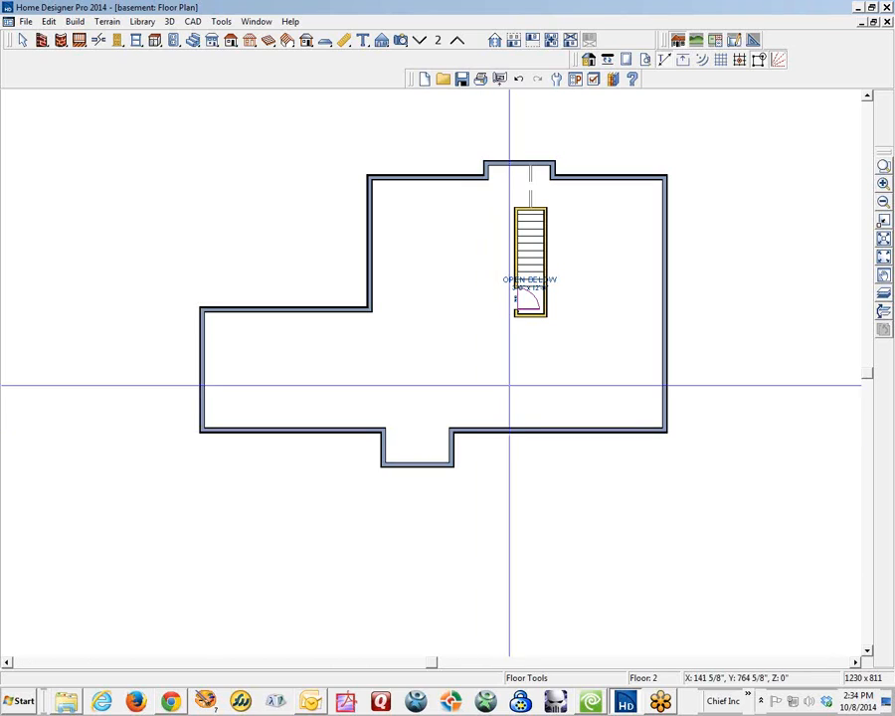
Review the elevations and relative heights in the structure settings of the floor 2 defaults, and close the default settings.
{"action": "left_click", "coordinate": [46, 23]}
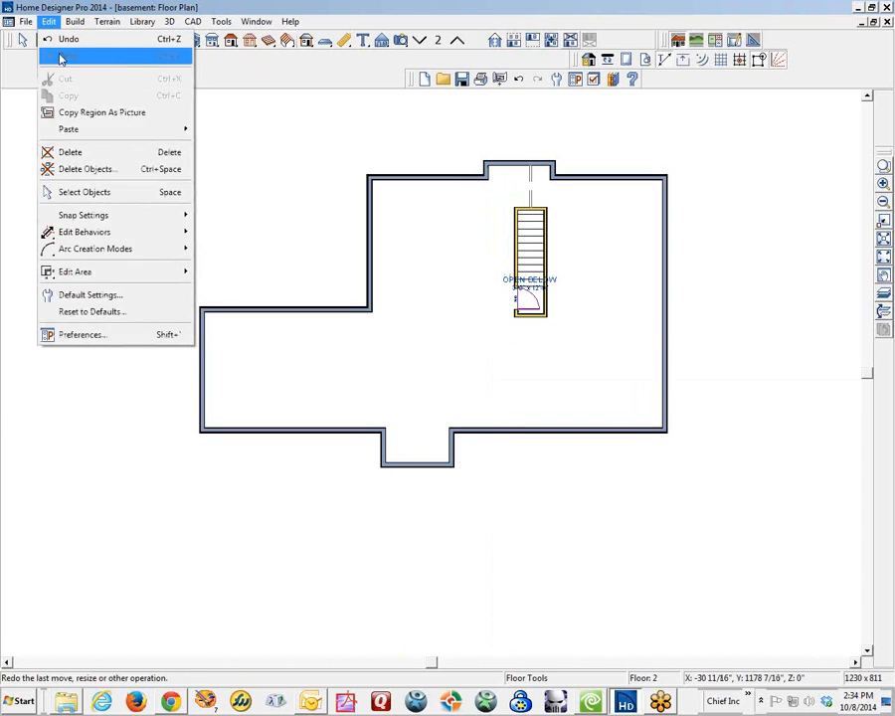
{"action": "left_click", "coordinate": [118, 294]}
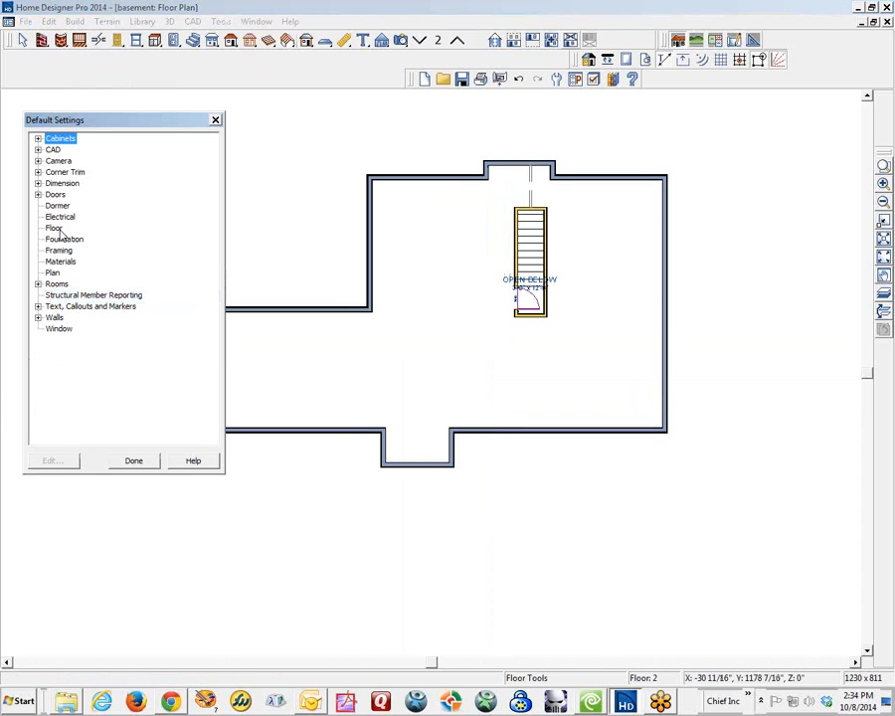
{"action": "left_click", "coordinate": [52, 460]}
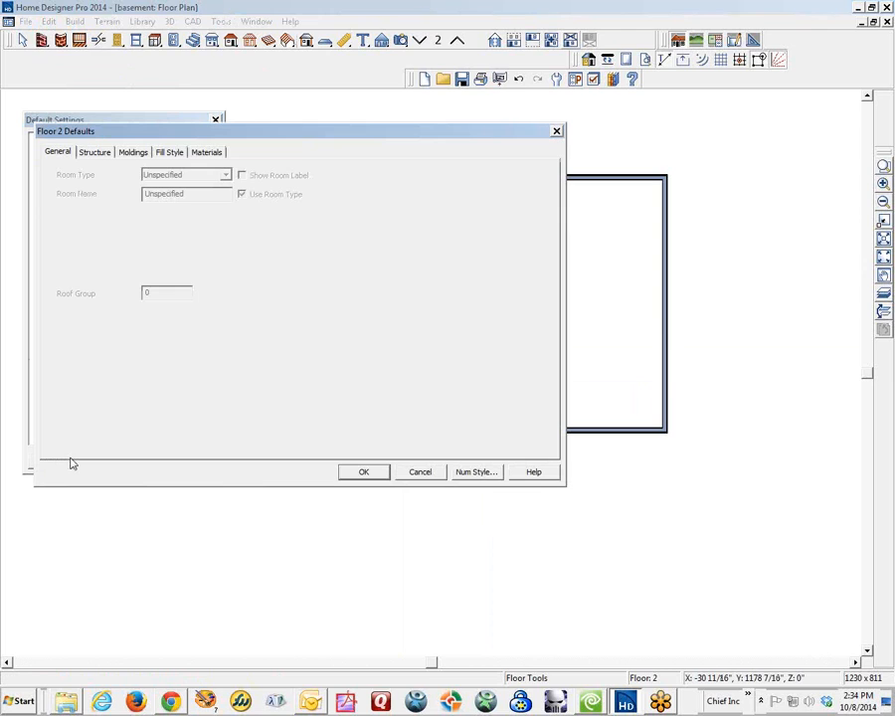
{"action": "left_click", "coordinate": [95, 152]}
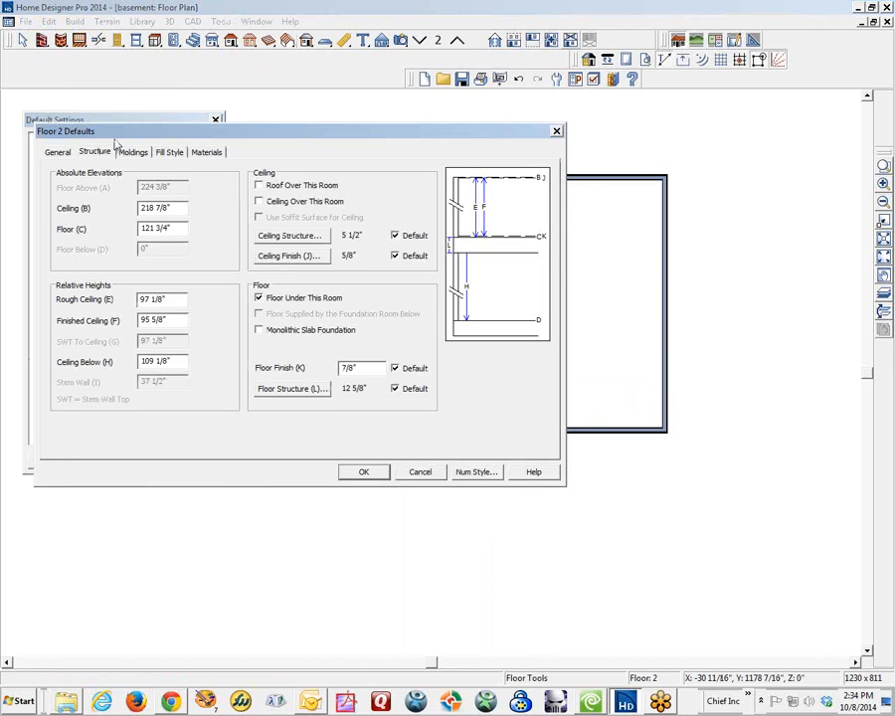
{"action": "left_click_drag", "start_coordinate": [116, 143], "coordinate": [364, 196]}
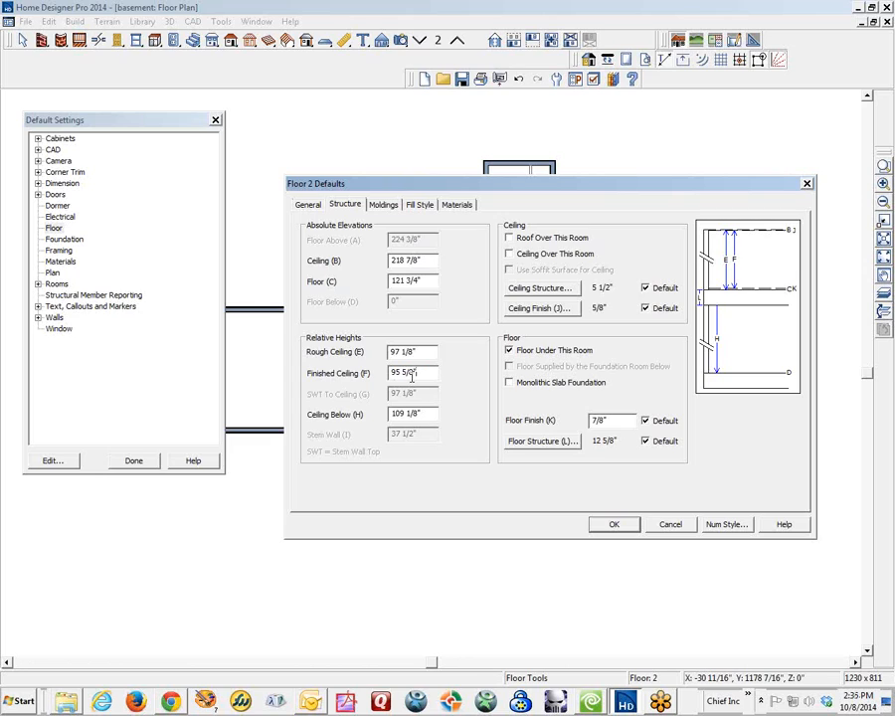
{"action": "left_click", "coordinate": [601, 524]}
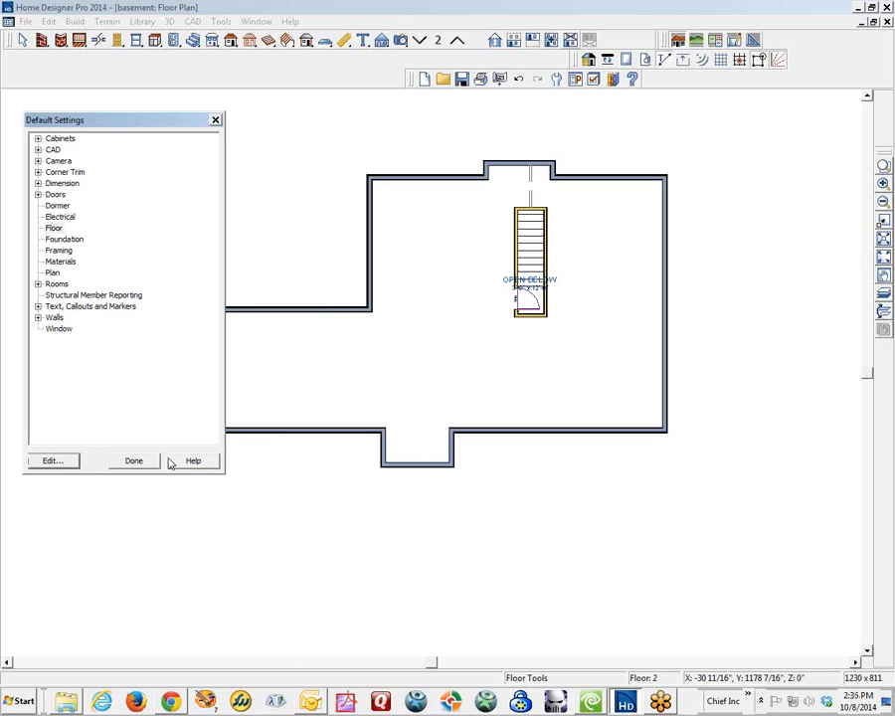
{"action": "left_click", "coordinate": [135, 462]}
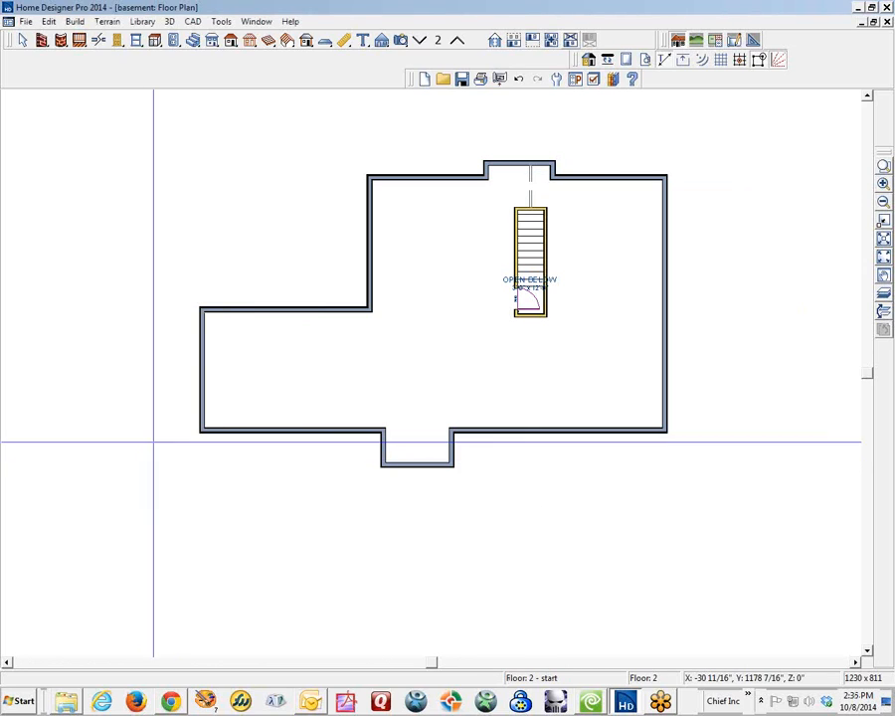
Create a cross-section/elevation view through the house, looking from beside the staircase toward the far wall, and enlarge both storeys.
{"action": "left_click", "coordinate": [513, 40]}
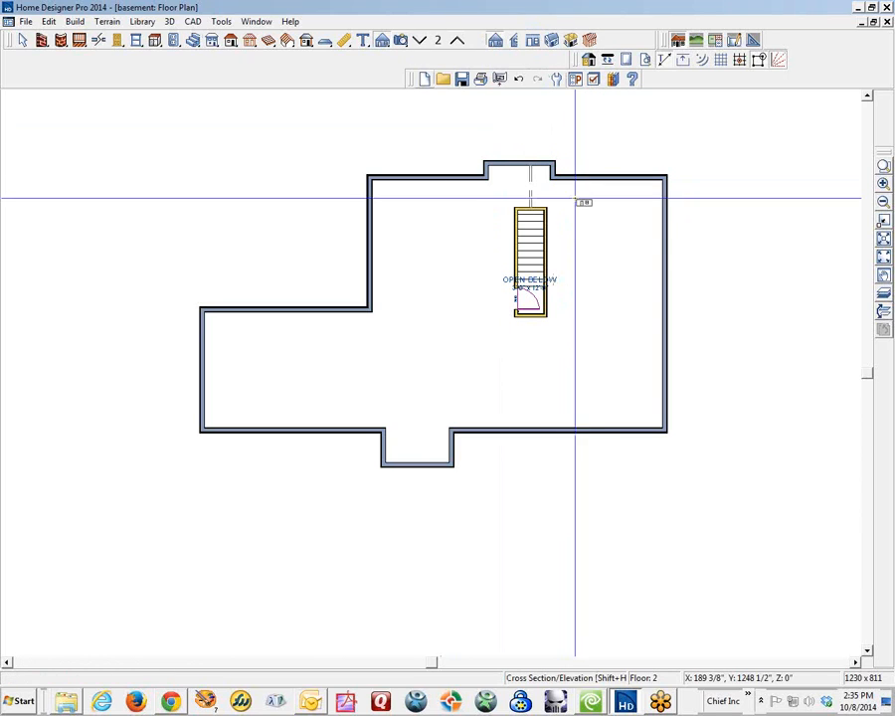
{"action": "left_click_drag", "start_coordinate": [585, 276], "coordinate": [750, 266]}
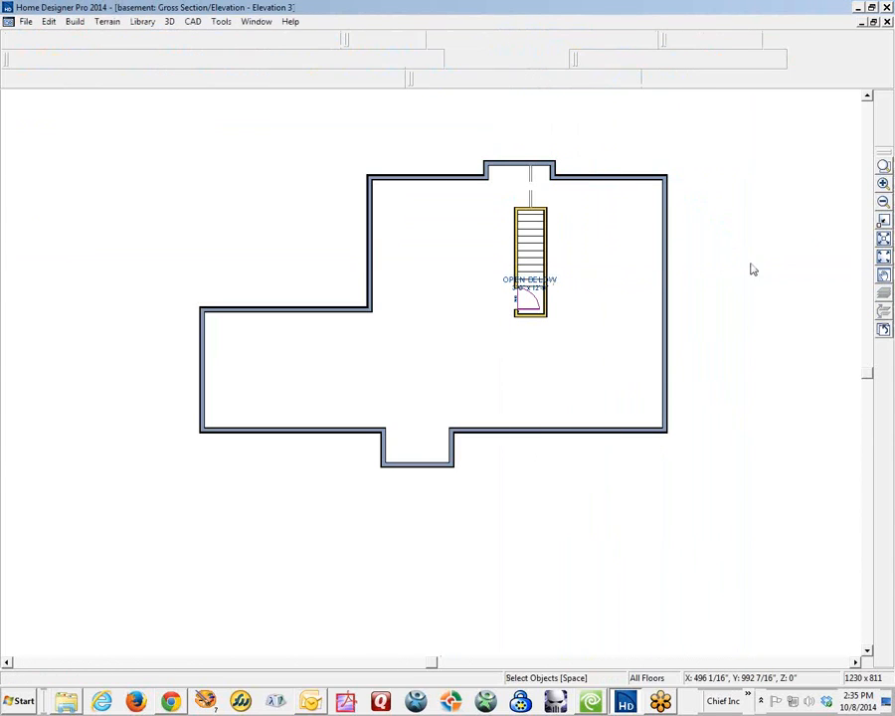
{"action": "left_click", "coordinate": [884, 165]}
{"action": "left_click_drag", "start_coordinate": [376, 236], "coordinate": [620, 500]}
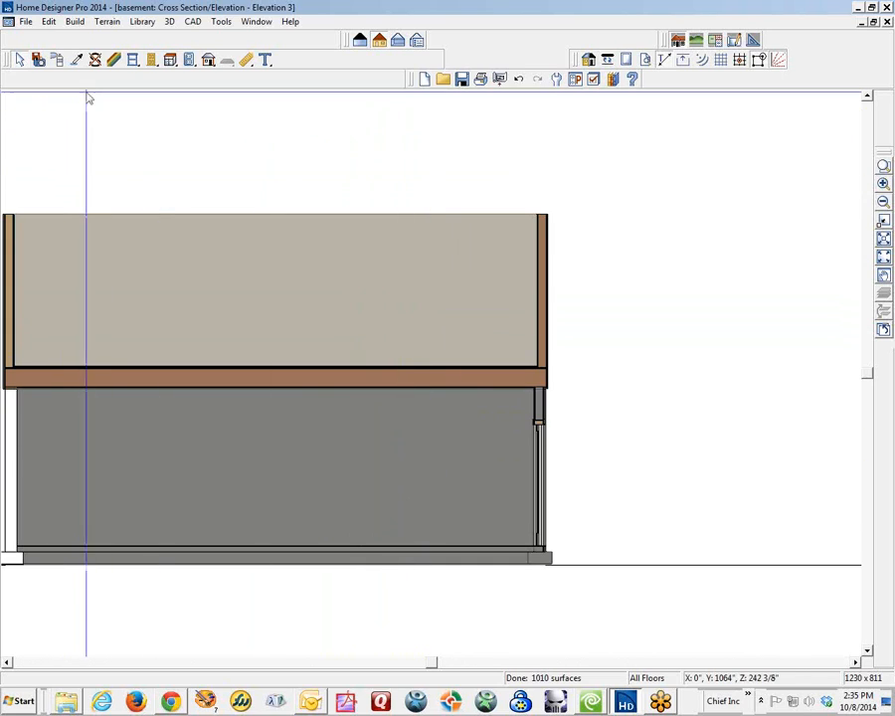
Dimension the basement's height in the section with an End to End Dimension, moving its lower end up to the top of the floor slab.
{"action": "left_click", "coordinate": [247, 62]}
{"action": "left_click", "coordinate": [322, 59]}
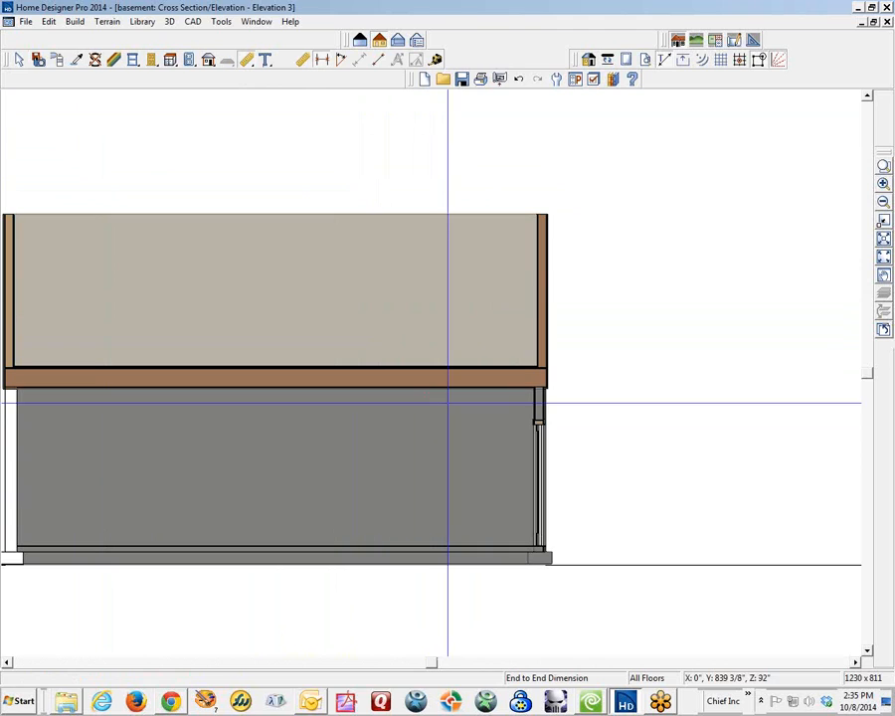
{"action": "left_click_drag", "start_coordinate": [459, 507], "coordinate": [413, 585]}
{"action": "scroll", "coordinate": [461, 533], "scroll_direction": "up", "scroll_amount": 3}
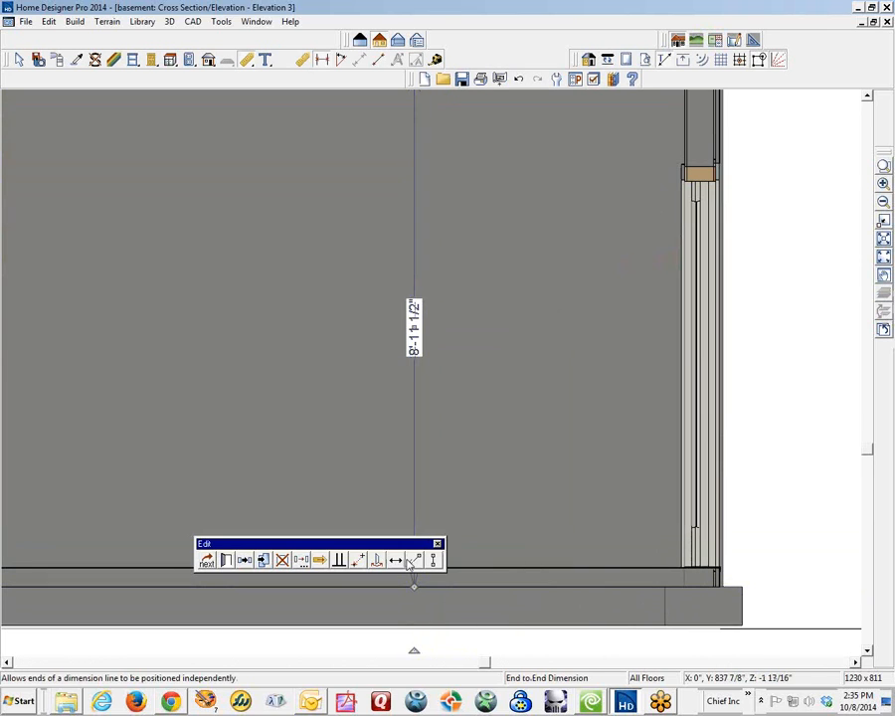
{"action": "left_click", "coordinate": [411, 558]}
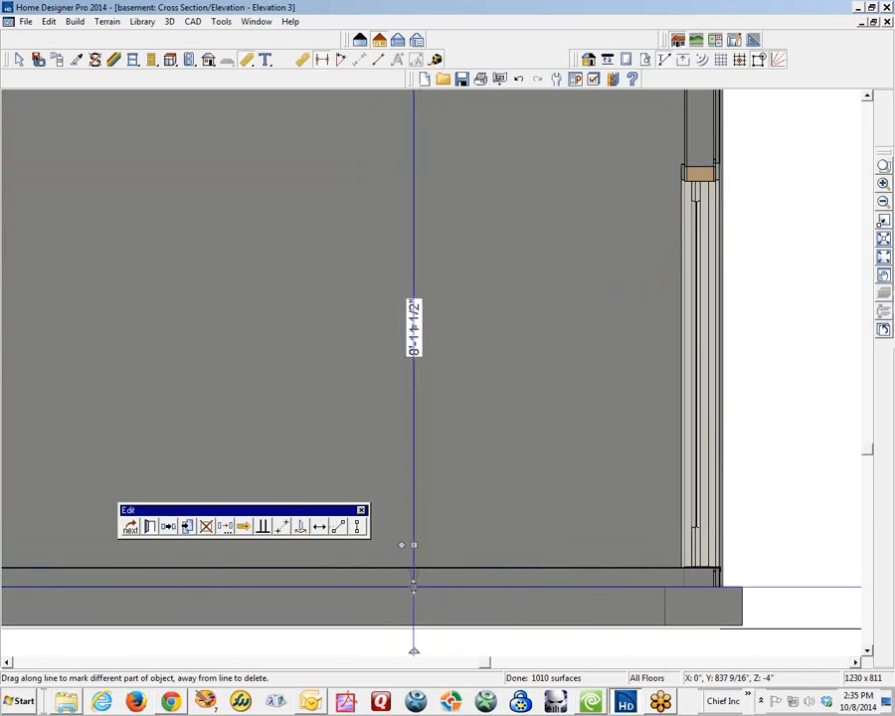
{"action": "left_click_drag", "start_coordinate": [413, 587], "coordinate": [431, 569]}
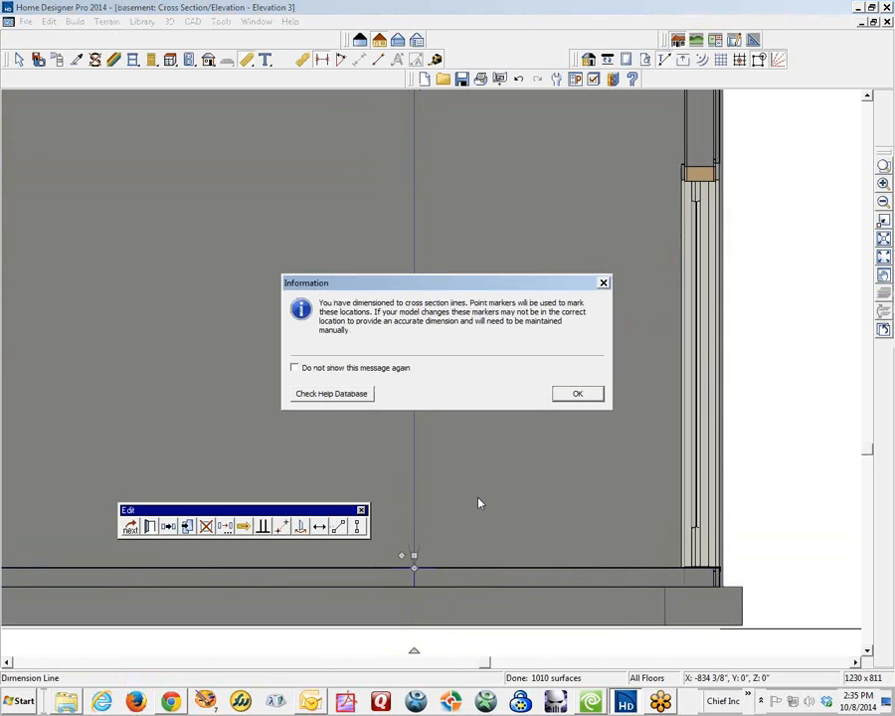
{"action": "left_click", "coordinate": [567, 393]}
{"action": "scroll", "coordinate": [562, 399], "scroll_direction": "down", "scroll_amount": 1}
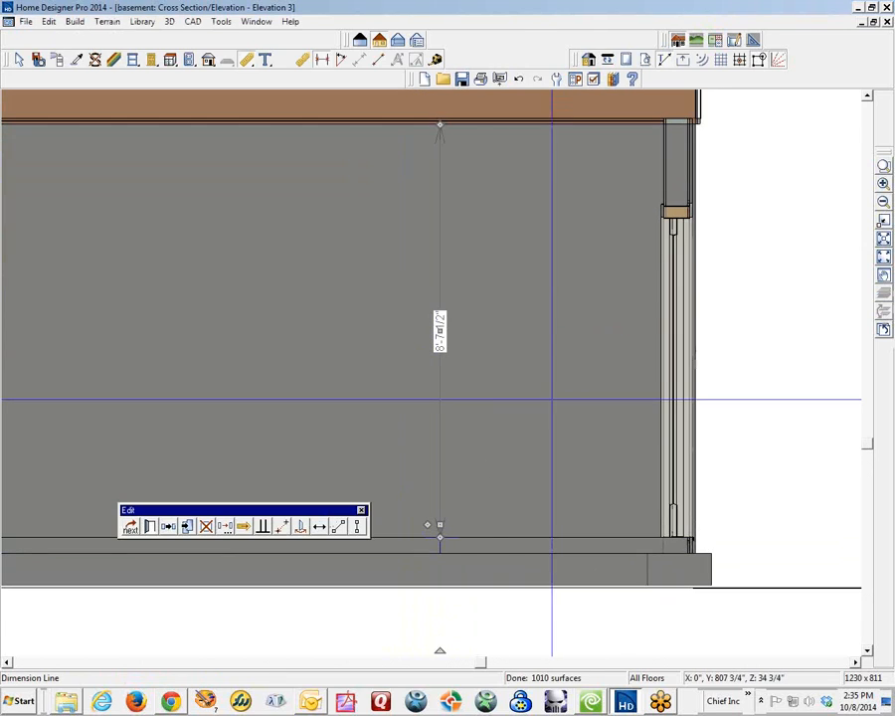
{"action": "key", "text": "Escape"}
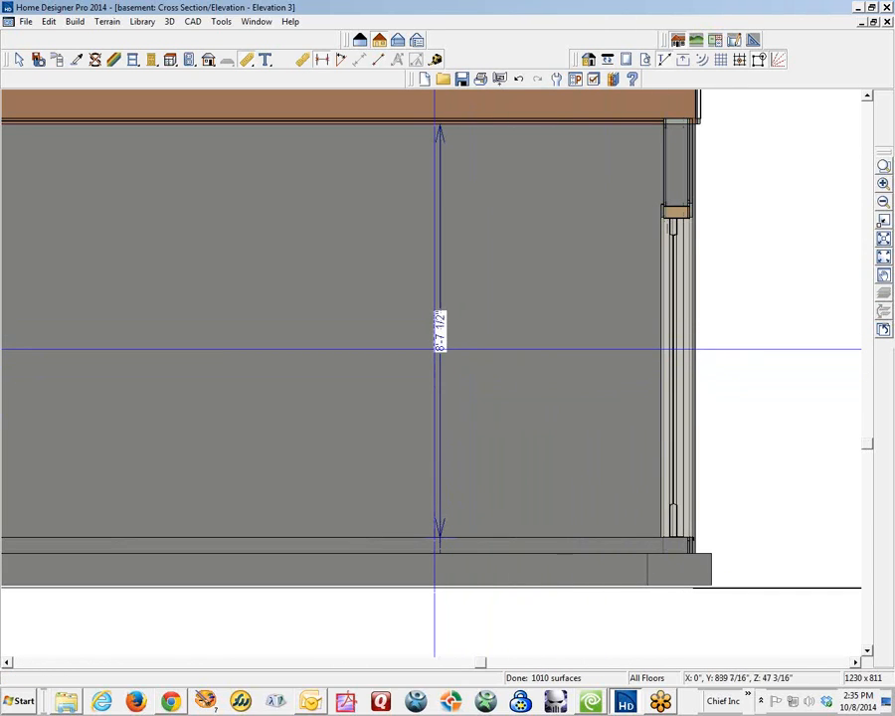
{"action": "scroll", "coordinate": [452, 345], "scroll_direction": "down", "scroll_amount": 1}
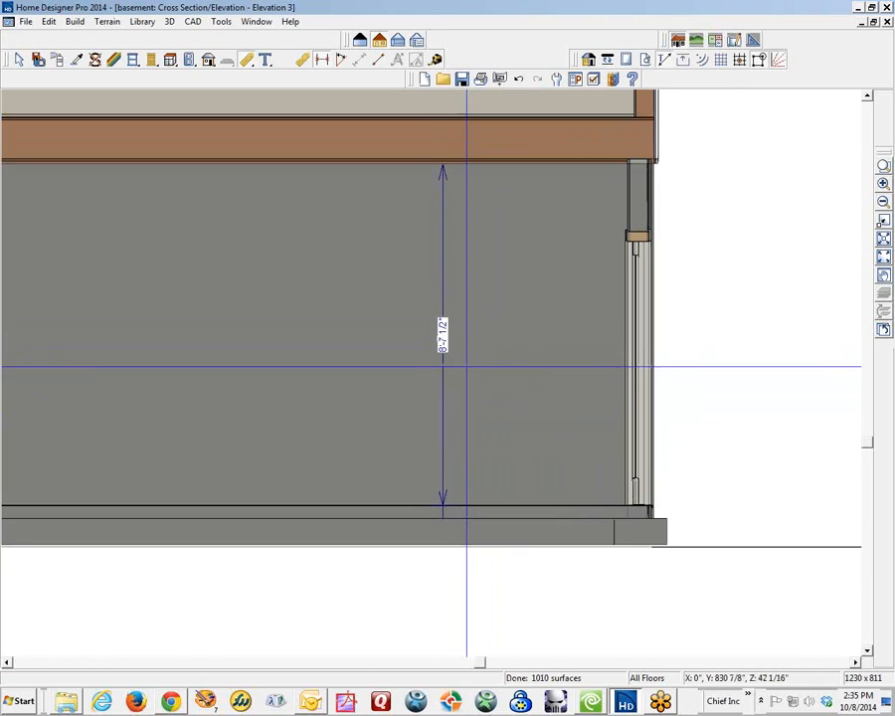
{"action": "scroll", "coordinate": [467, 367], "scroll_direction": "down", "scroll_amount": 3}
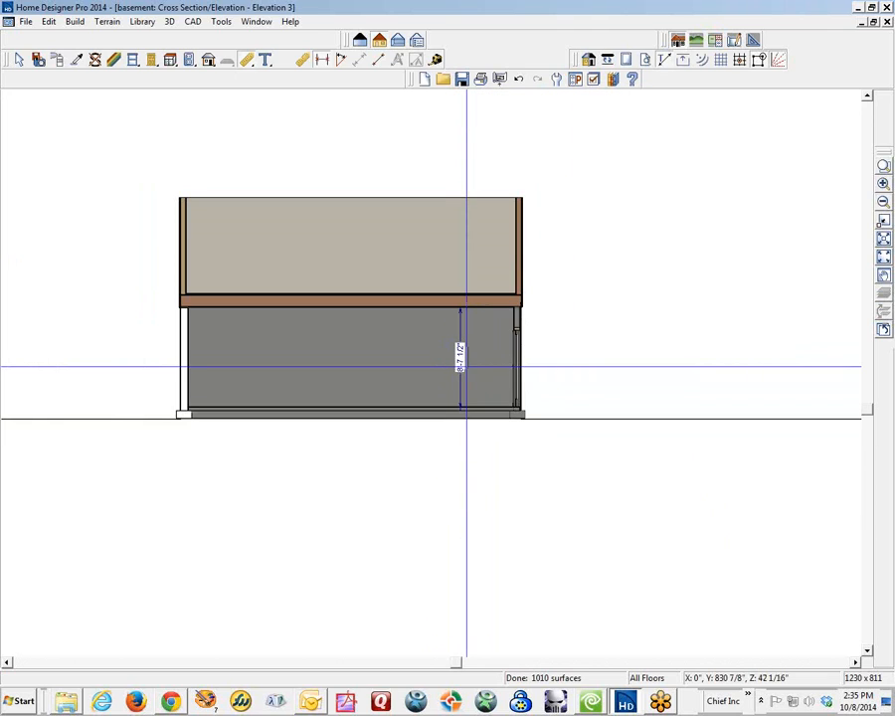
Dimension the upper storey's height from its floor to the top of the wall, in line with the basement dimension.
{"action": "scroll", "coordinate": [464, 244], "scroll_direction": "up", "scroll_amount": 4}
{"action": "scroll", "coordinate": [461, 247], "scroll_direction": "down", "scroll_amount": 1}
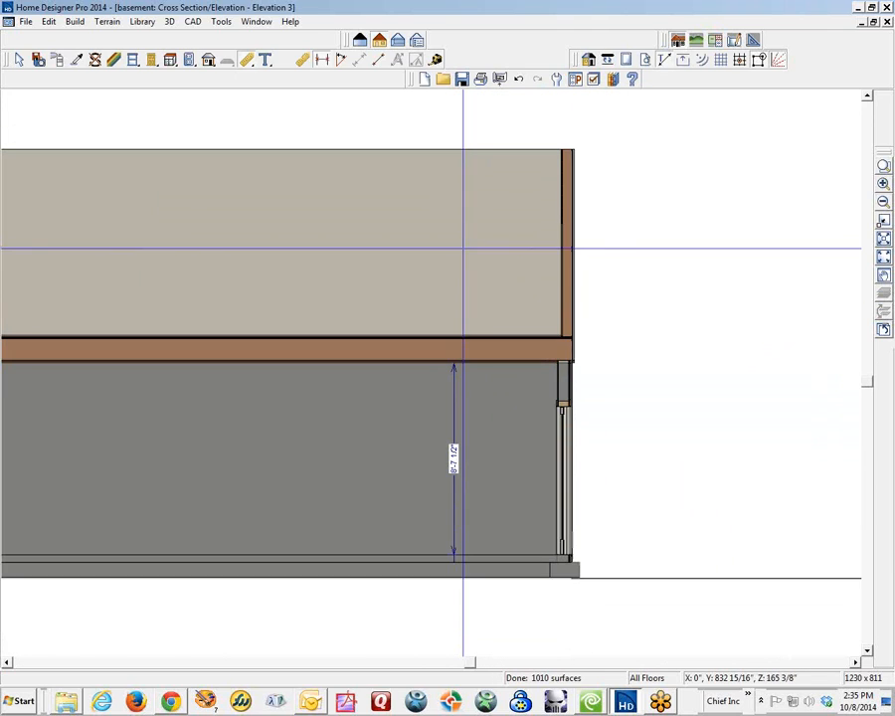
{"action": "left_click_drag", "start_coordinate": [454, 335], "coordinate": [455, 151]}
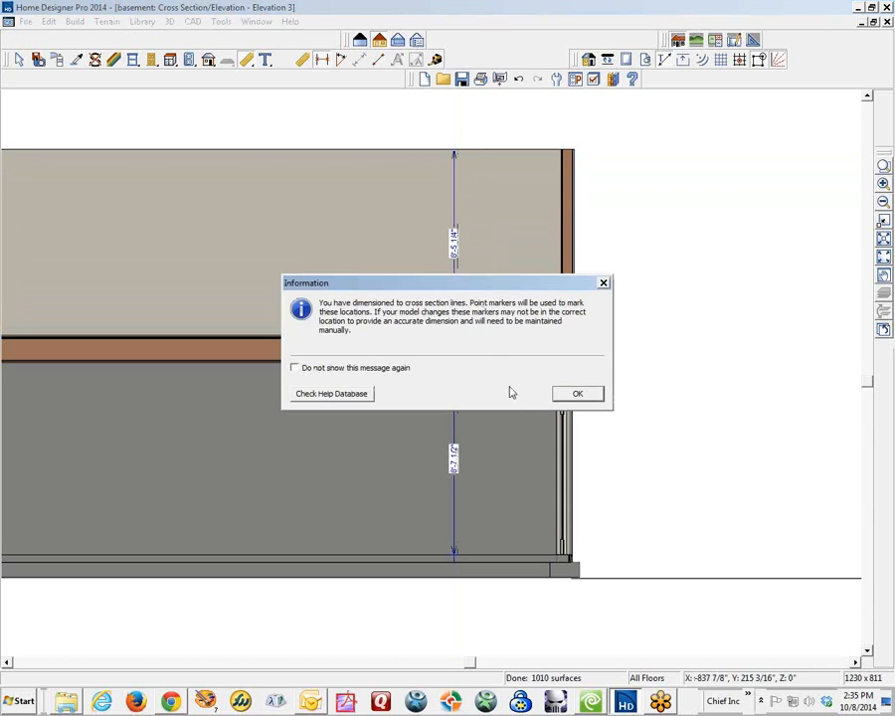
{"action": "left_click", "coordinate": [563, 392]}
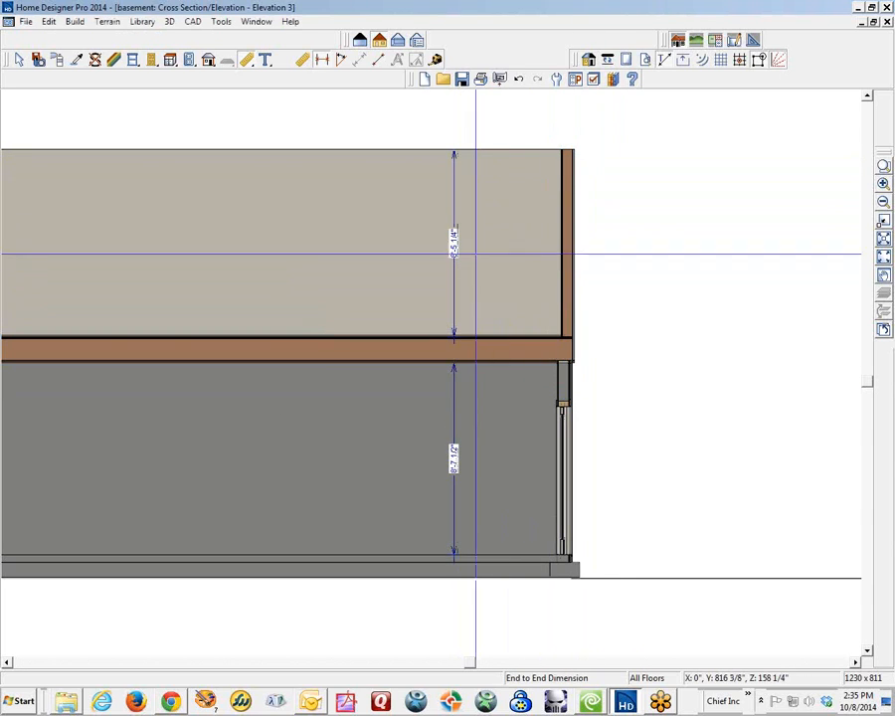
{"action": "scroll", "coordinate": [452, 224], "scroll_direction": "up", "scroll_amount": 2}
{"action": "scroll", "coordinate": [459, 216], "scroll_direction": "down", "scroll_amount": 3}
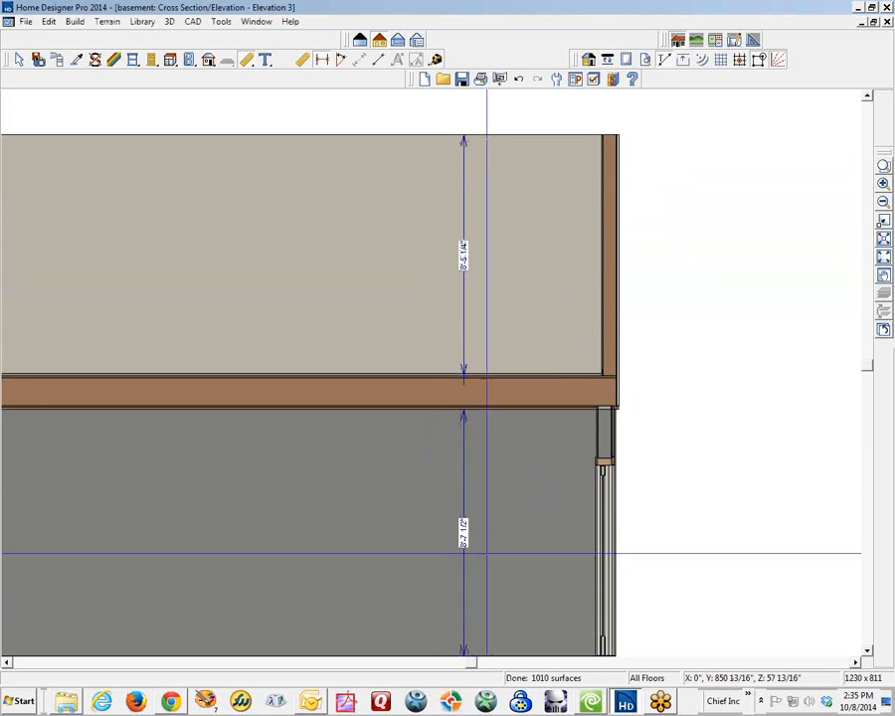
Review both storey-height dimensions in the cross section and close the view without saving it.
{"action": "left_click", "coordinate": [462, 502]}
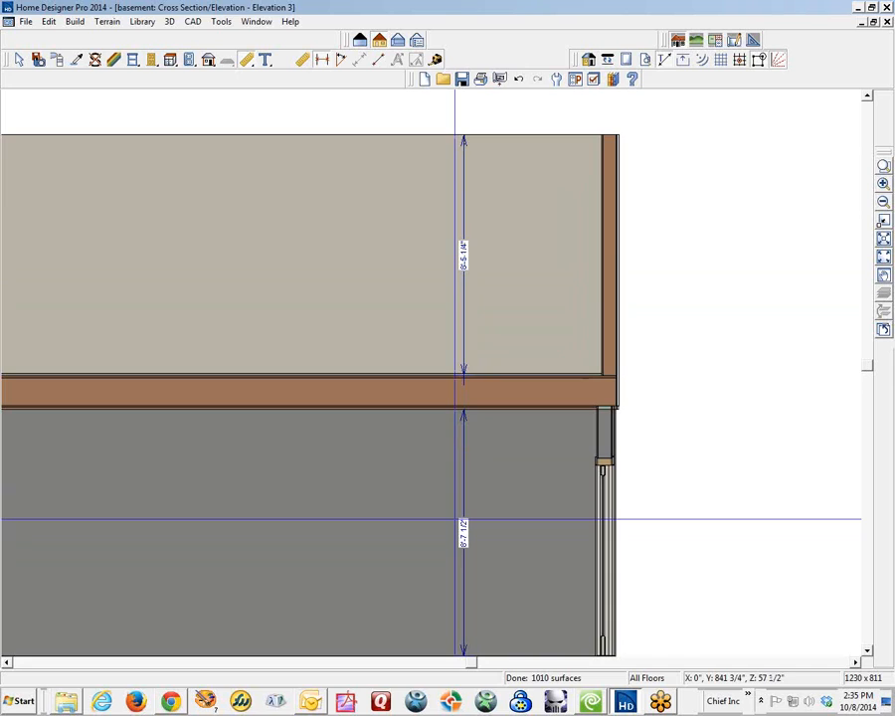
{"action": "scroll", "coordinate": [463, 498], "scroll_direction": "down", "scroll_amount": 3}
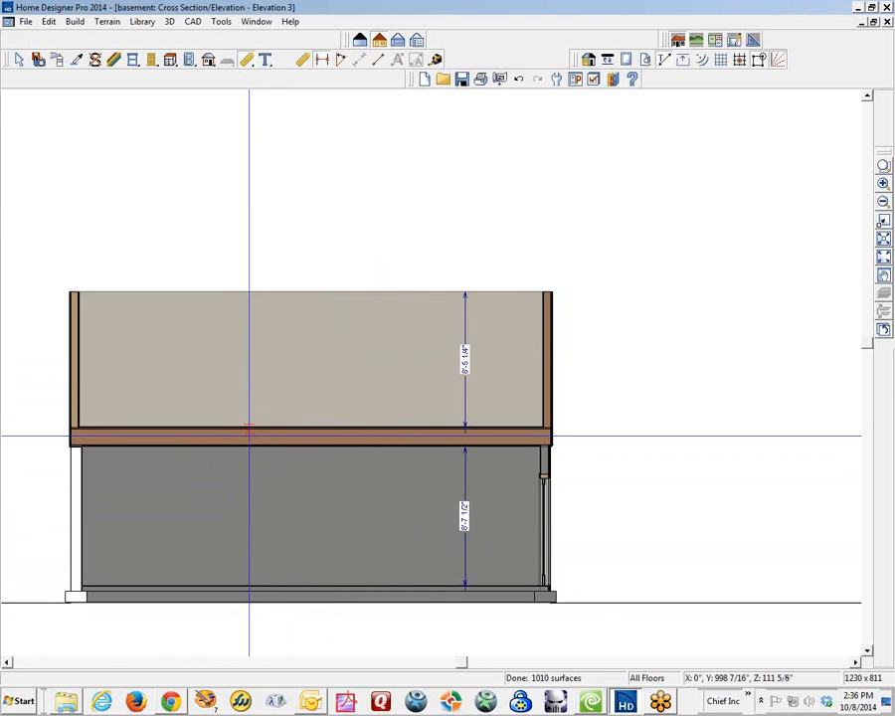
{"action": "scroll", "coordinate": [696, 189], "scroll_direction": "up", "scroll_amount": 1}
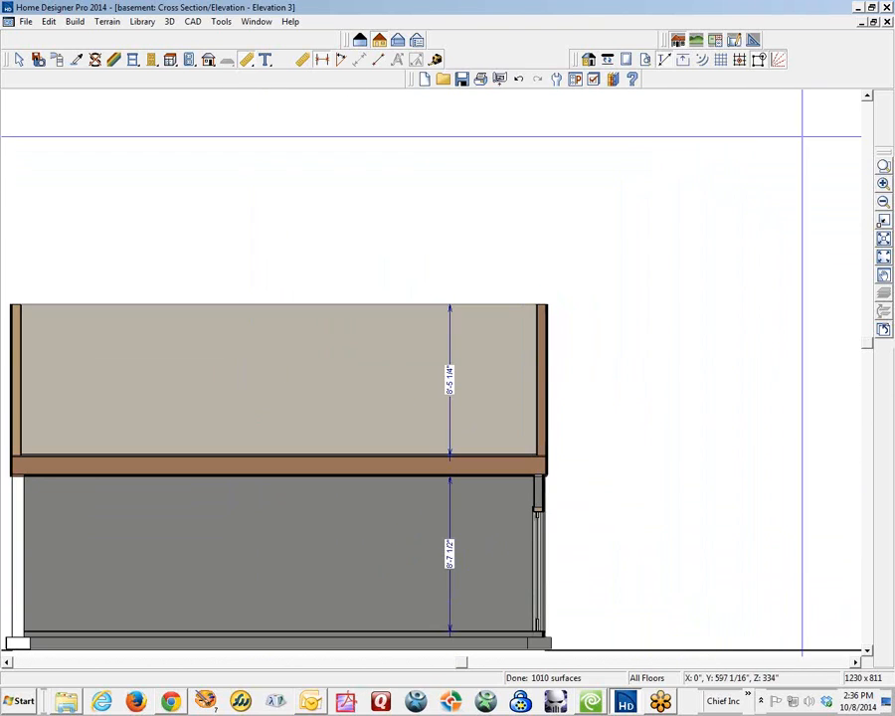
{"action": "left_click", "coordinate": [887, 22]}
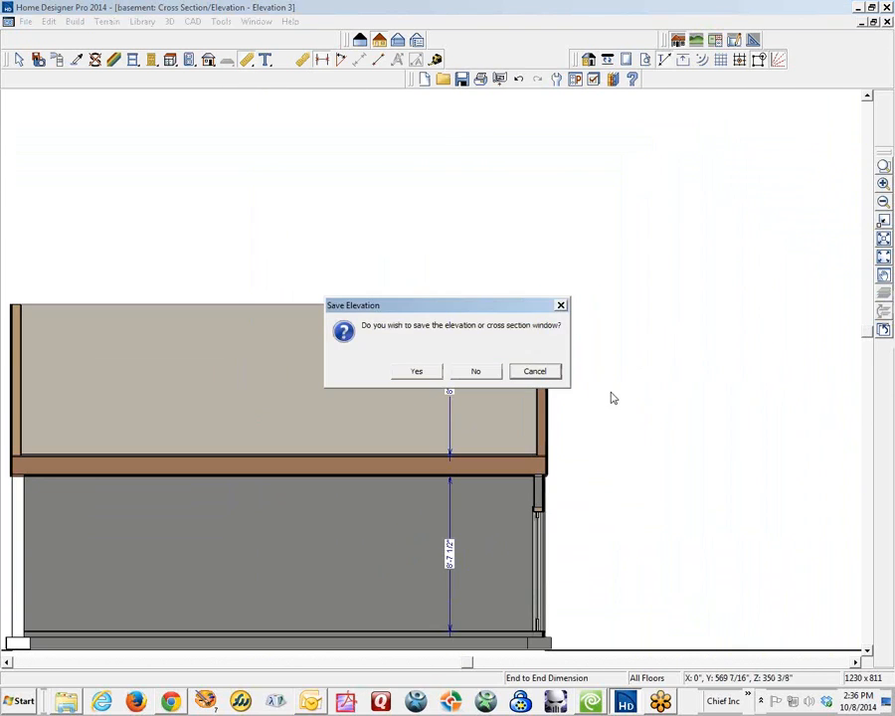
{"action": "left_click", "coordinate": [473, 374]}
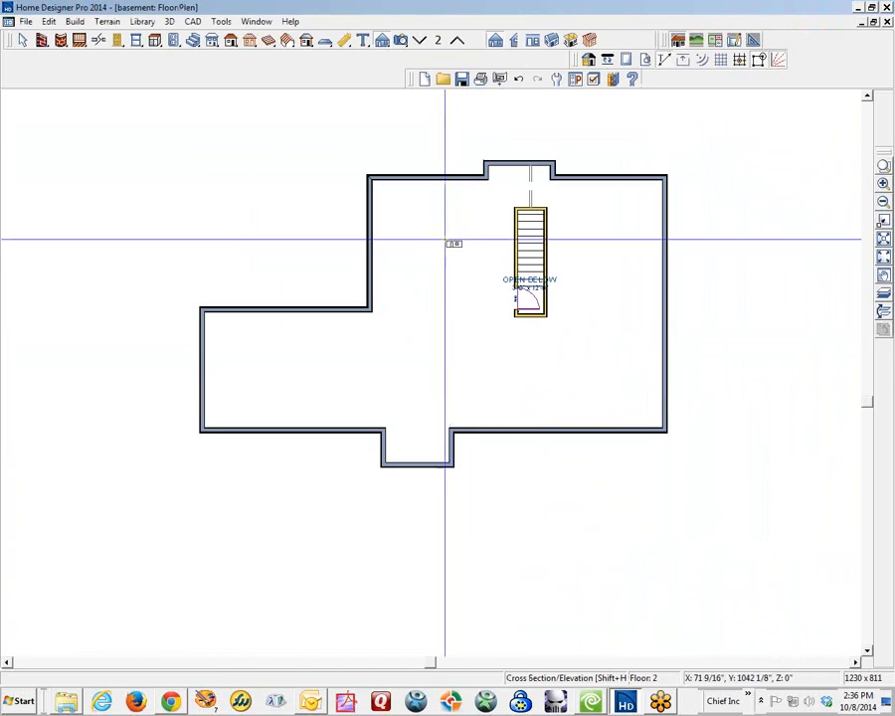
Bring up the floor structure definition for the floor 2 subfloor from the 1st-floor framing defaults.
{"action": "left_click", "coordinate": [47, 21]}
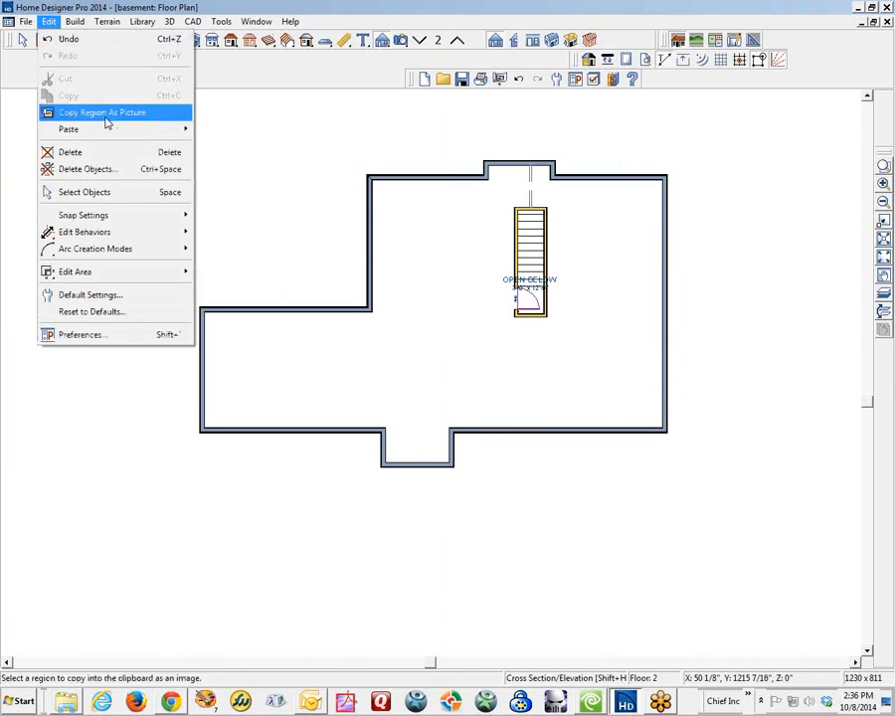
{"action": "left_click", "coordinate": [123, 292]}
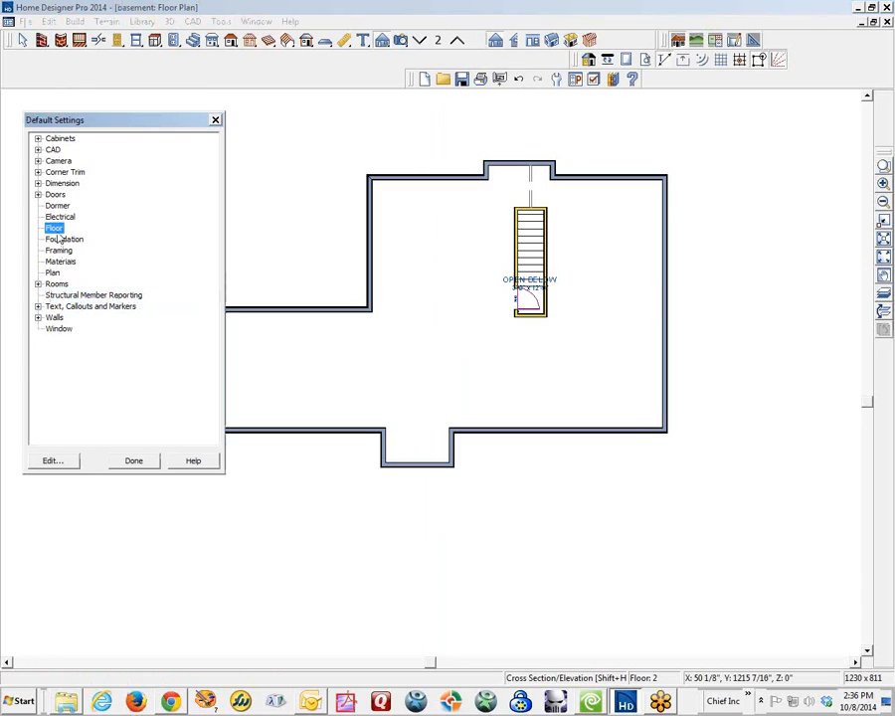
{"action": "left_click", "coordinate": [60, 251]}
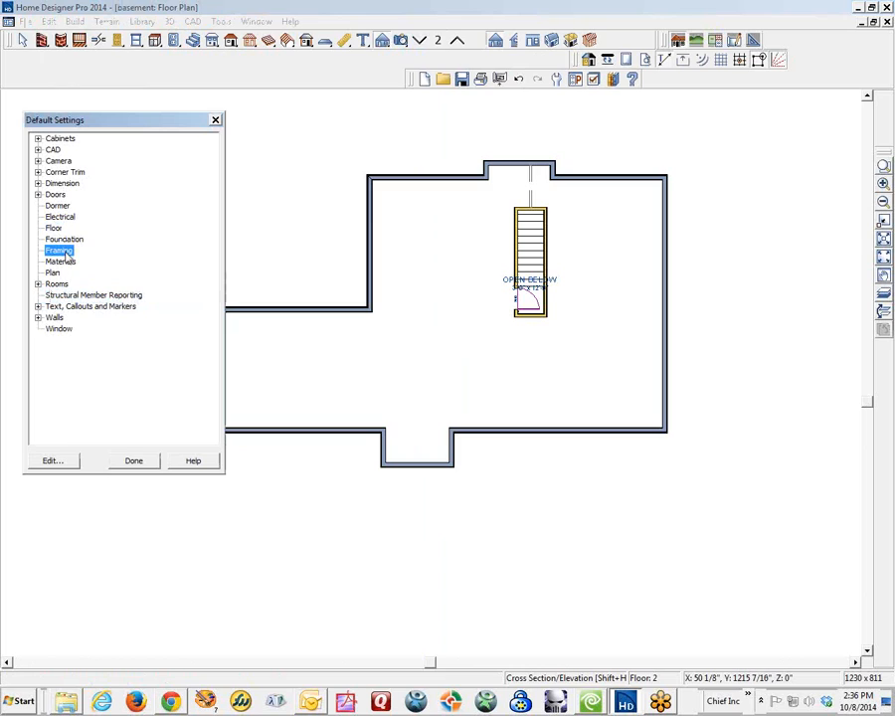
{"action": "left_click", "coordinate": [51, 462]}
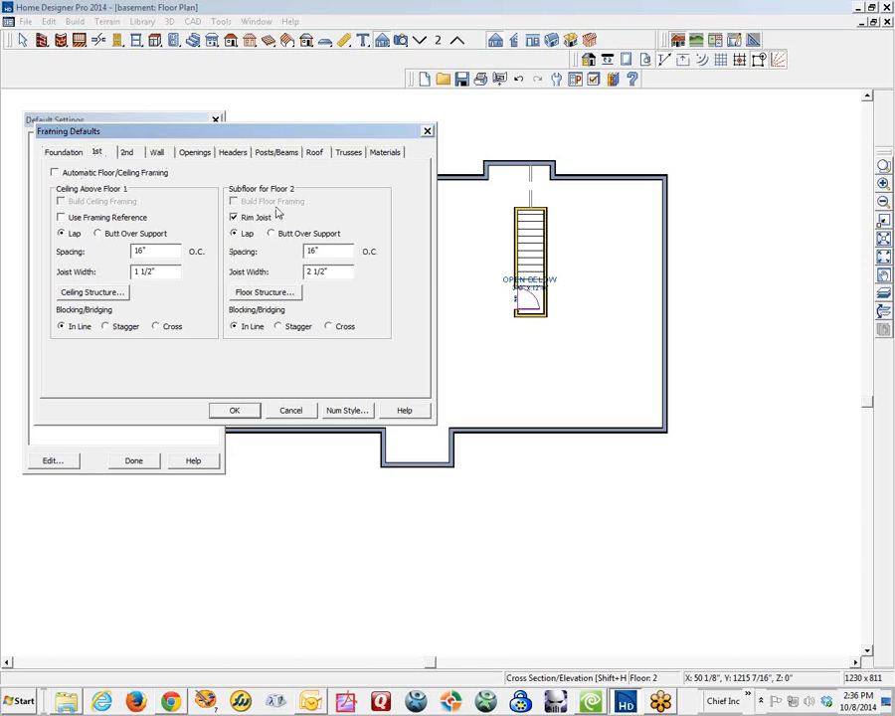
{"action": "left_click", "coordinate": [267, 292]}
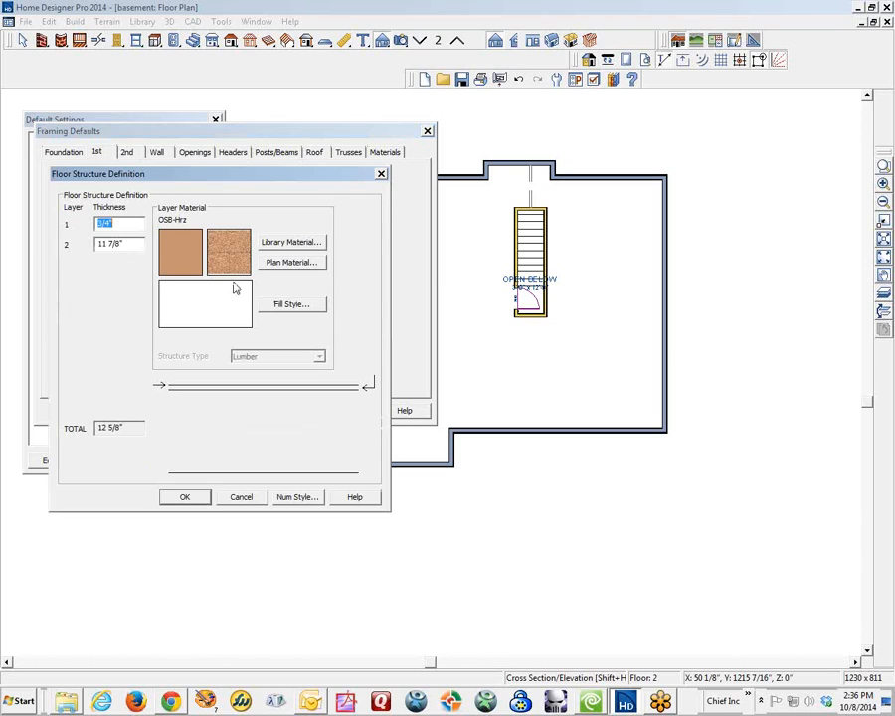
Examine the thickness, material and structure type of both floor structure layers, and close the framing and default settings.
{"action": "left_click", "coordinate": [110, 245]}
{"action": "left_click", "coordinate": [127, 227]}
{"action": "left_click", "coordinate": [122, 243]}
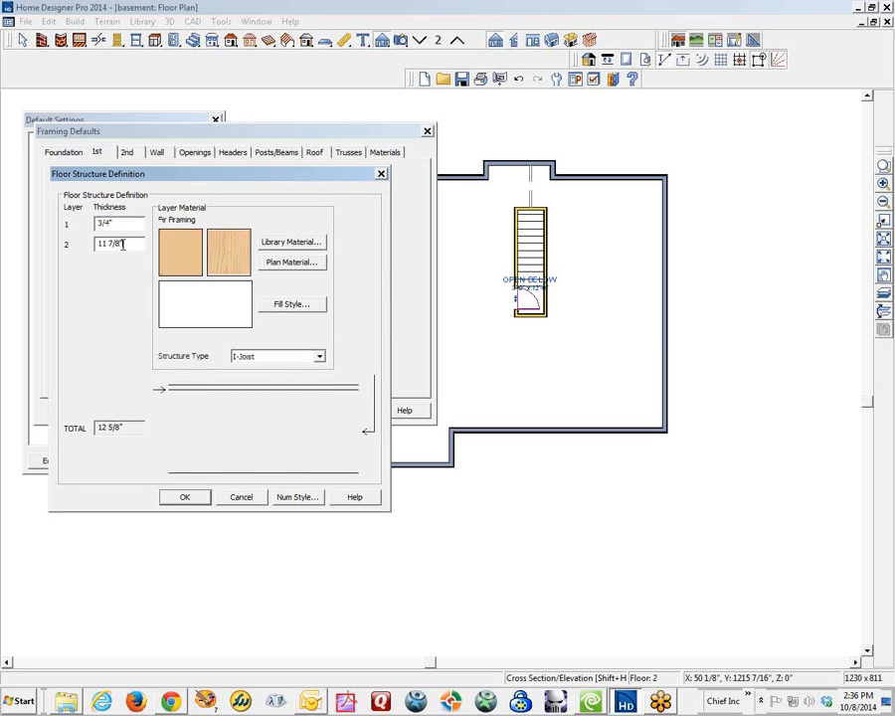
{"action": "left_click", "coordinate": [118, 226]}
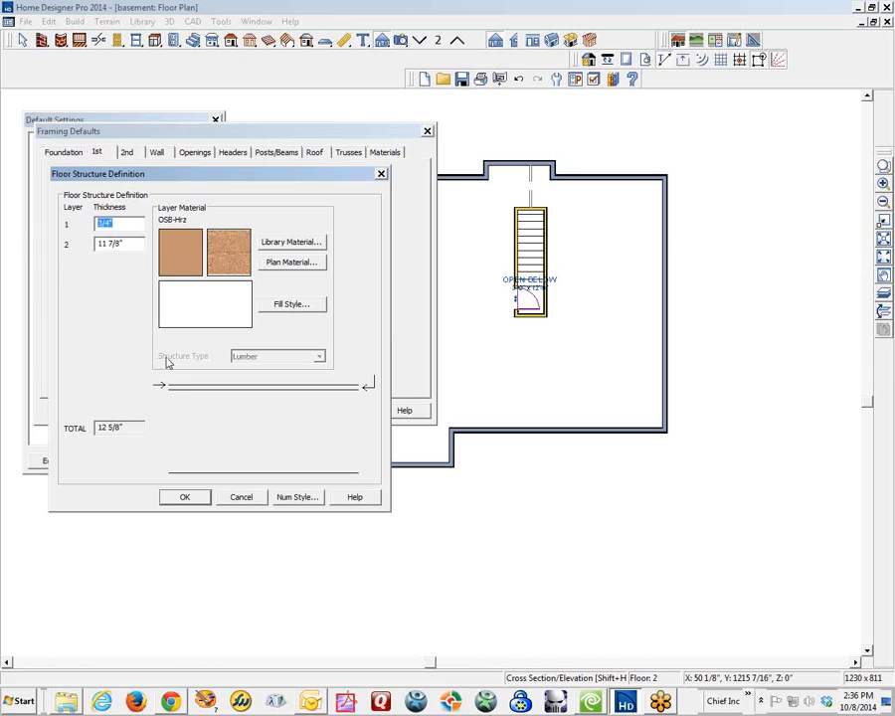
{"action": "left_click", "coordinate": [185, 497]}
{"action": "left_click", "coordinate": [234, 412]}
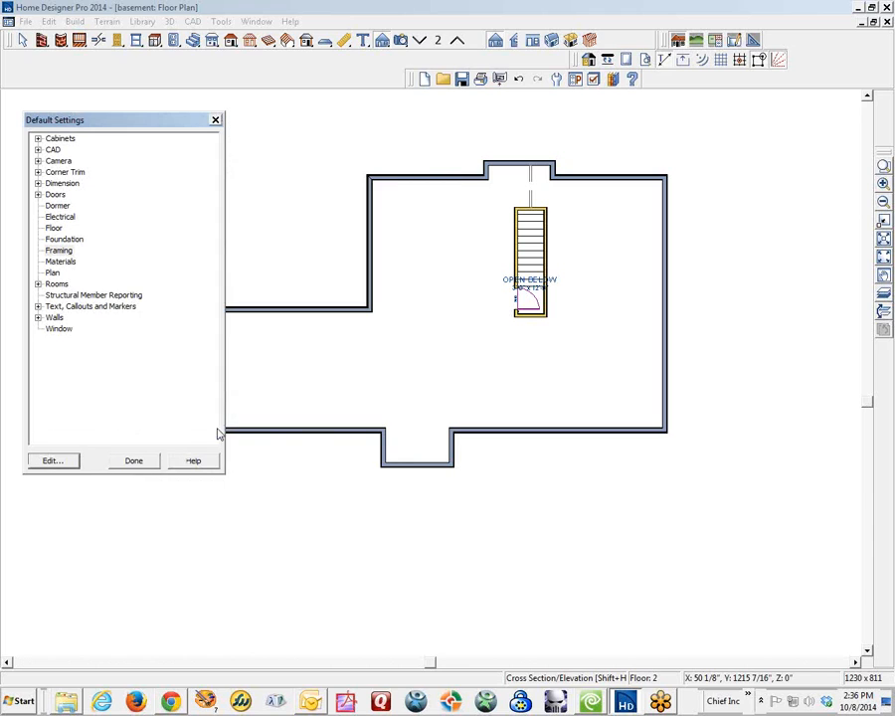
{"action": "left_click", "coordinate": [134, 460]}
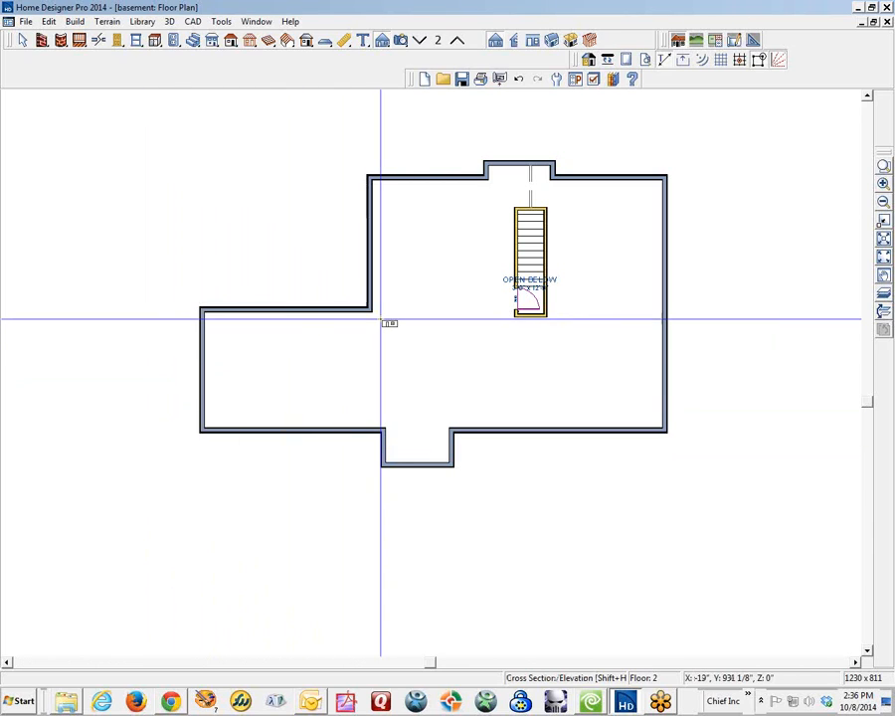
Create a cross-section/elevation view cutting lengthwise through the staircase, and enlarge both storeys.
{"action": "scroll", "coordinate": [472, 281], "scroll_direction": "up", "scroll_amount": 1}
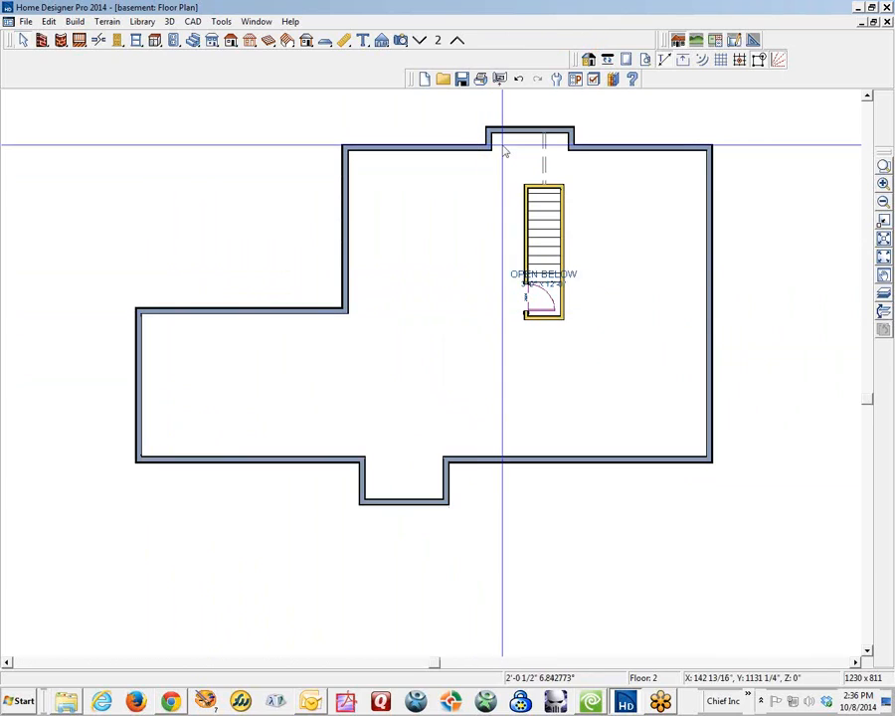
{"action": "scroll", "coordinate": [515, 162], "scroll_direction": "down", "scroll_amount": 1}
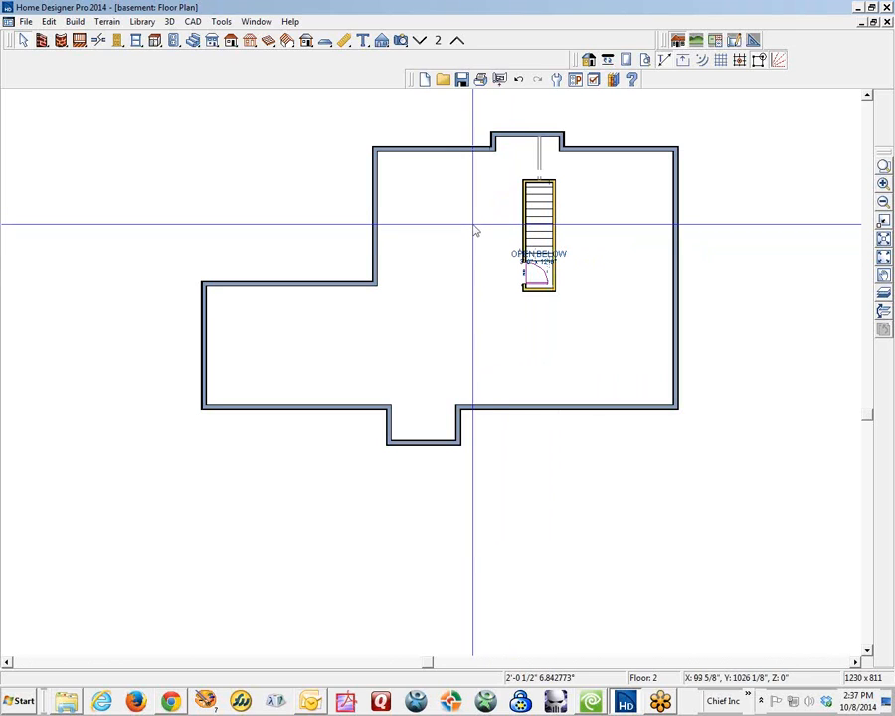
{"action": "left_click", "coordinate": [400, 41]}
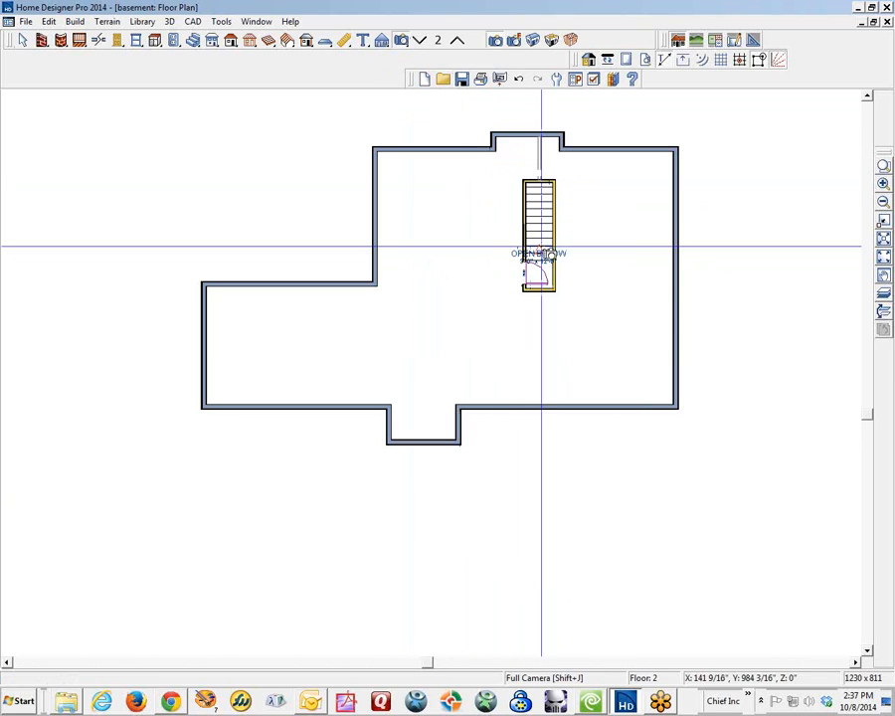
{"action": "mouse_move", "coordinate": [557, 225]}
{"action": "left_mouse_down"}
{"action": "mouse_move", "coordinate": [505, 224]}
{"action": "mouse_move", "coordinate": [520, 215]}
{"action": "mouse_move", "coordinate": [554, 220]}
{"action": "left_mouse_up"}
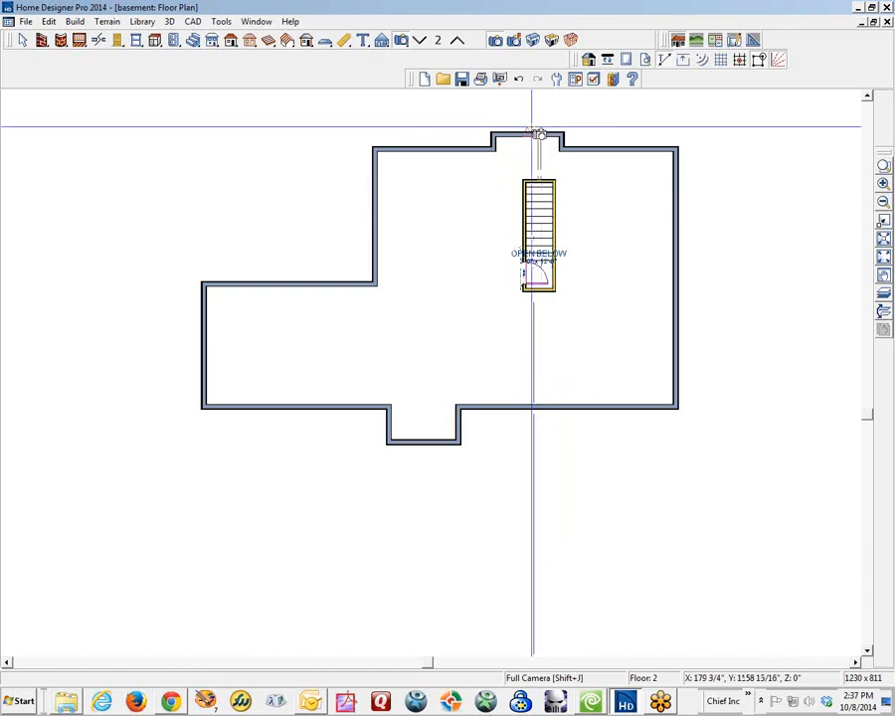
{"action": "left_click", "coordinate": [385, 43]}
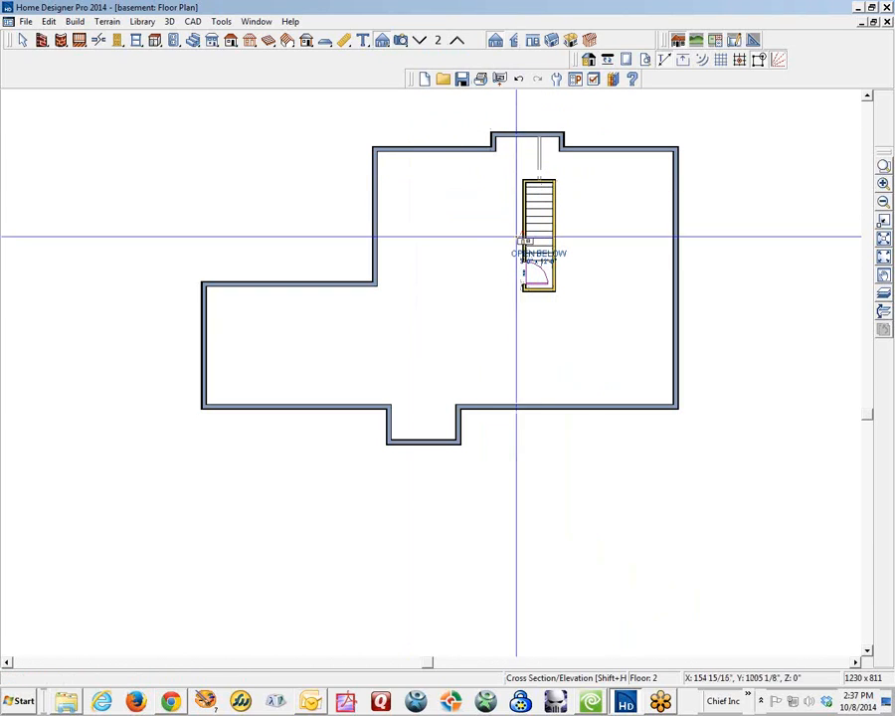
{"action": "left_click_drag", "start_coordinate": [553, 217], "coordinate": [468, 217]}
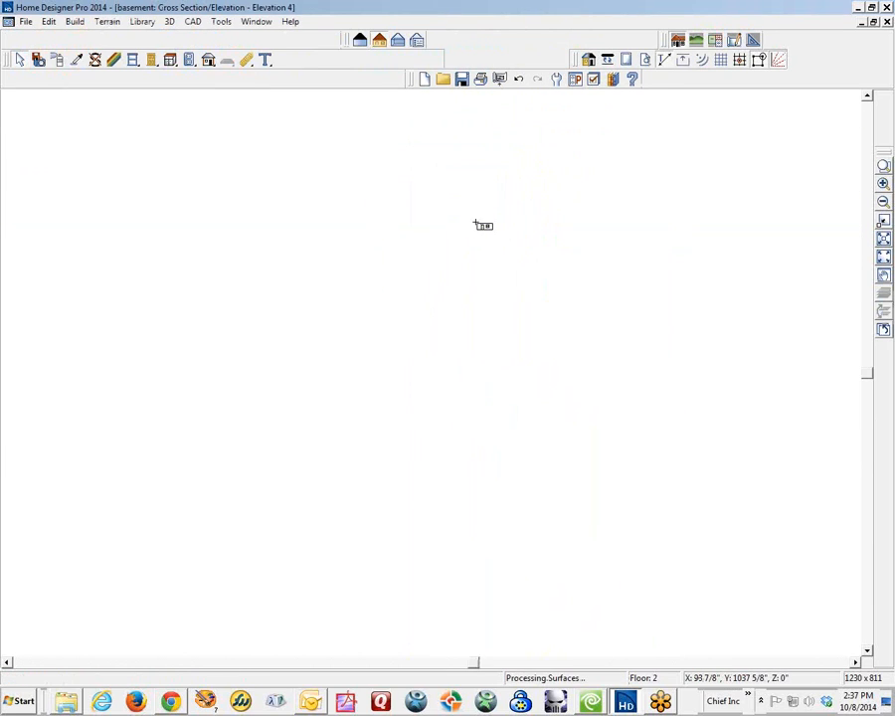
{"action": "scroll", "coordinate": [476, 462], "scroll_direction": "up", "scroll_amount": 3}
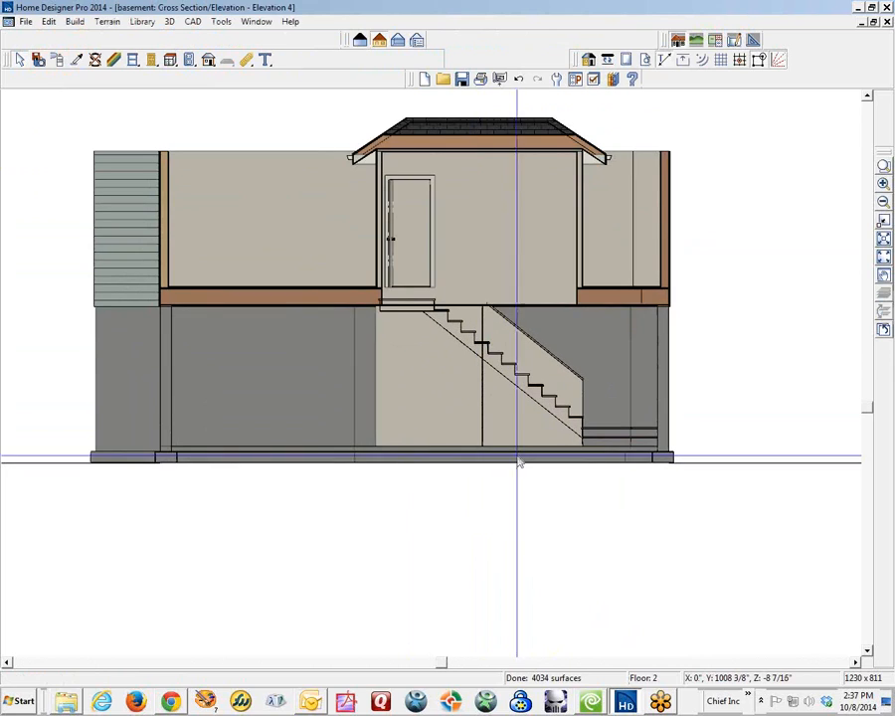
Inspect the staircase and the walls beside it in the section, and return to the floor 2 plan.
{"action": "left_click", "coordinate": [524, 382]}
{"action": "left_click", "coordinate": [448, 327]}
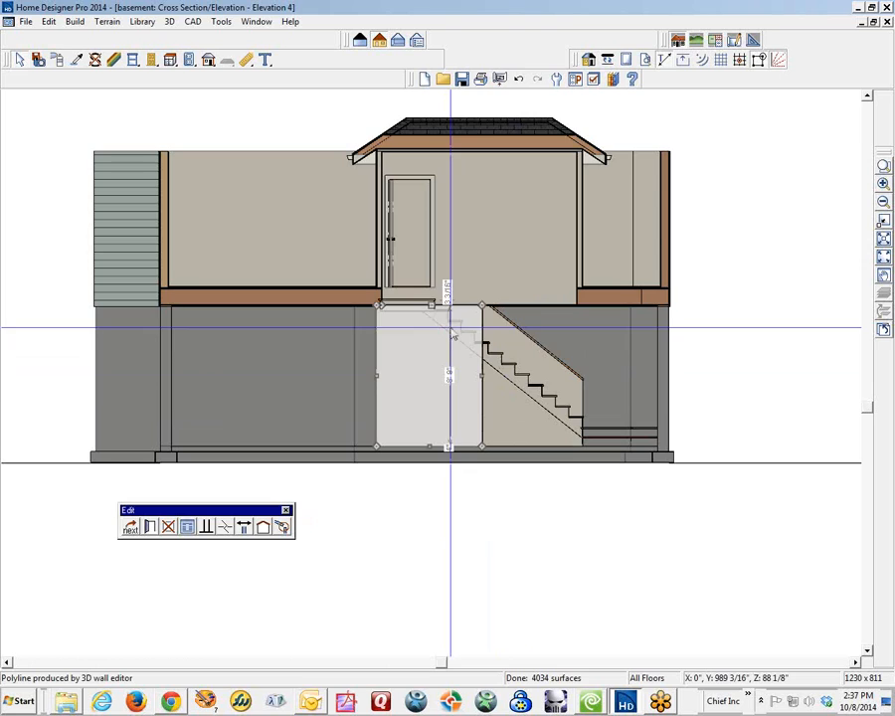
{"action": "left_click", "coordinate": [499, 358]}
{"action": "key", "text": "ctrl+w"}
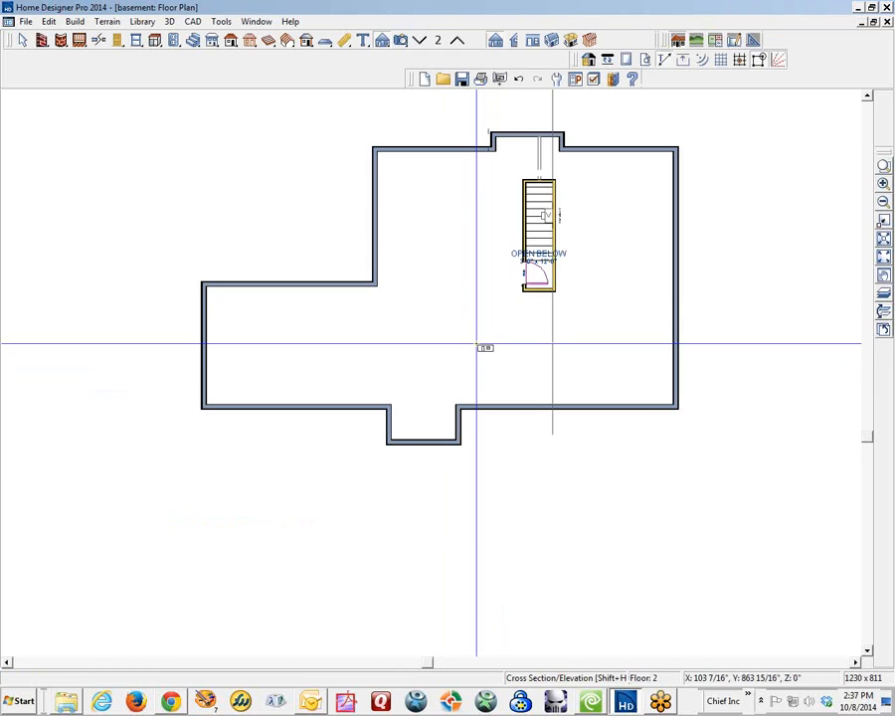
Examine the basement staircase's height, tread and riser settings in its specification on floor 1, and close it without changes.
{"action": "key", "text": "space"}
{"action": "left_click", "coordinate": [420, 39]}
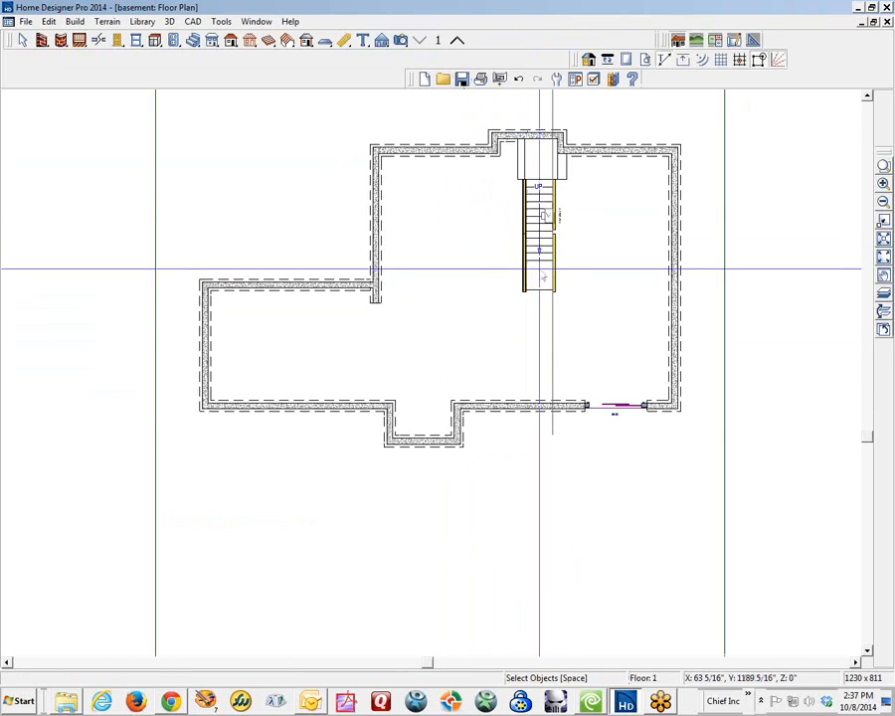
{"action": "scroll", "coordinate": [542, 234], "scroll_direction": "up", "scroll_amount": 4}
{"action": "left_click", "coordinate": [542, 233]}
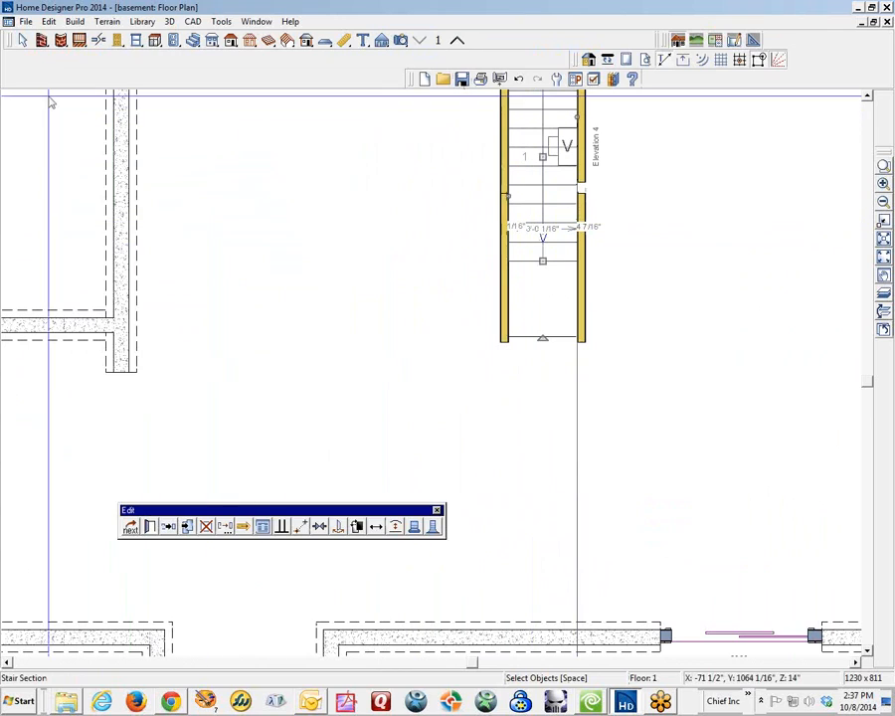
{"action": "left_click", "coordinate": [150, 527]}
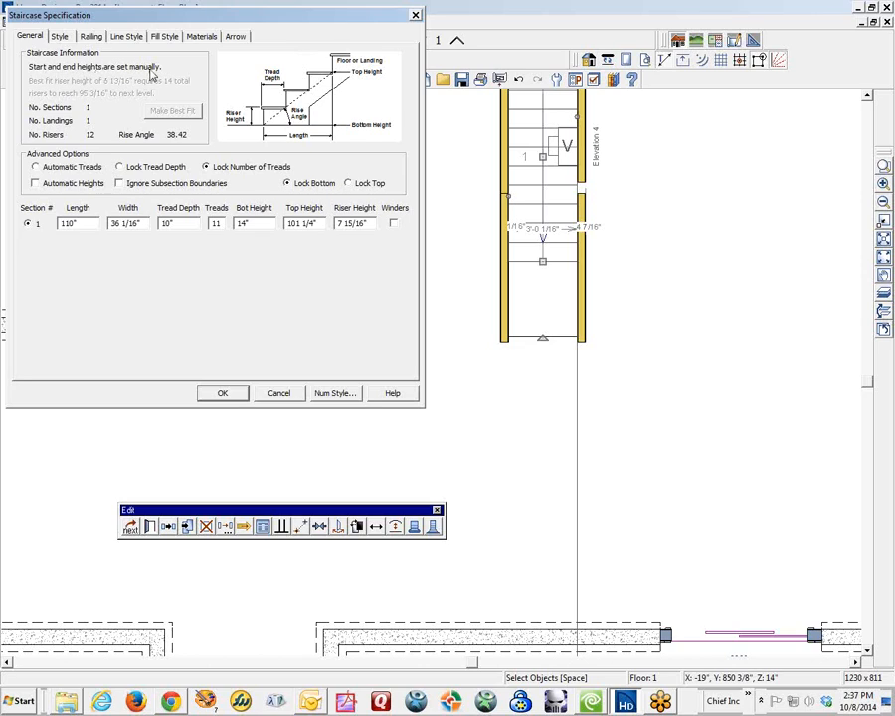
{"action": "left_click", "coordinate": [279, 393]}
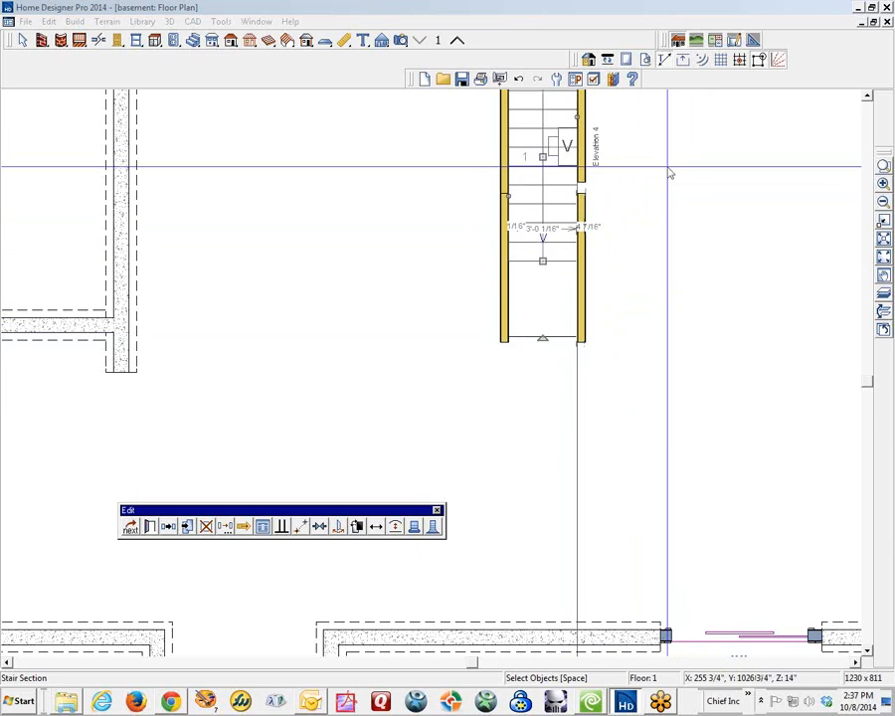
{"action": "left_click", "coordinate": [883, 202]}
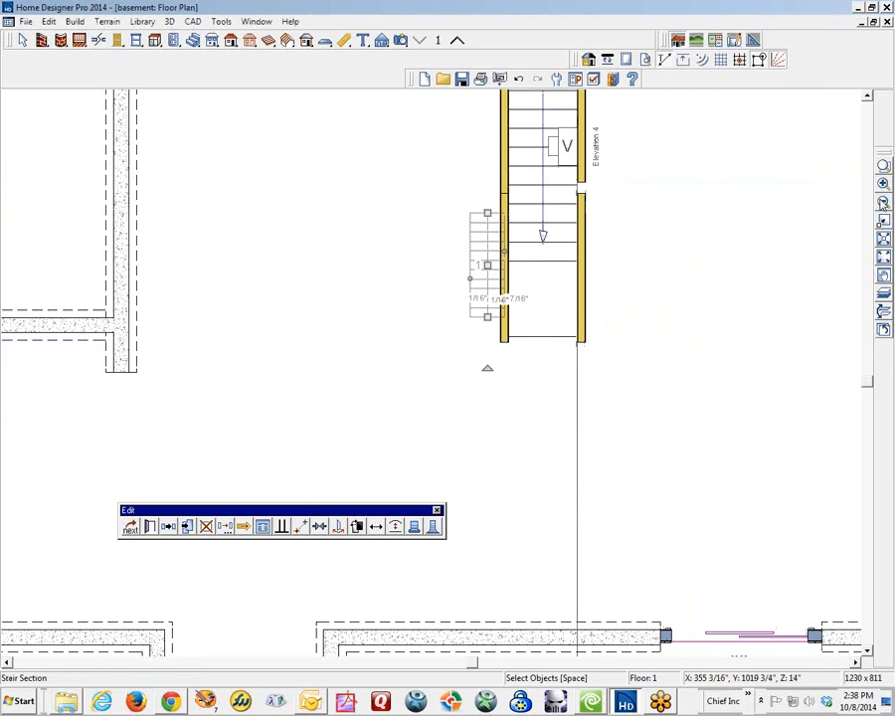
{"action": "key", "text": "Escape"}
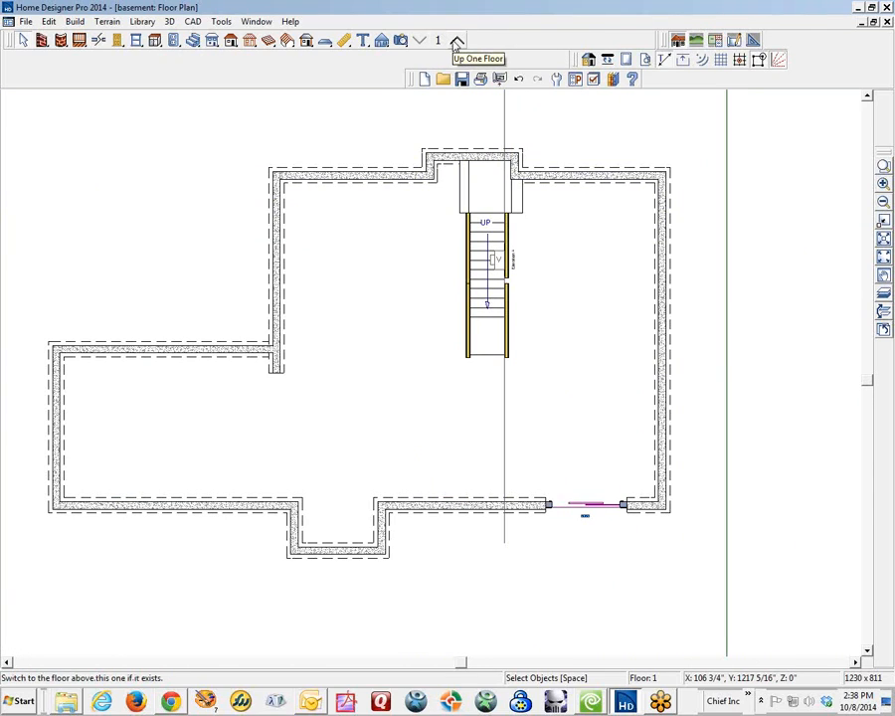
In the Elevation 4 section, draw a CAD line along the stair nosings from the lowest tread up past the top landing.
{"action": "key", "text": "ctrl+Tab"}
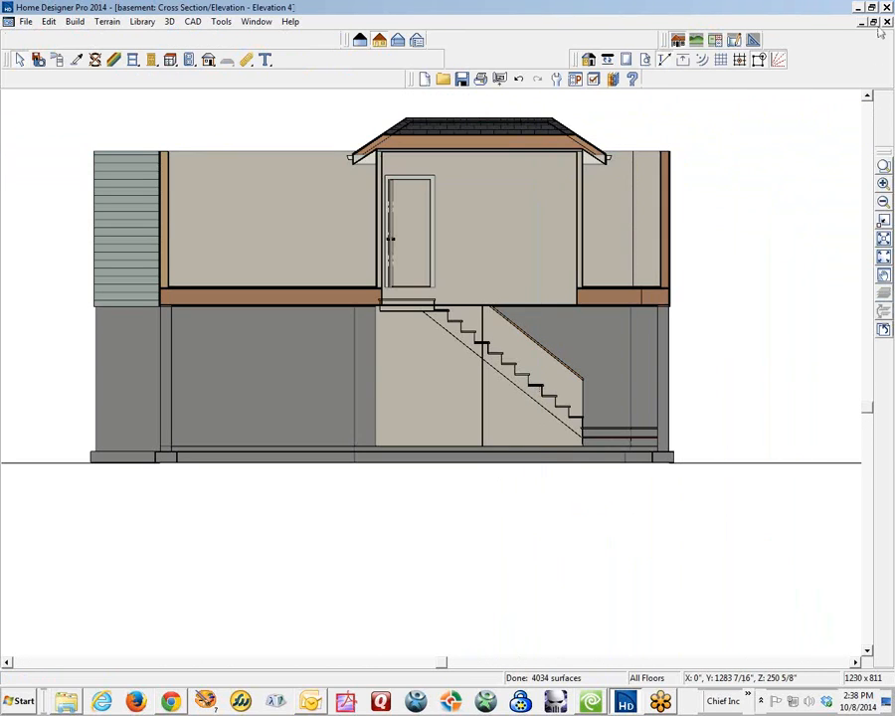
{"action": "scroll", "coordinate": [490, 408], "scroll_direction": "up", "scroll_amount": 5}
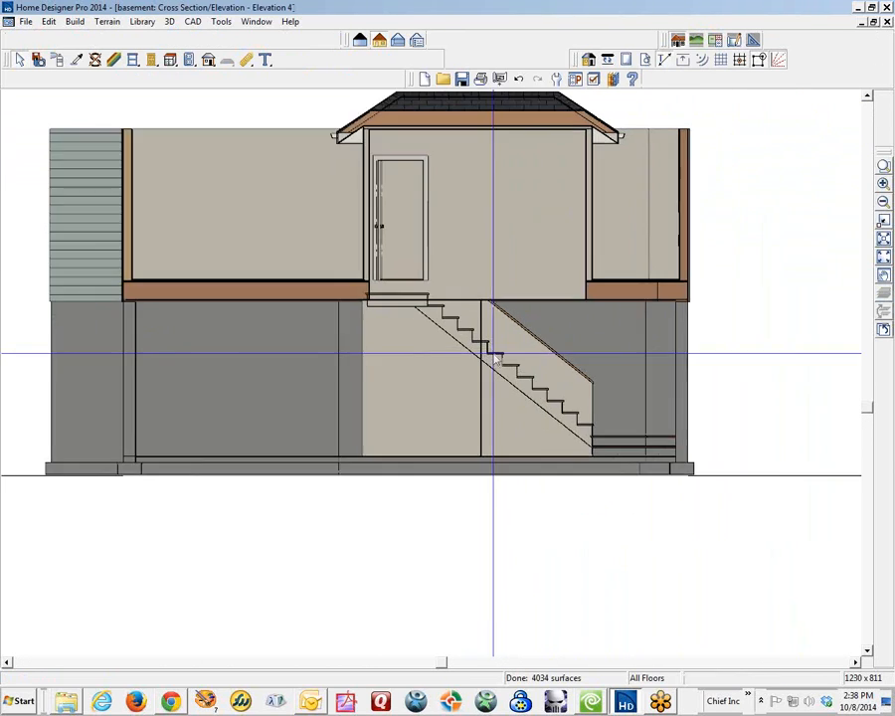
{"action": "scroll", "coordinate": [496, 348], "scroll_direction": "up", "scroll_amount": 1}
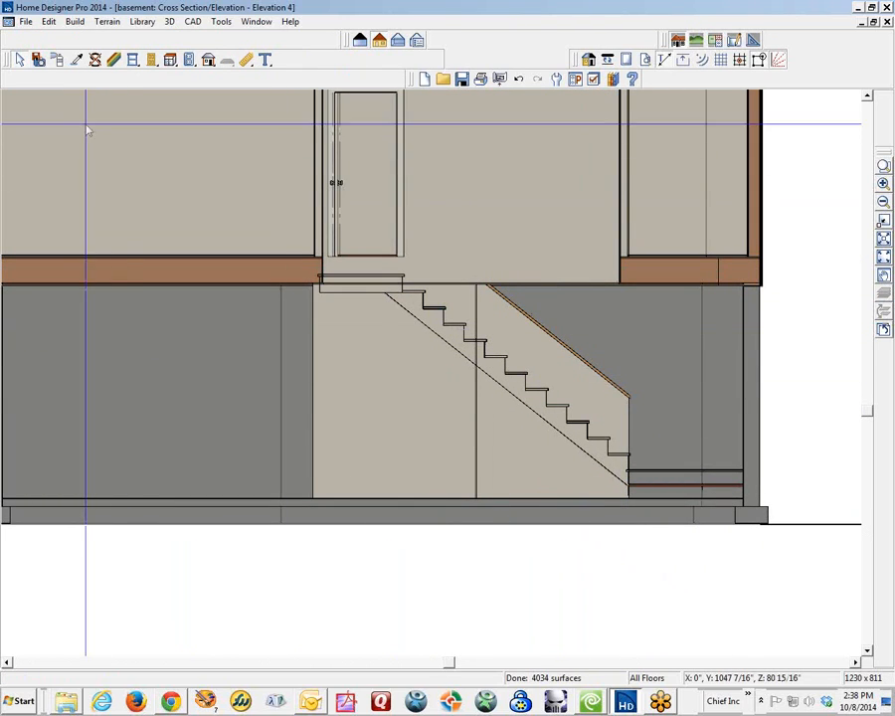
{"action": "left_click", "coordinate": [193, 20]}
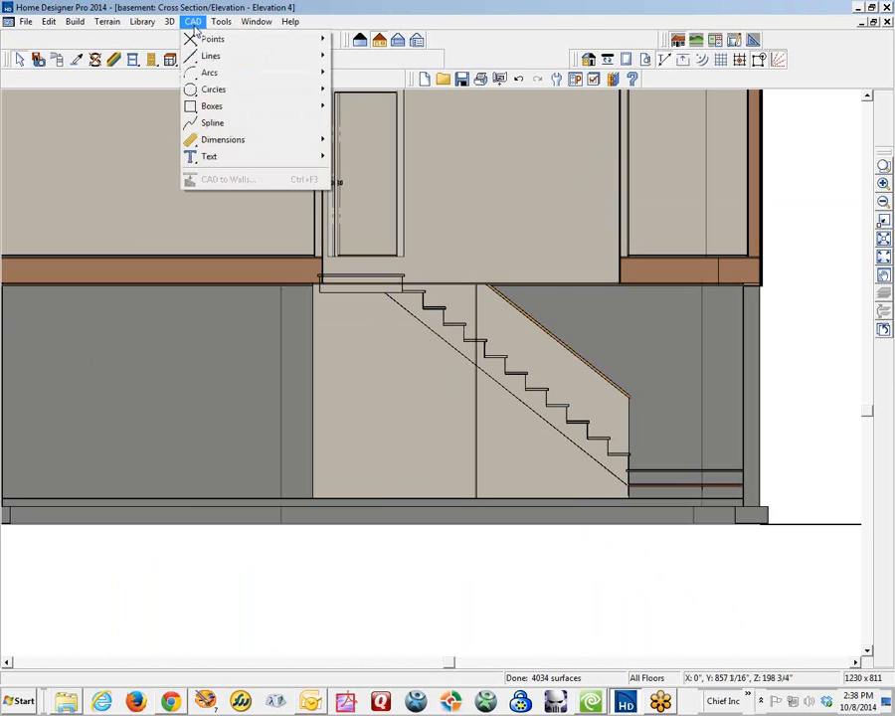
{"action": "mouse_move", "coordinate": [209, 56]}
{"action": "left_click", "coordinate": [360, 55]}
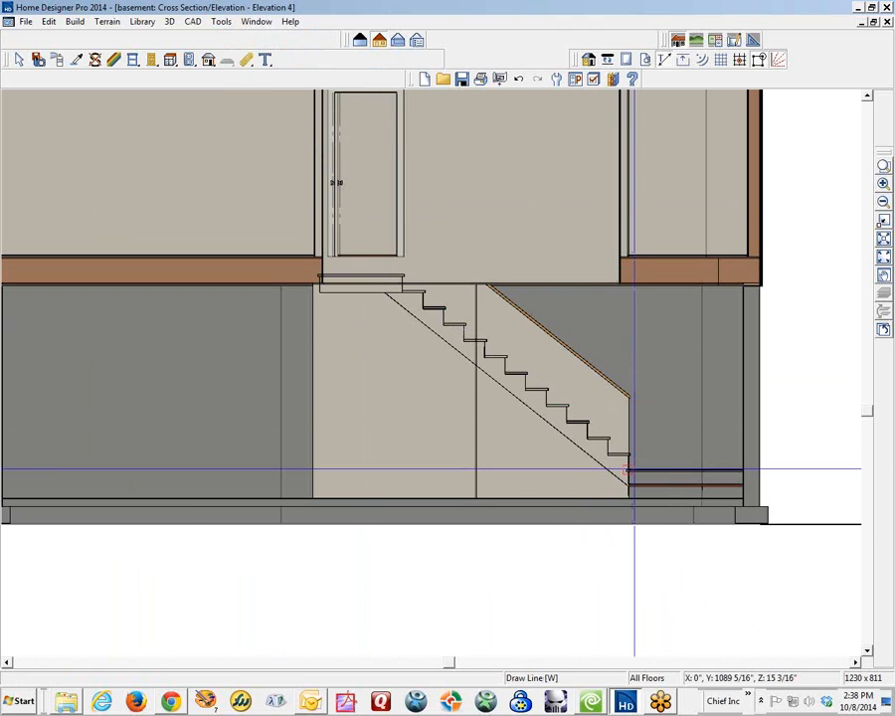
{"action": "mouse_move", "coordinate": [580, 397]}
{"action": "left_mouse_down"}
{"action": "mouse_move", "coordinate": [471, 312]}
{"action": "mouse_move", "coordinate": [433, 267]}
{"action": "mouse_move", "coordinate": [391, 263]}
{"action": "left_mouse_up"}
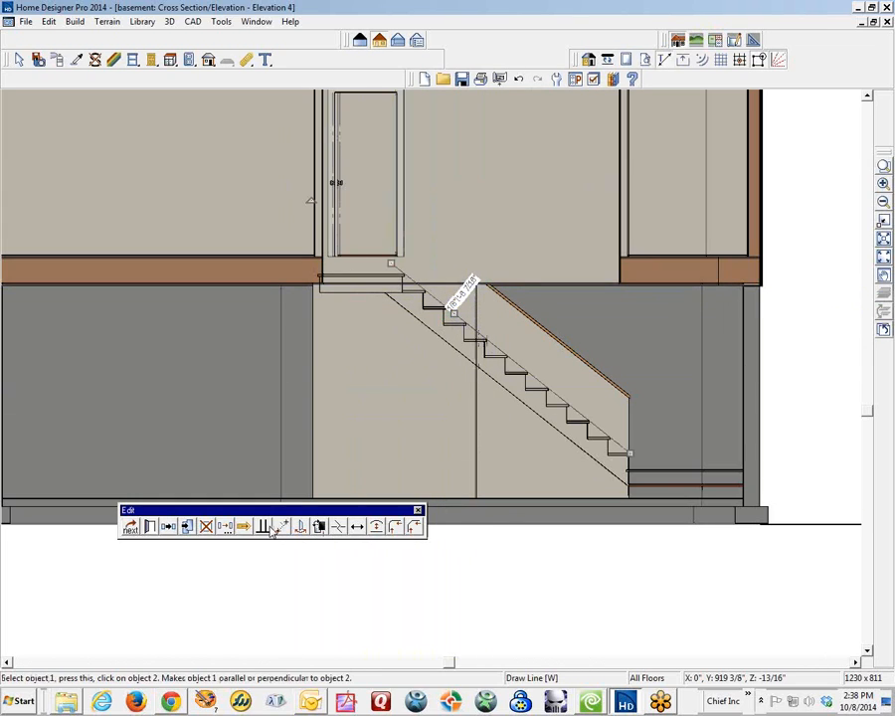
Move the nosing line straight up about 80 inches with Transform/Replicate, and check its clearance at the floor framing edge.
{"action": "left_click", "coordinate": [227, 525]}
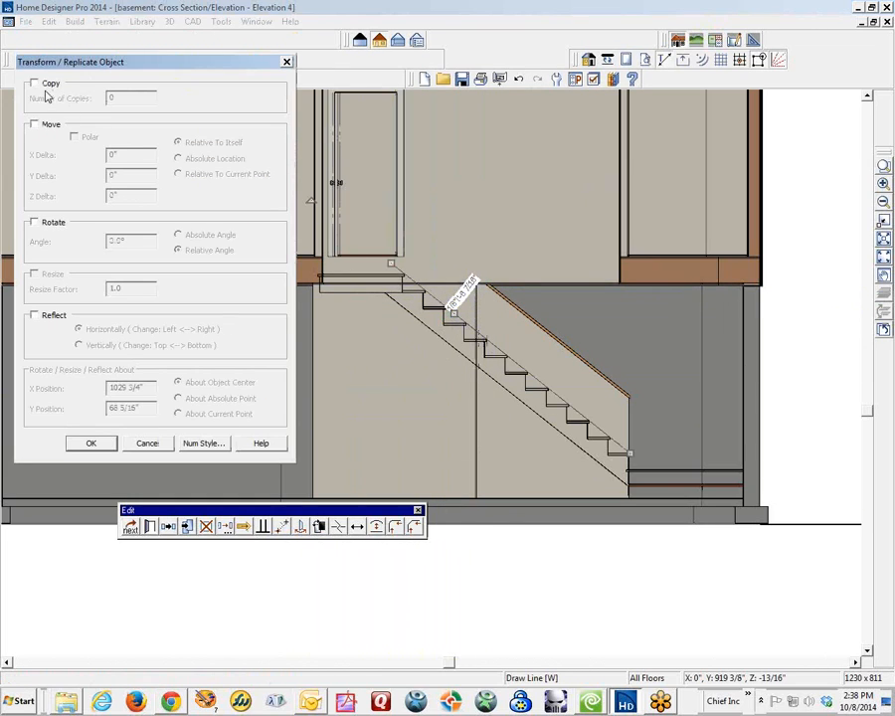
{"action": "left_click", "coordinate": [35, 126]}
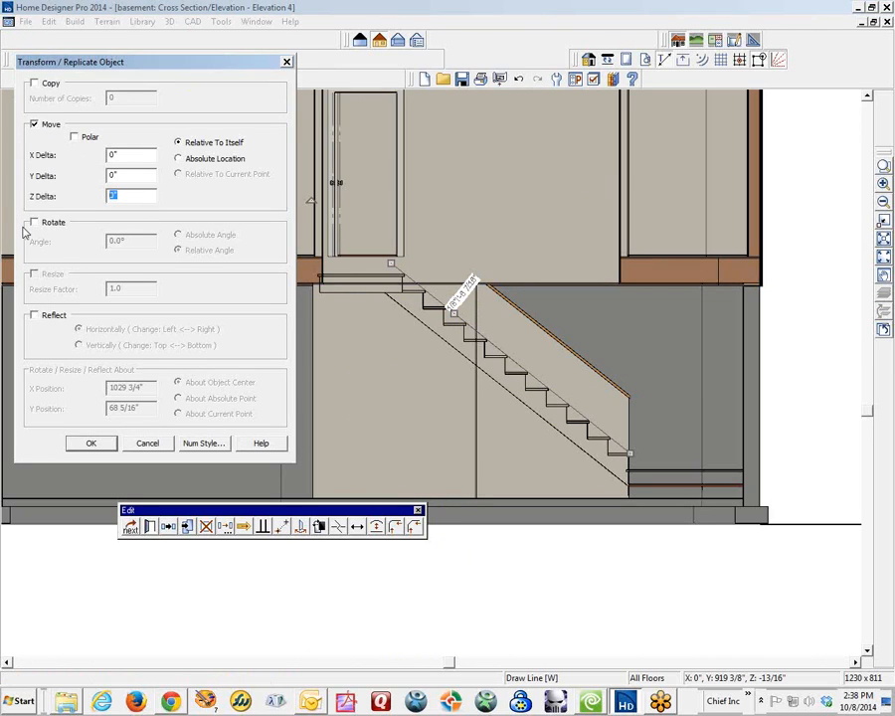
{"action": "left_click", "coordinate": [89, 442]}
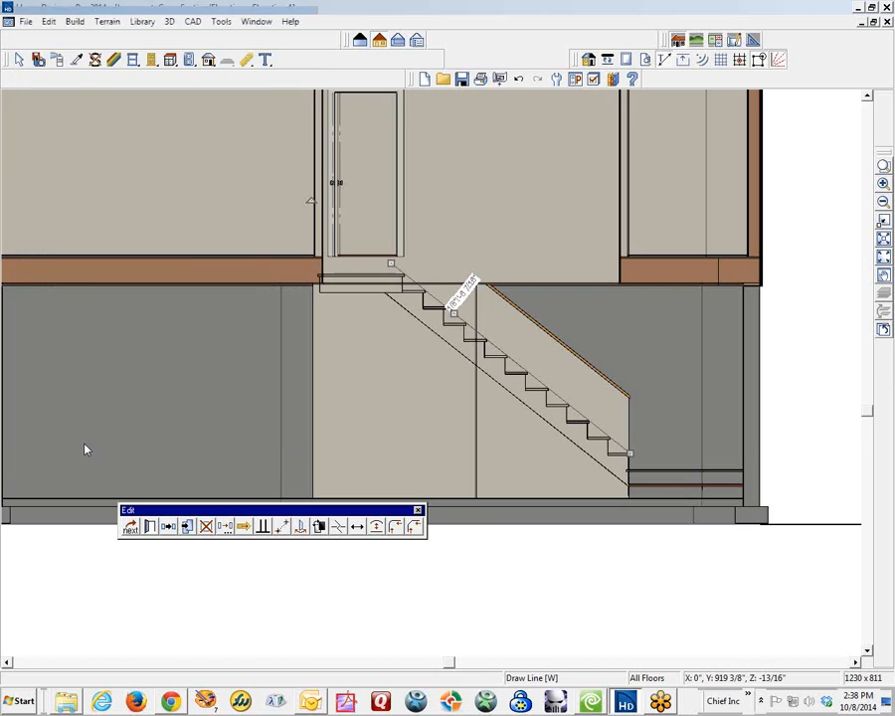
{"action": "scroll", "coordinate": [603, 287], "scroll_direction": "up", "scroll_amount": 3}
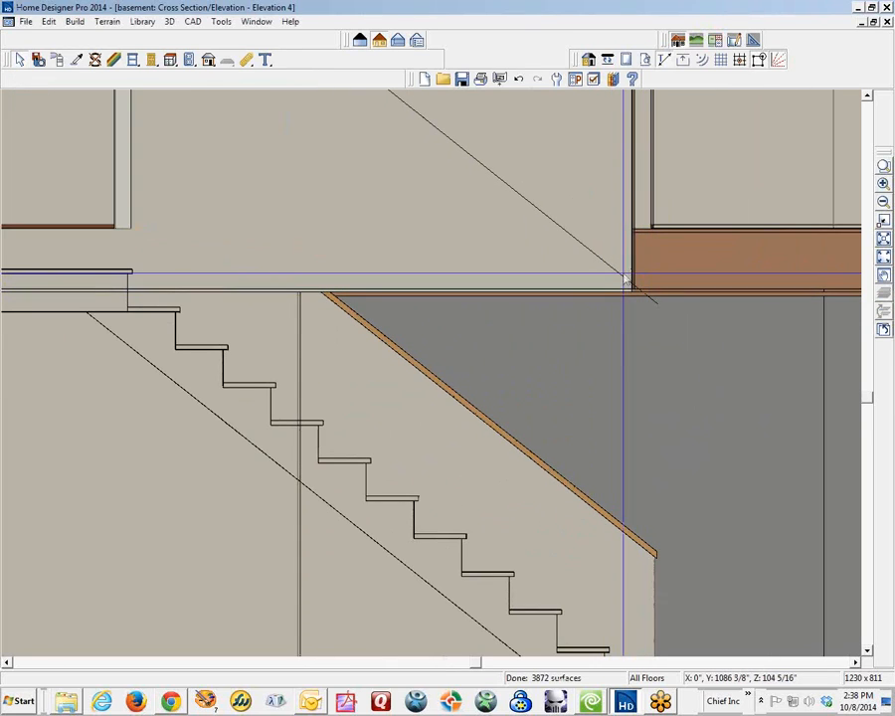
{"action": "scroll", "coordinate": [645, 290], "scroll_direction": "up", "scroll_amount": 2}
{"action": "scroll", "coordinate": [646, 290], "scroll_direction": "up", "scroll_amount": 2}
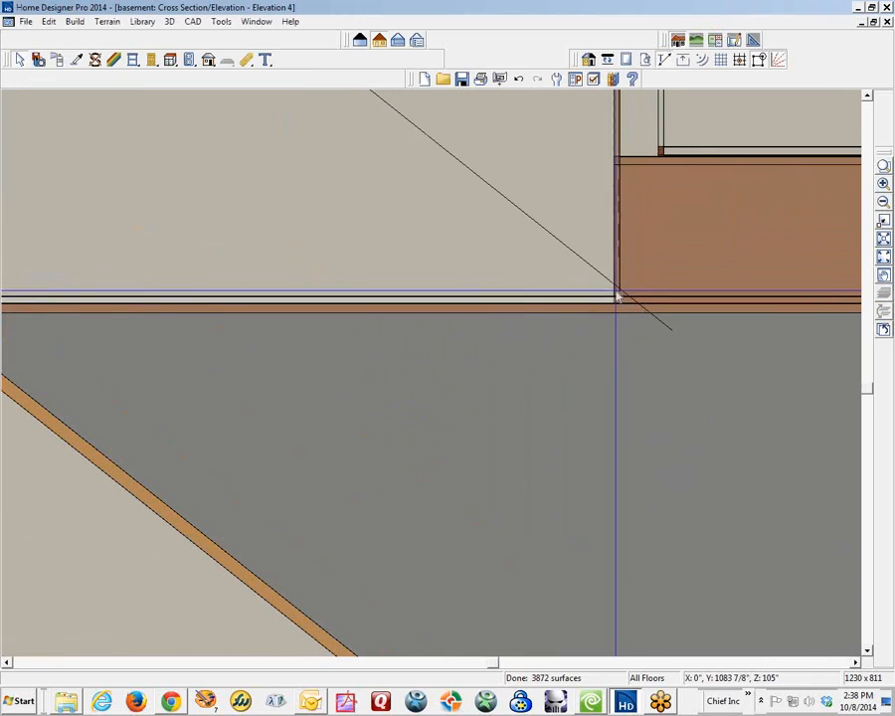
{"action": "scroll", "coordinate": [620, 307], "scroll_direction": "down", "scroll_amount": 3}
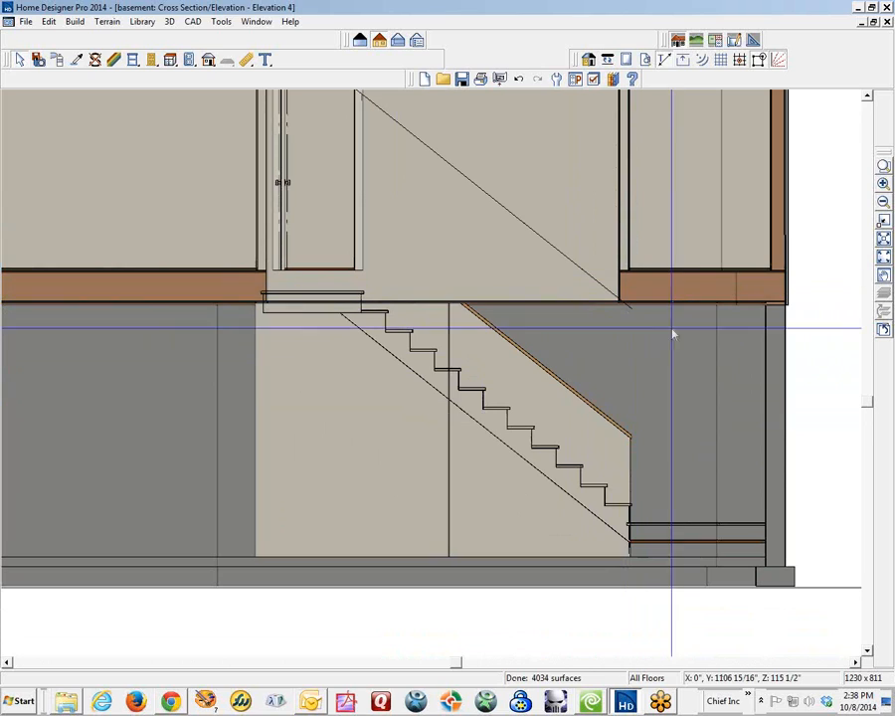
Give the raised headroom line a dashed line style instead of the layer default.
{"action": "left_click", "coordinate": [598, 284]}
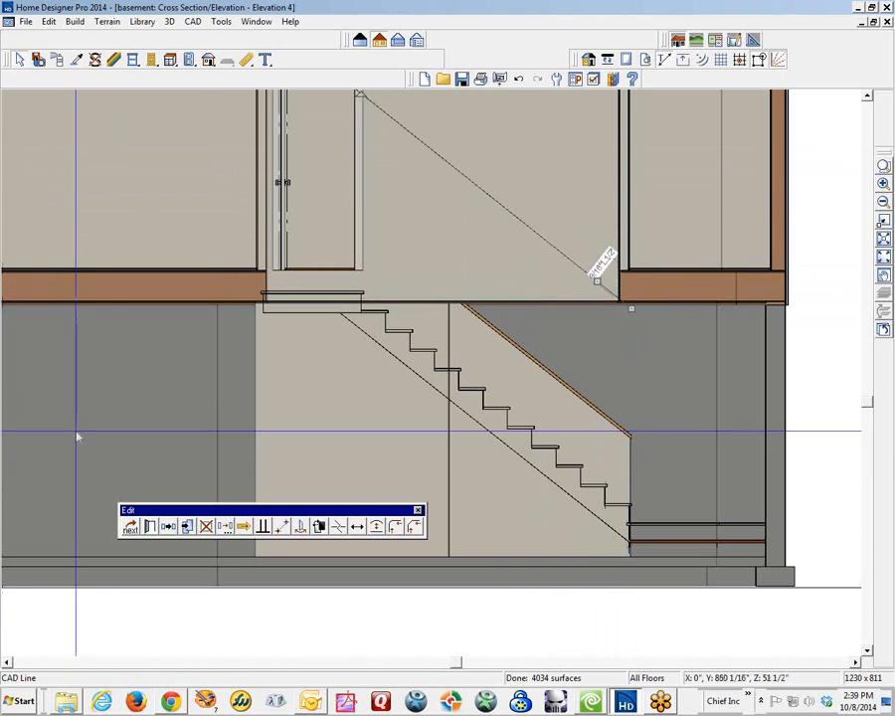
{"action": "left_click", "coordinate": [153, 526]}
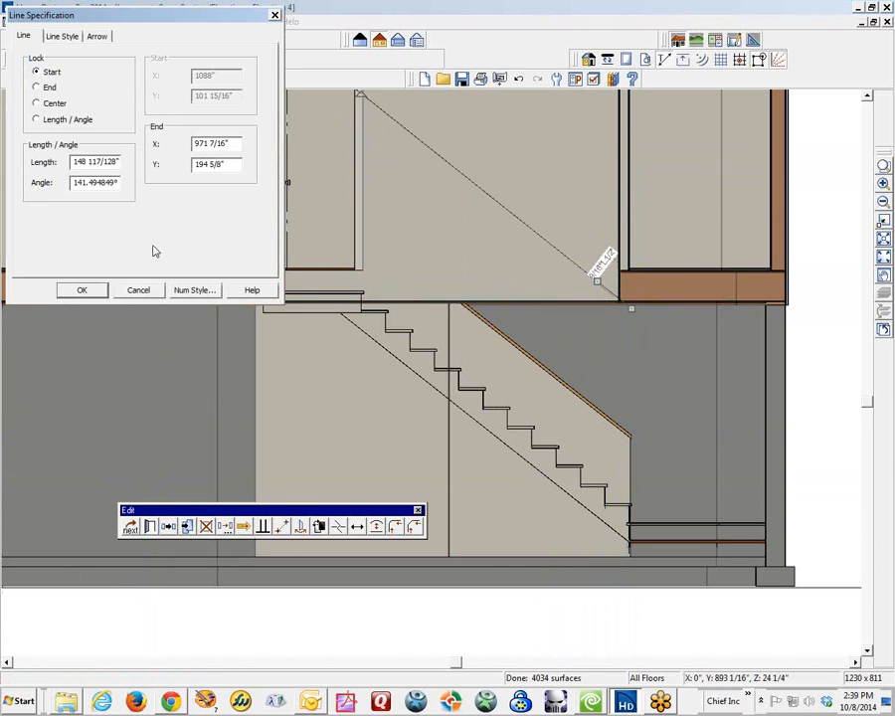
{"action": "left_click", "coordinate": [64, 36]}
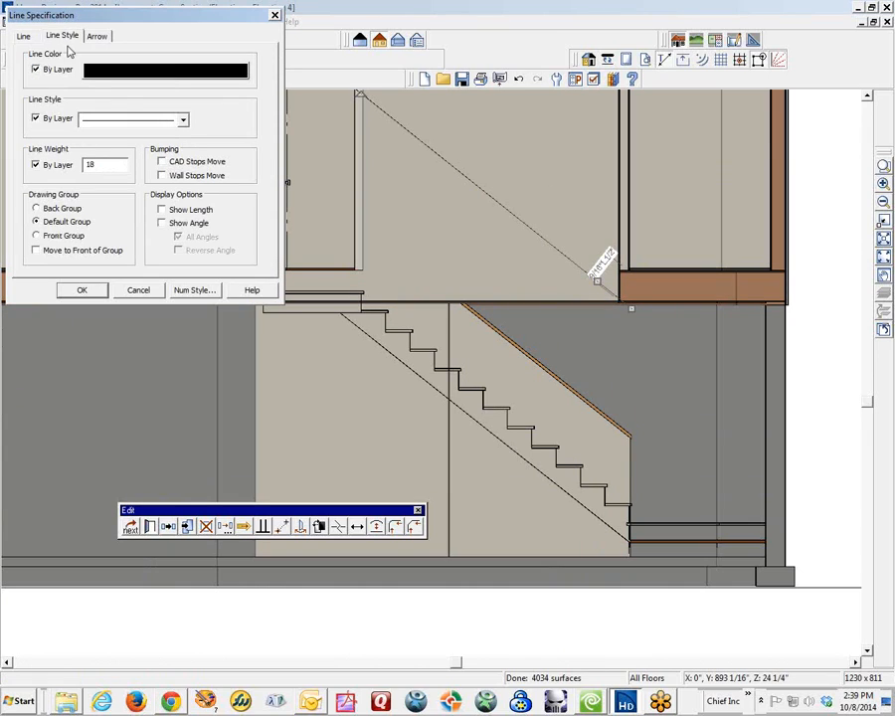
{"action": "left_click", "coordinate": [183, 121]}
{"action": "left_click", "coordinate": [166, 147]}
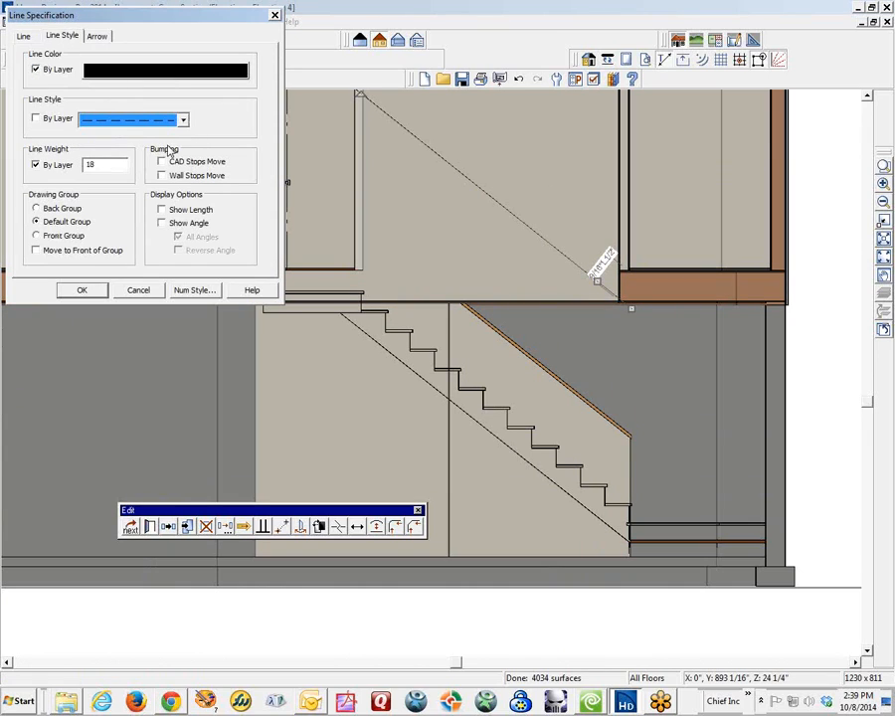
{"action": "left_click", "coordinate": [86, 291]}
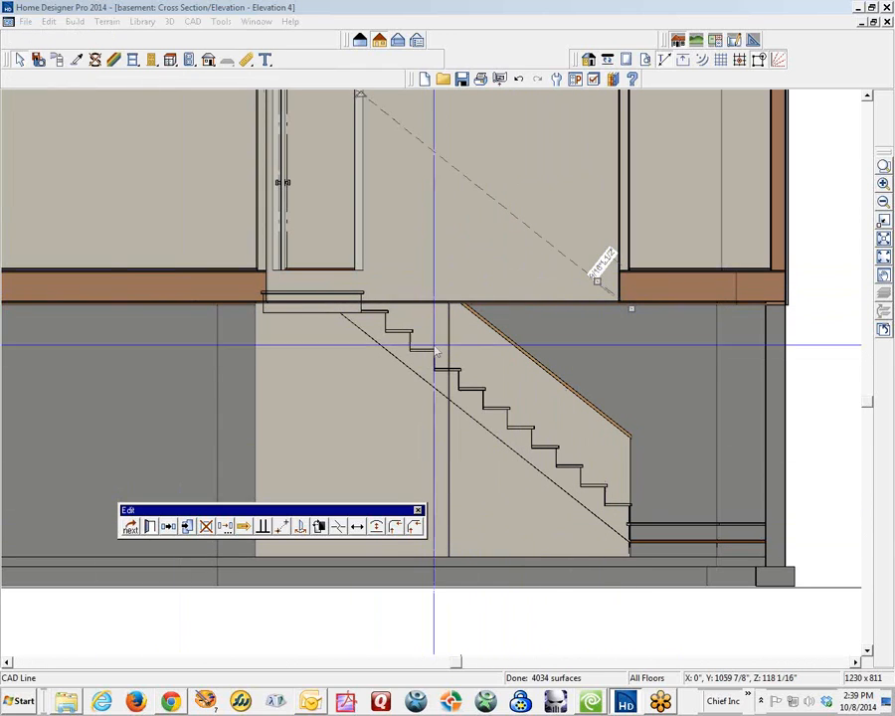
{"action": "left_click", "coordinate": [811, 400]}
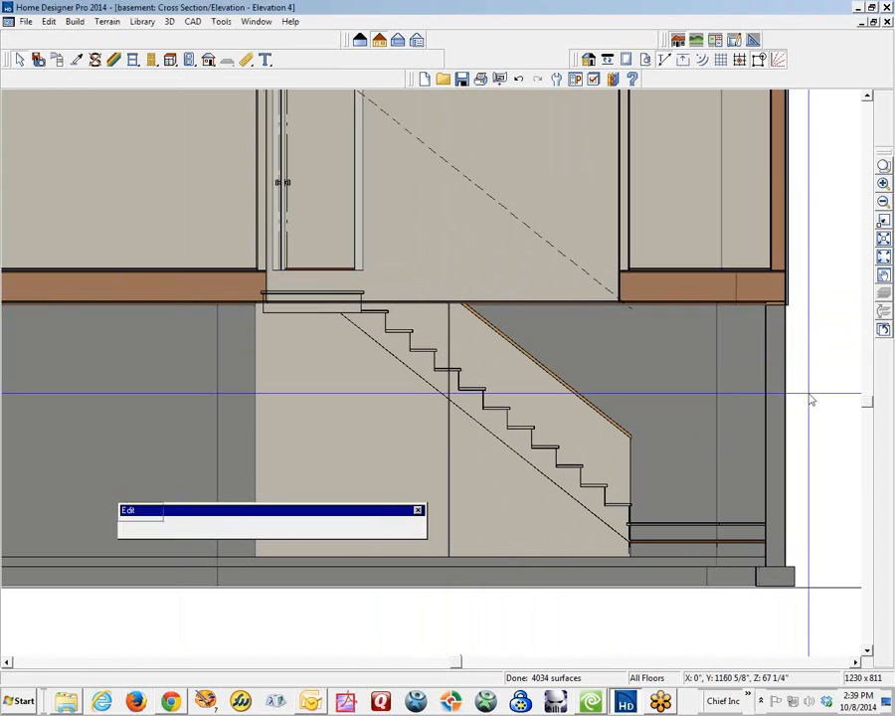
On floor 2, move the stairwell's upper end wall outward about 5 inches for a 3'-0" x 12'-5" opening, and check headroom in the section.
{"action": "key", "text": "ctrl+Tab"}
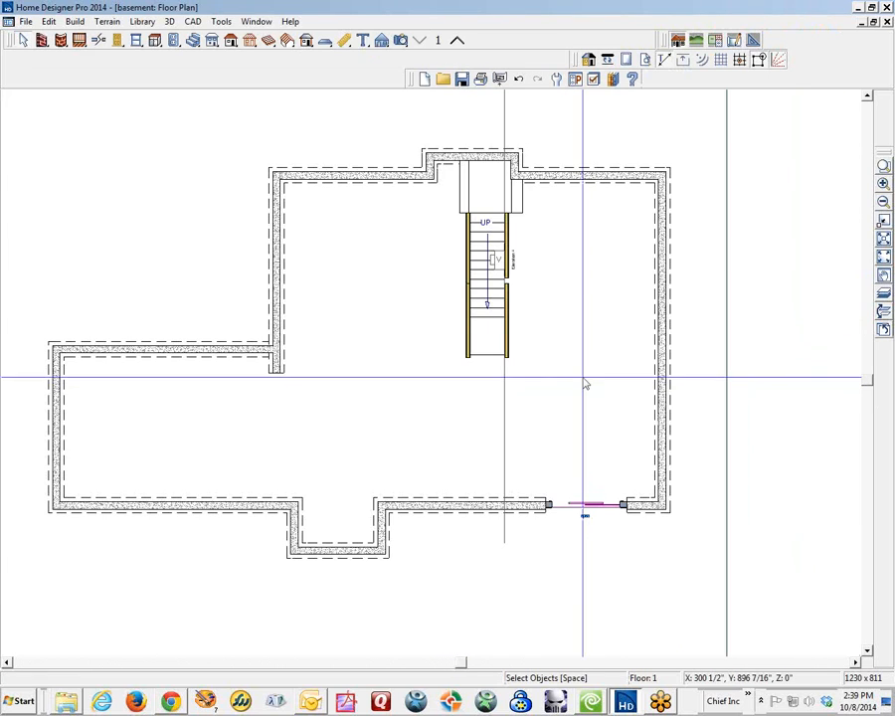
{"action": "scroll", "coordinate": [471, 235], "scroll_direction": "up", "scroll_amount": 1}
{"action": "left_click", "coordinate": [457, 40]}
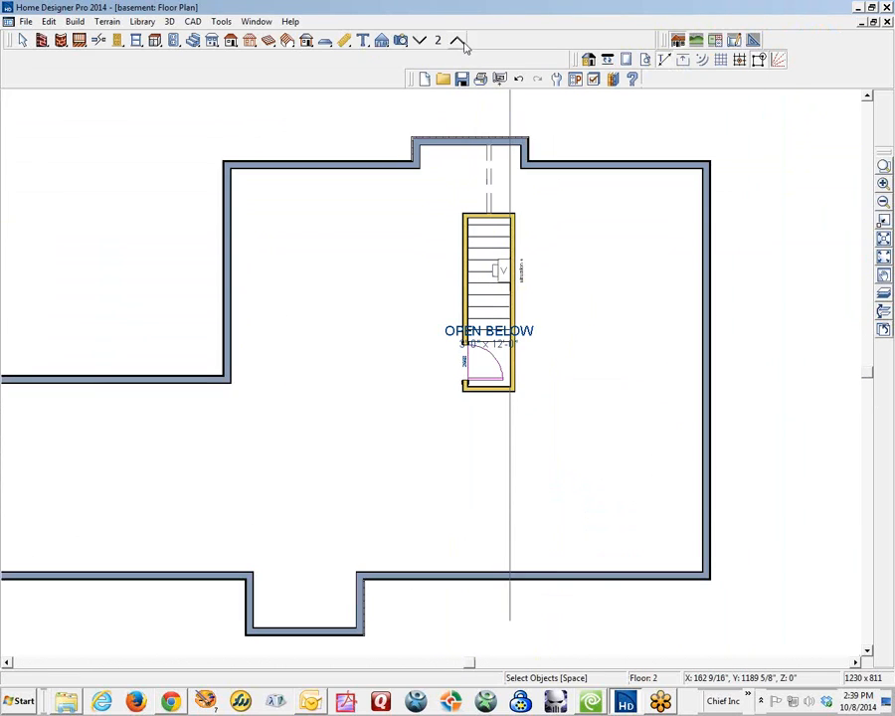
{"action": "scroll", "coordinate": [484, 211], "scroll_direction": "up", "scroll_amount": 3}
{"action": "left_click", "coordinate": [481, 213]}
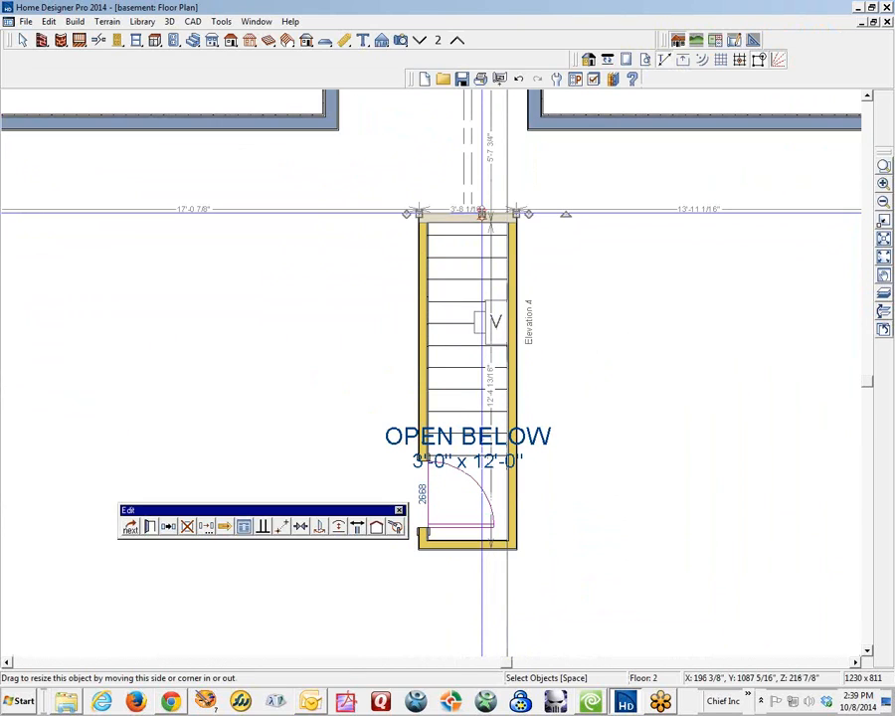
{"action": "left_click_drag", "start_coordinate": [482, 212], "coordinate": [481, 203]}
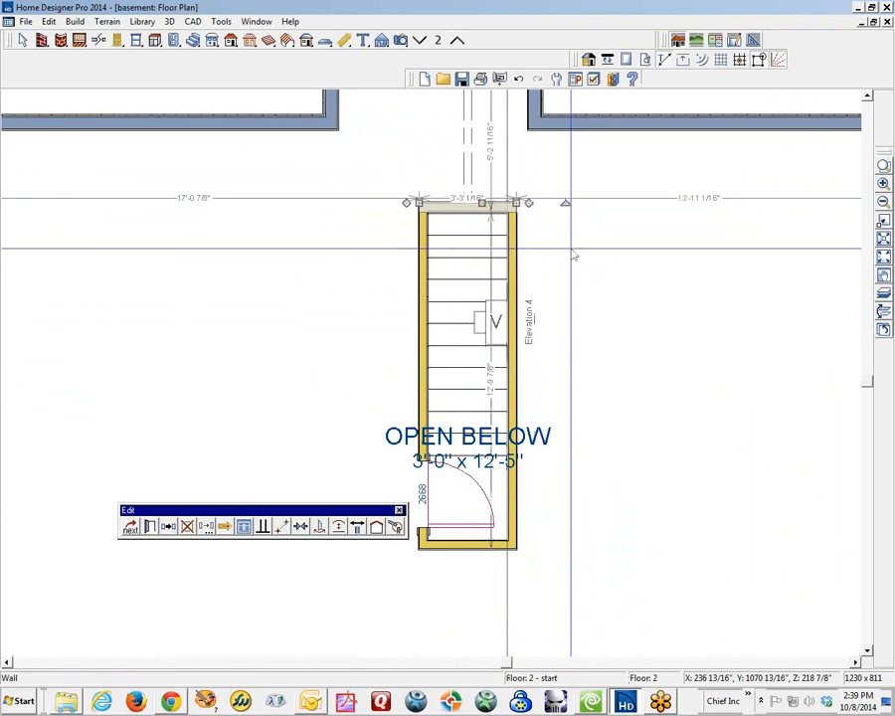
{"action": "left_click", "coordinate": [544, 262]}
{"action": "double_click", "coordinate": [544, 262]}
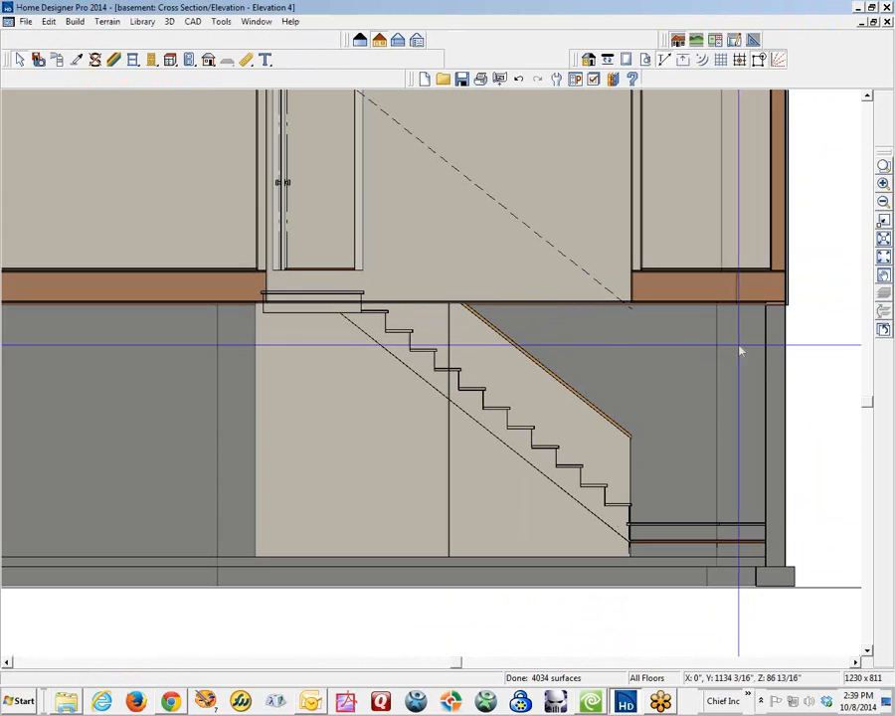
{"action": "scroll", "coordinate": [637, 316], "scroll_direction": "up", "scroll_amount": 4}
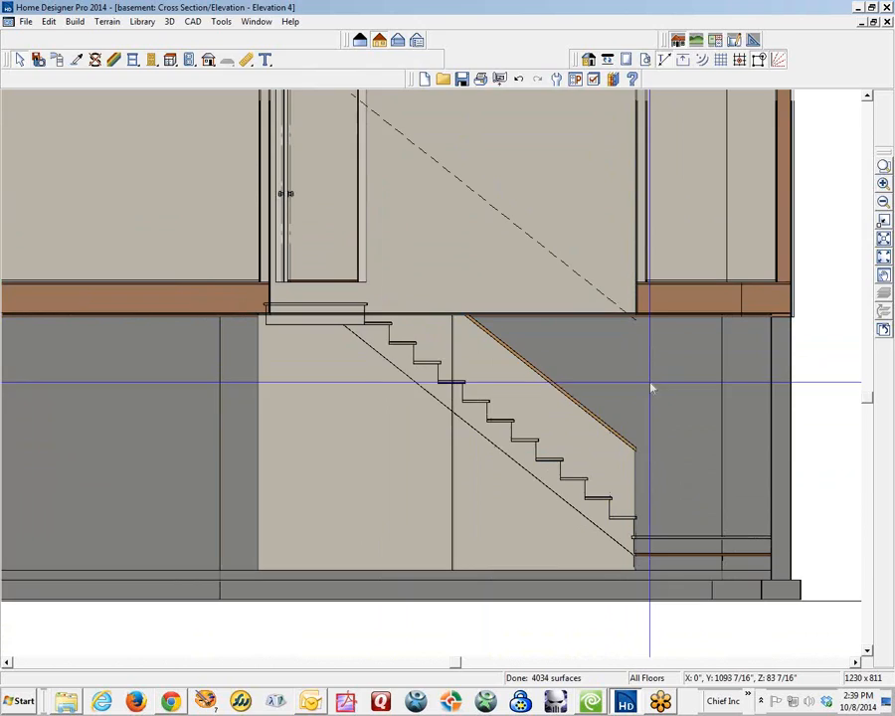
Return to the floor 1 plan and inspect the staircase section between its side walls.
{"action": "key", "text": "ctrl+Tab"}
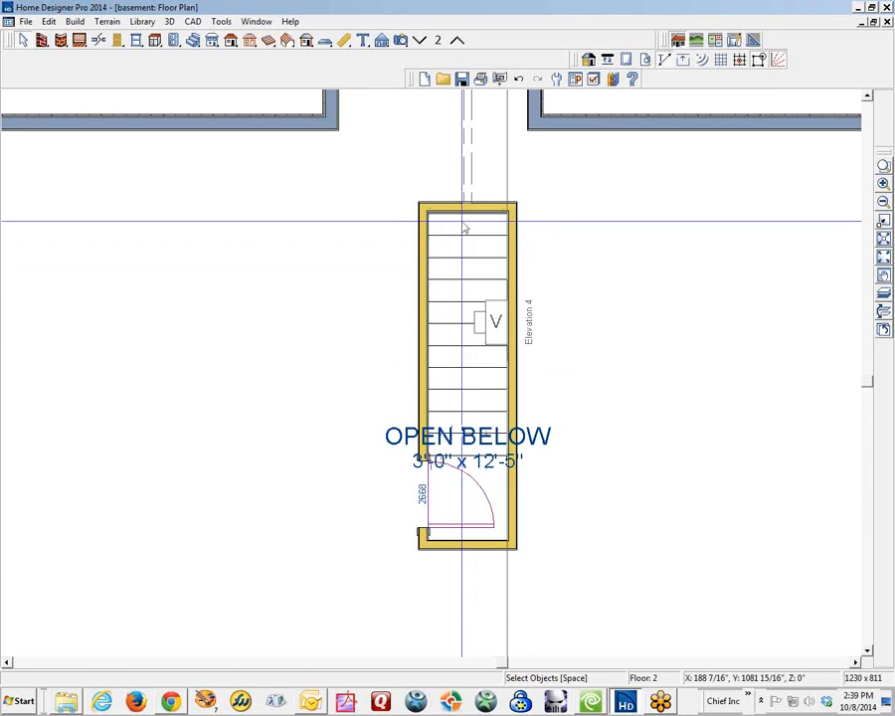
{"action": "left_click", "coordinate": [420, 41]}
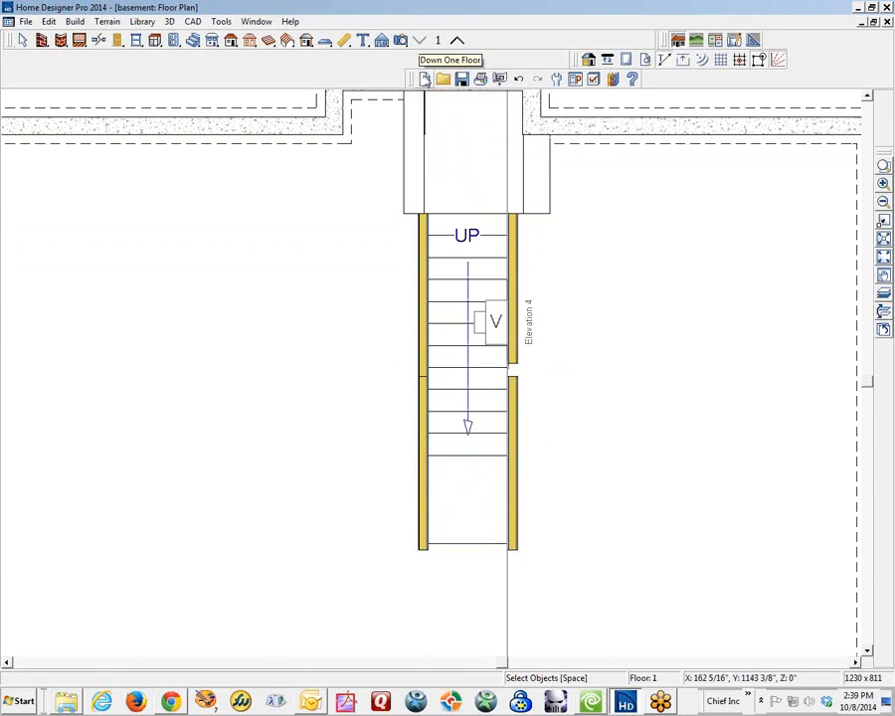
{"action": "left_click", "coordinate": [460, 435]}
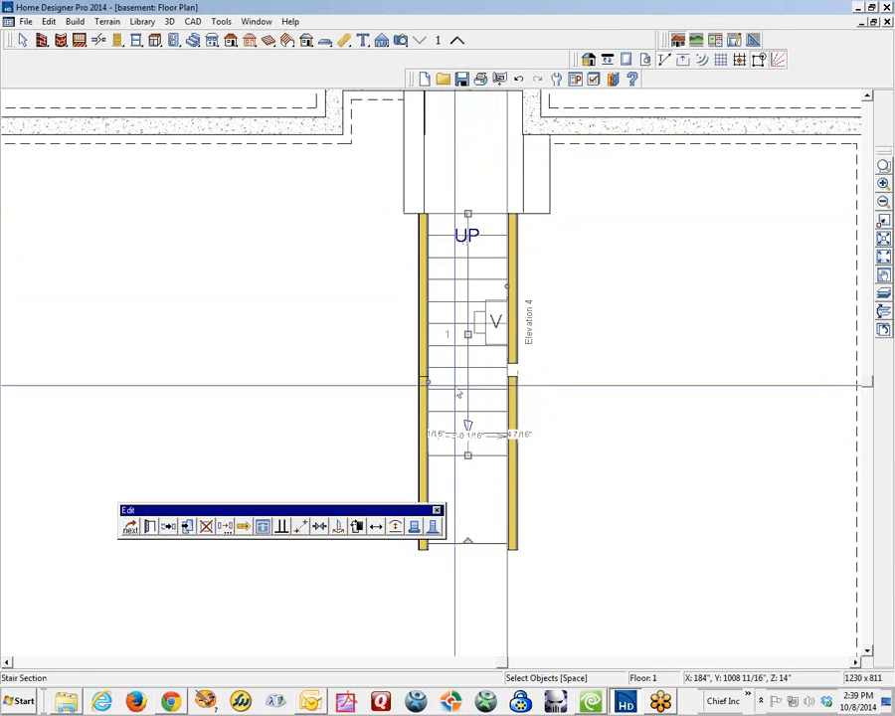
{"action": "scroll", "coordinate": [467, 397], "scroll_direction": "down", "scroll_amount": 3}
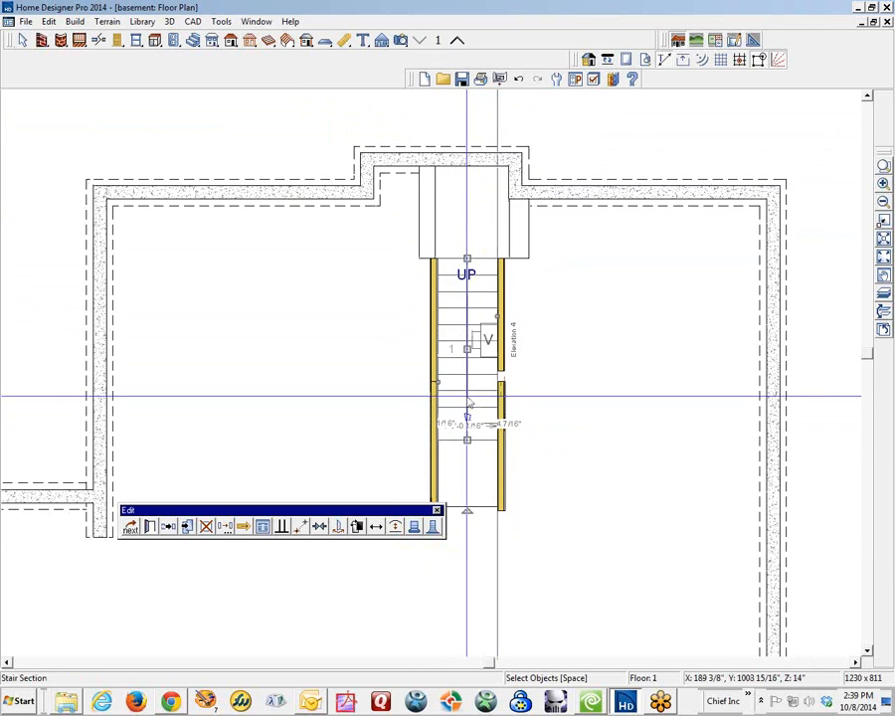
{"action": "key", "text": "Escape"}
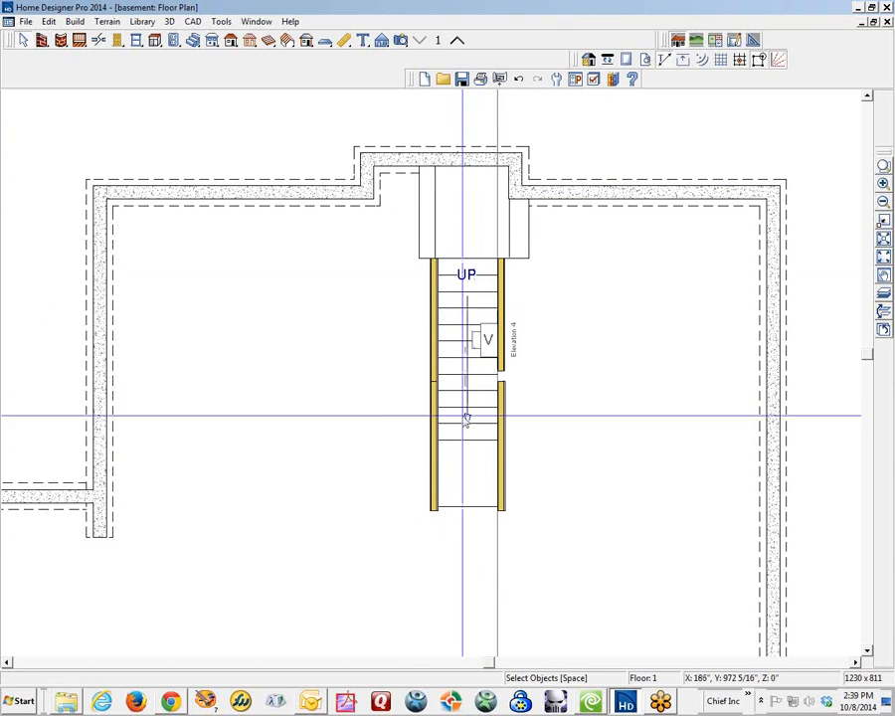
Compare the staircase section with the floor 1 and floor 2 plans, checking the stairwell opening's end wall by the door.
{"action": "scroll", "coordinate": [434, 253], "scroll_direction": "up", "scroll_amount": 1}
{"action": "key", "text": "ctrl+Tab"}
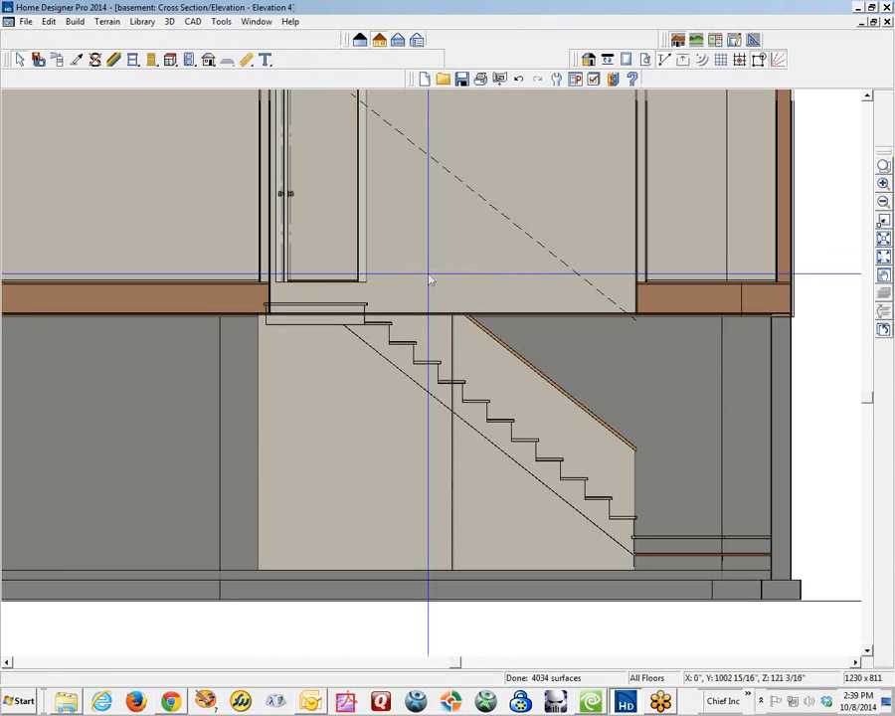
{"action": "key", "text": "ctrl+Tab"}
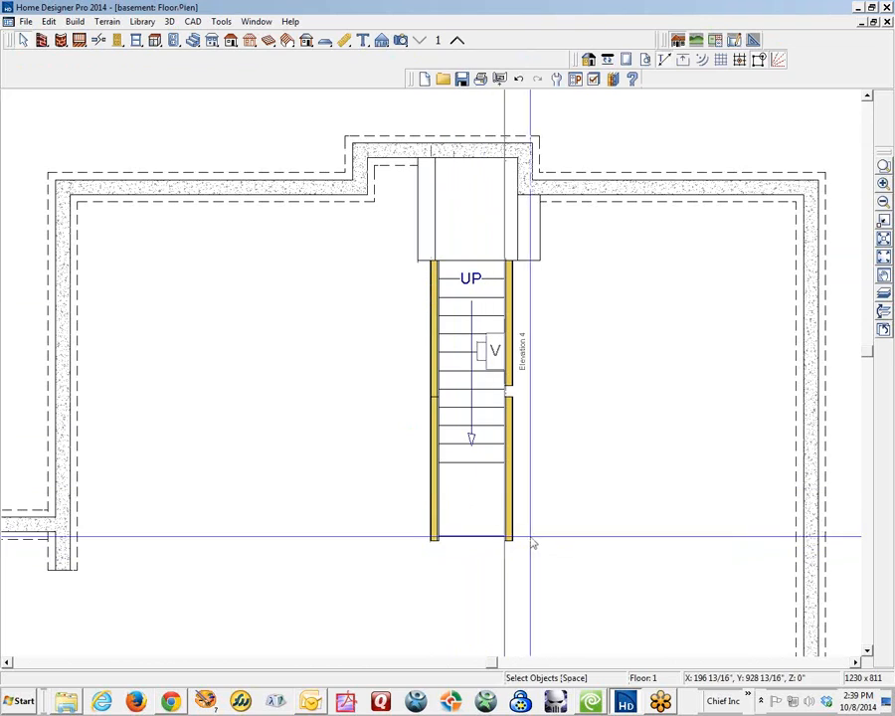
{"action": "left_click", "coordinate": [457, 41]}
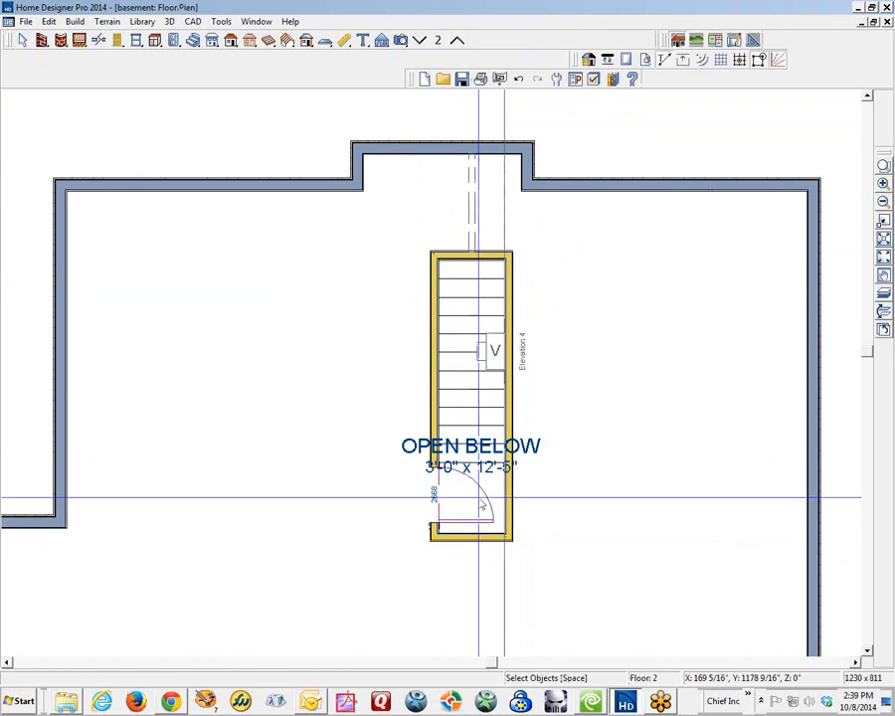
{"action": "left_click", "coordinate": [475, 541]}
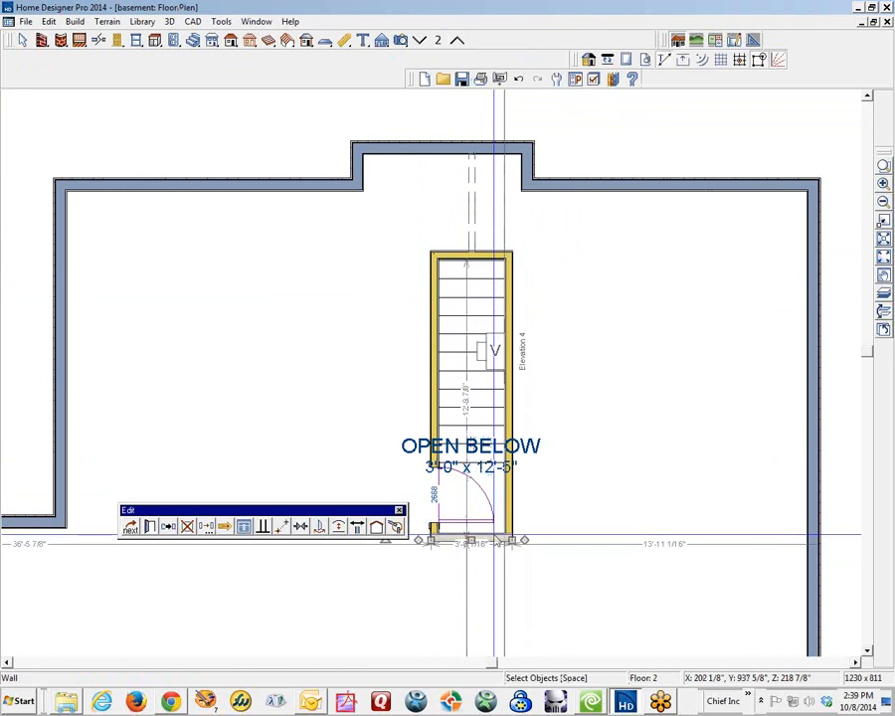
{"action": "key", "text": "Escape"}
{"action": "key", "text": "ctrl+Tab"}
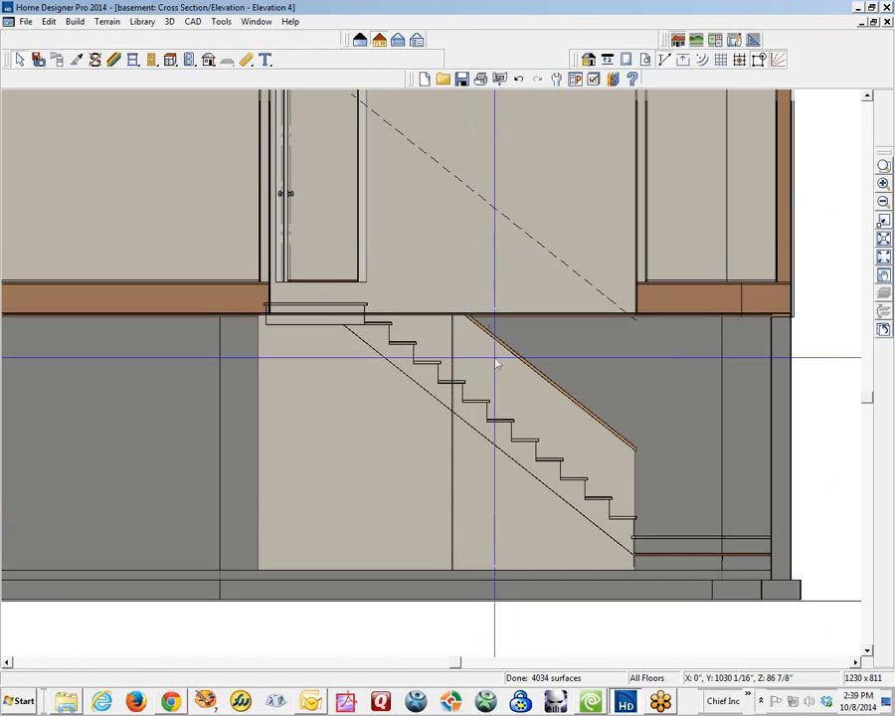
{"action": "key", "text": "ctrl+Tab"}
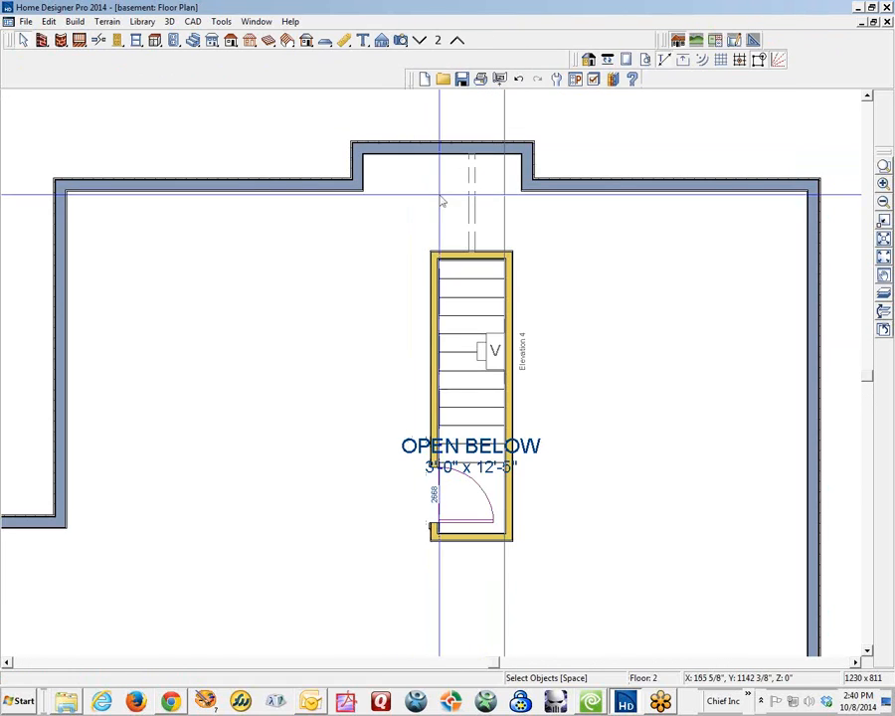
{"action": "left_click", "coordinate": [421, 41]}
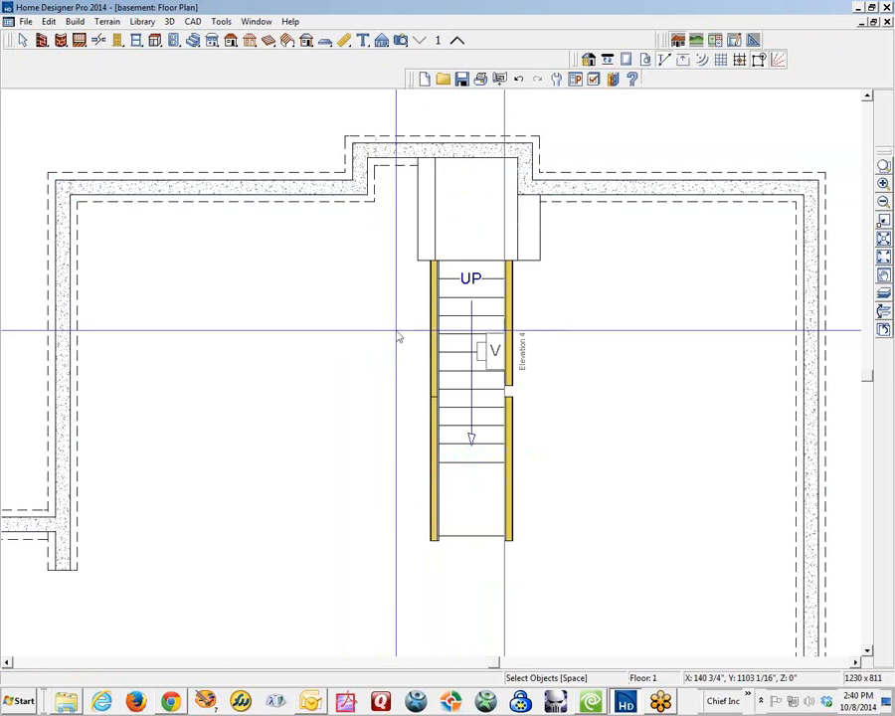
On floor 1, examine the landing at the foot of the stairs and the short step sections on both sides of it.
{"action": "scroll", "coordinate": [474, 258], "scroll_direction": "up", "scroll_amount": 5}
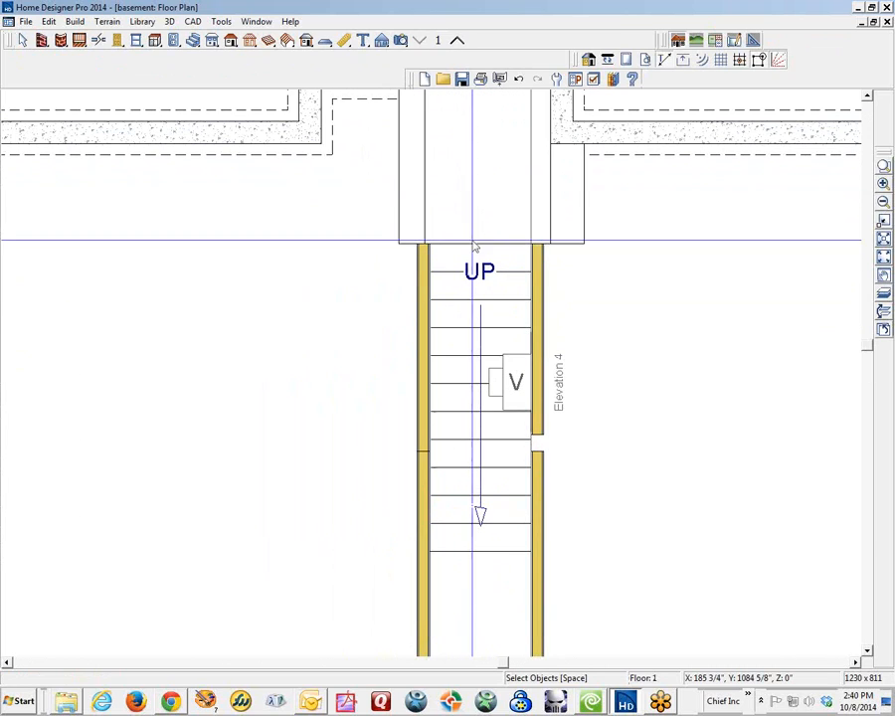
{"action": "left_click", "coordinate": [421, 201]}
{"action": "left_click", "coordinate": [544, 213]}
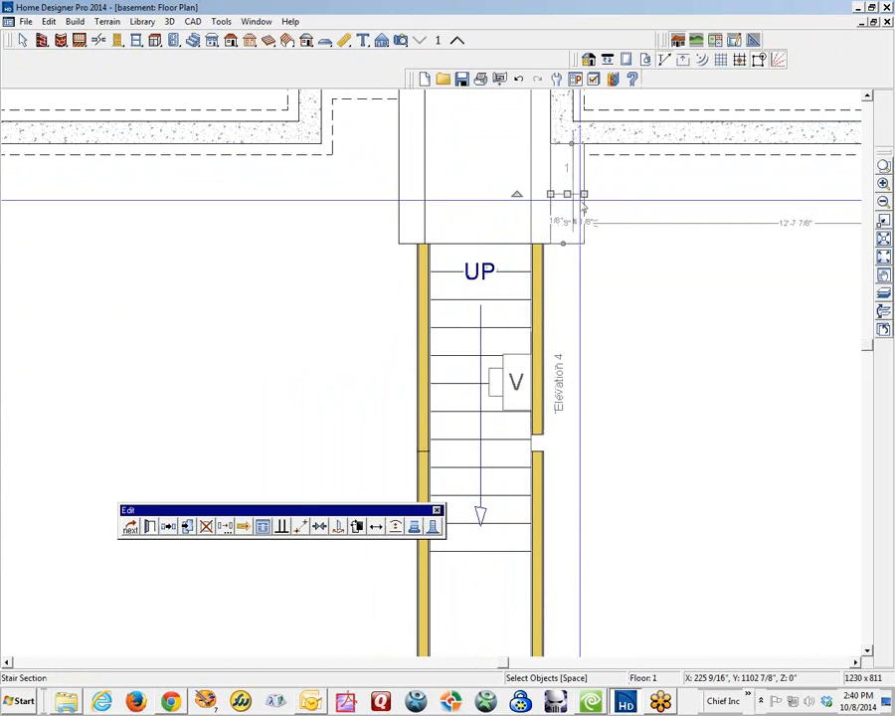
{"action": "left_click", "coordinate": [574, 197]}
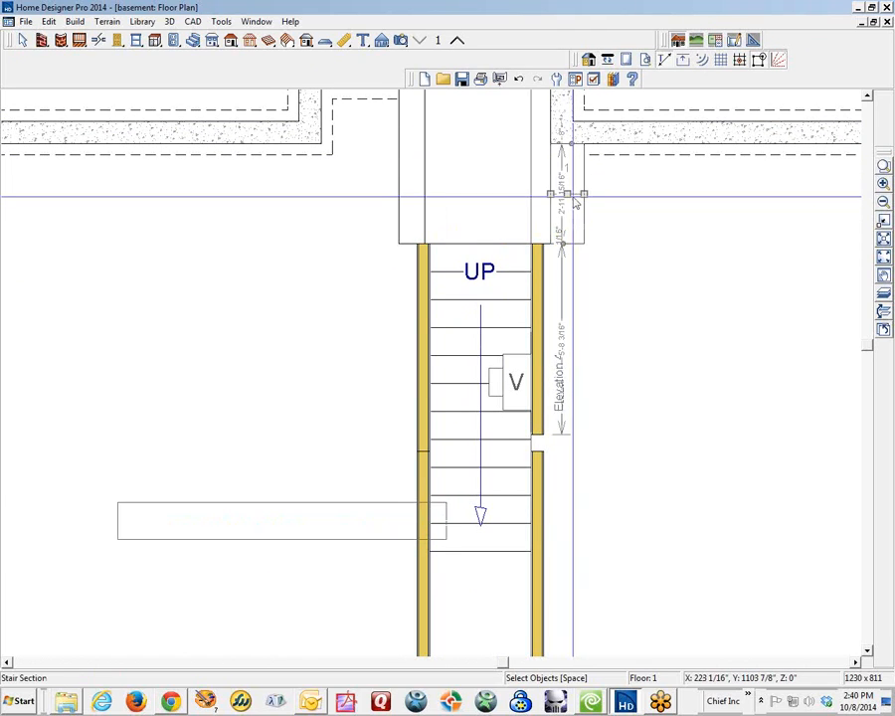
{"action": "left_click", "coordinate": [468, 182]}
{"action": "left_click", "coordinate": [414, 180]}
{"action": "left_click", "coordinate": [467, 157]}
{"action": "scroll", "coordinate": [472, 164], "scroll_direction": "down", "scroll_amount": 2}
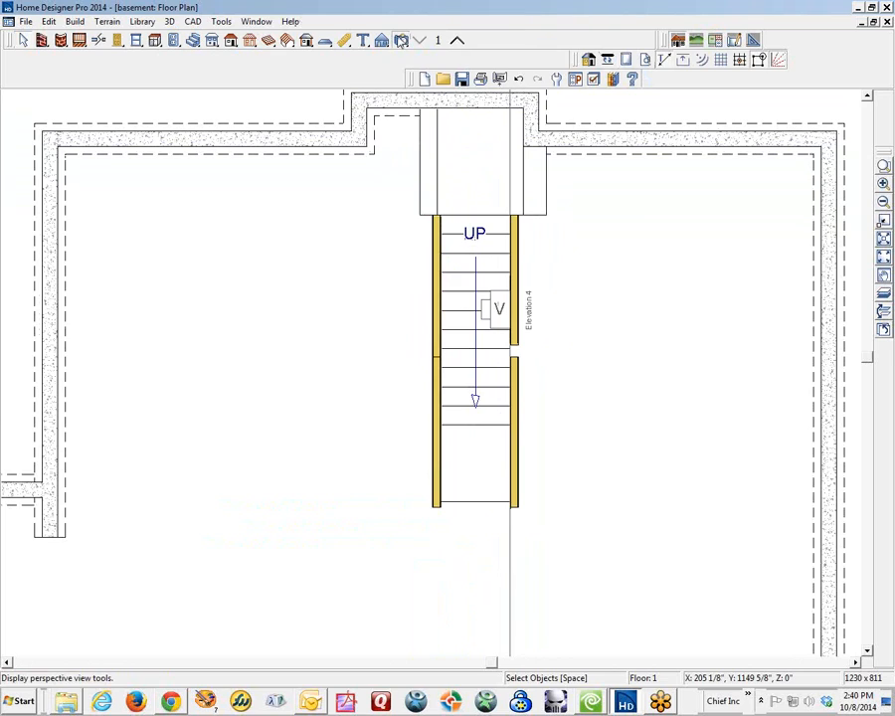
View the basement stair landing in full camera views from both sides of the staircase, closing each view after checking it.
{"action": "left_click", "coordinate": [401, 40]}
{"action": "left_click_drag", "start_coordinate": [708, 410], "coordinate": [500, 150]}
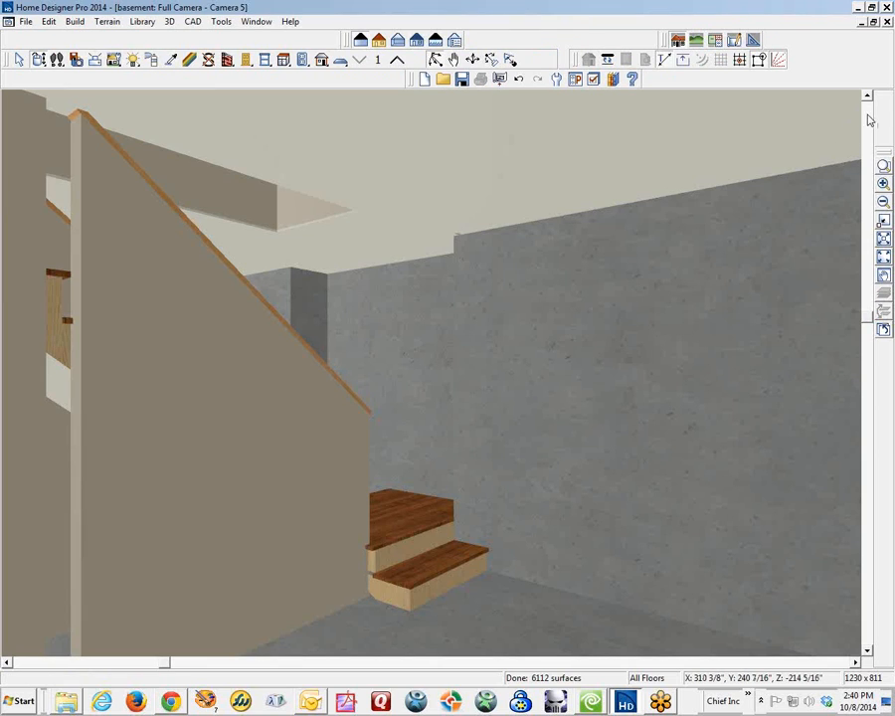
{"action": "left_click", "coordinate": [887, 20]}
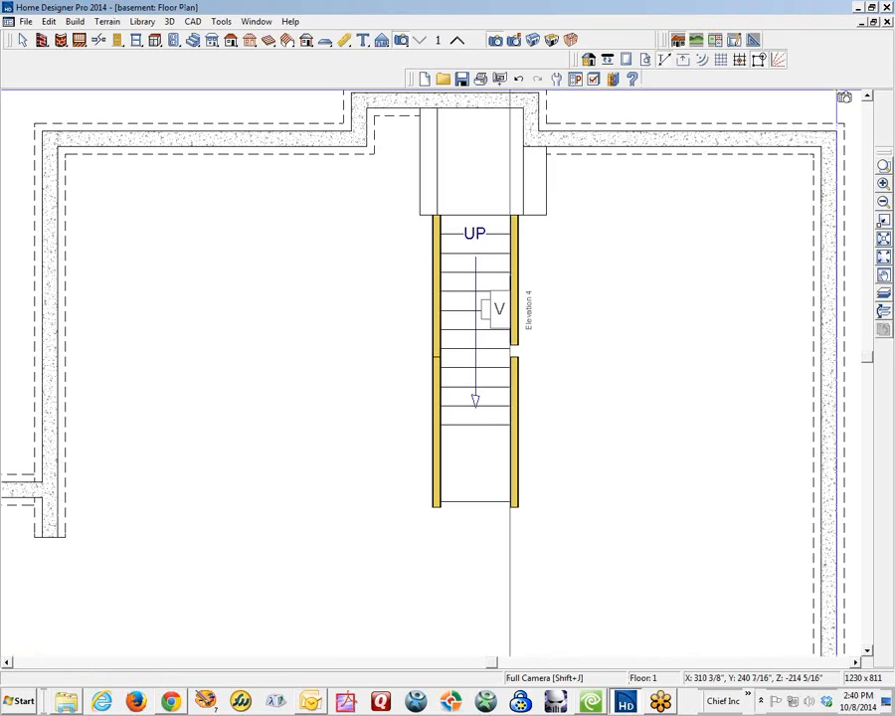
{"action": "left_click_drag", "start_coordinate": [256, 376], "coordinate": [508, 140]}
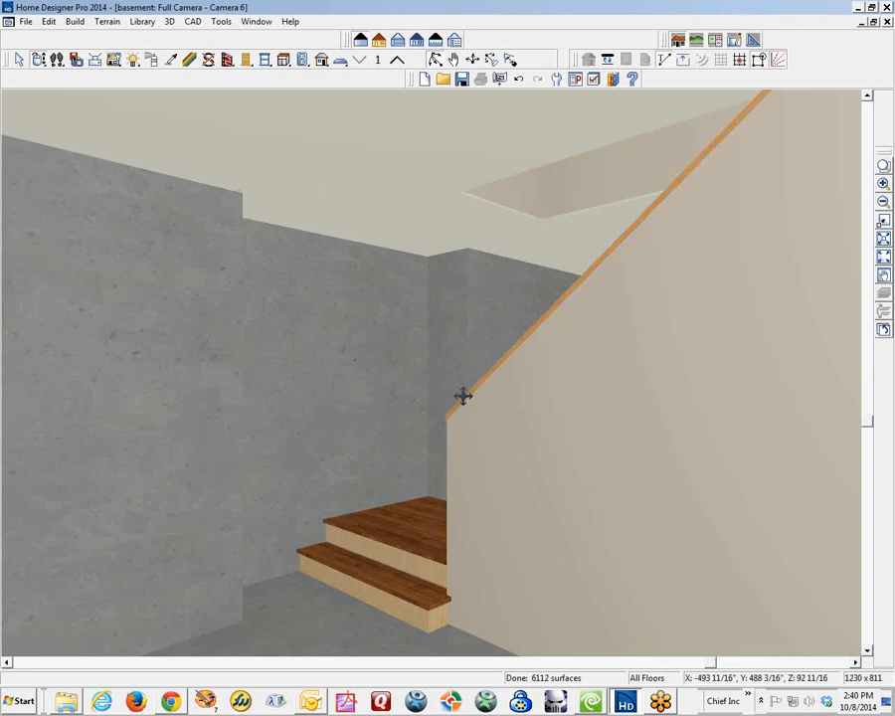
{"action": "left_click", "coordinate": [887, 22]}
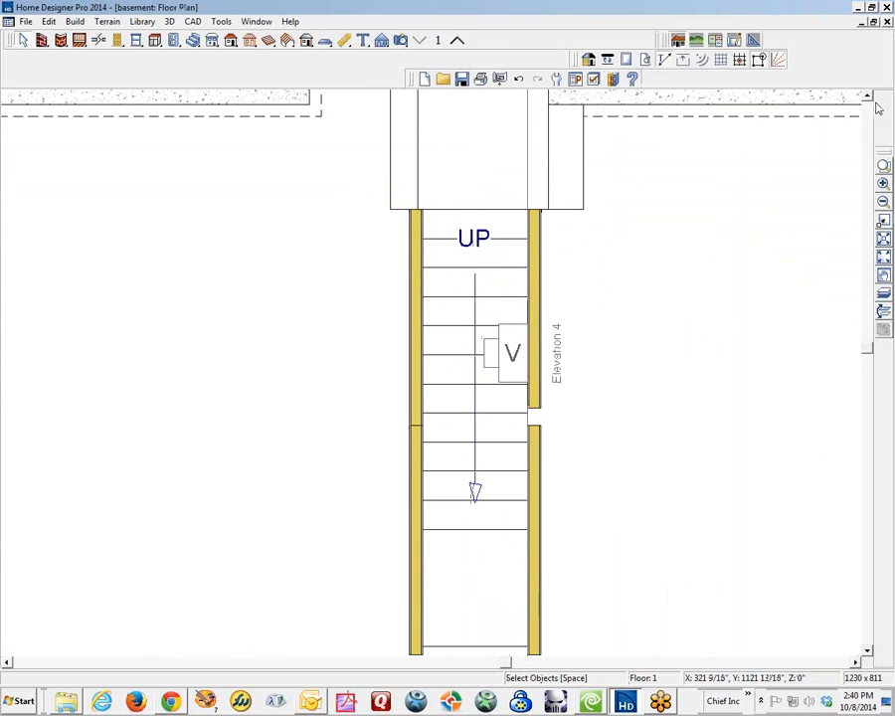
Dimension the landing's depth from its stair-side edge to the inner face of the foundation wall, turning on the manual dimensions layer.
{"action": "left_click", "coordinate": [868, 95]}
{"action": "left_click", "coordinate": [868, 96]}
{"action": "left_click", "coordinate": [868, 96]}
{"action": "left_click", "coordinate": [868, 95]}
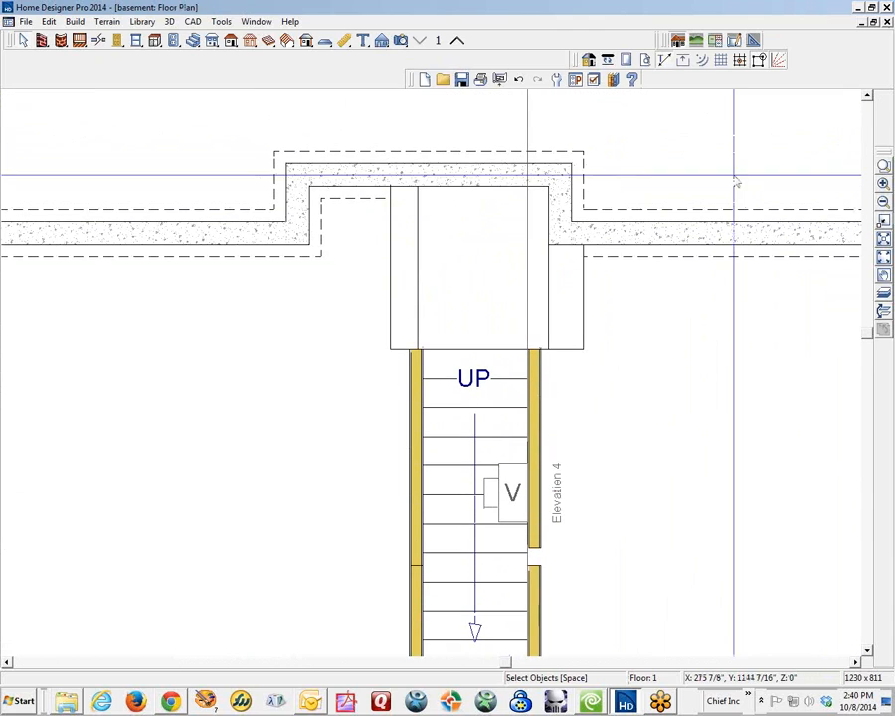
{"action": "left_click", "coordinate": [487, 345]}
{"action": "key", "text": "Escape"}
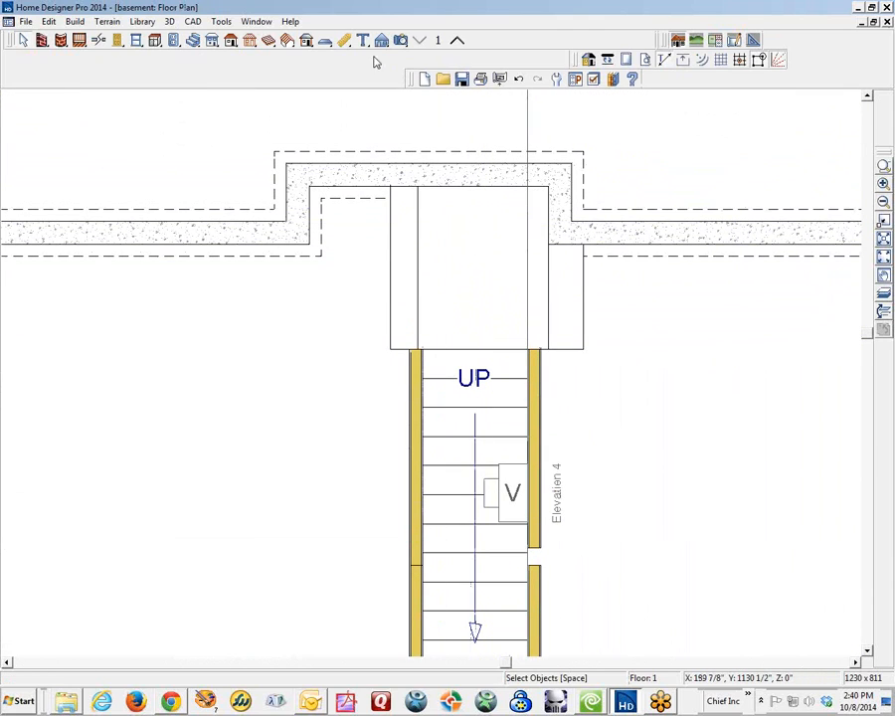
{"action": "left_click", "coordinate": [346, 41]}
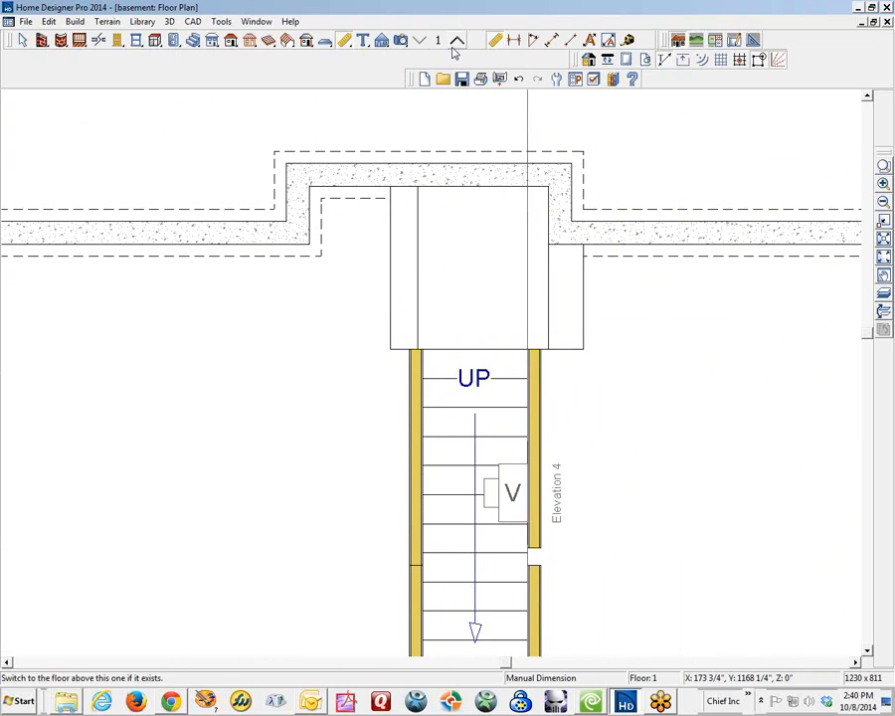
{"action": "left_click", "coordinate": [514, 40]}
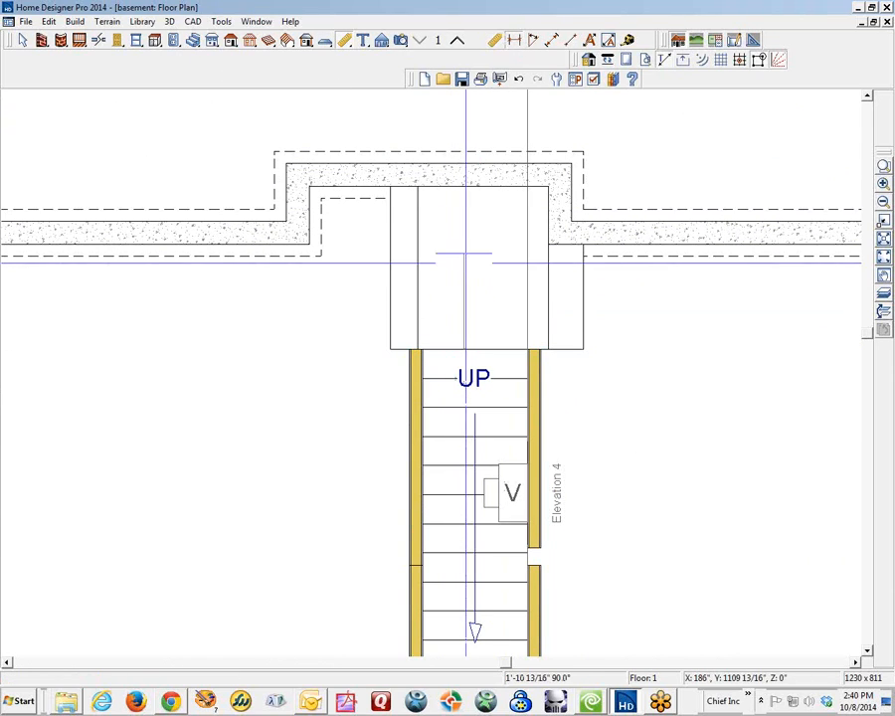
{"action": "left_click_drag", "start_coordinate": [465, 263], "coordinate": [467, 187]}
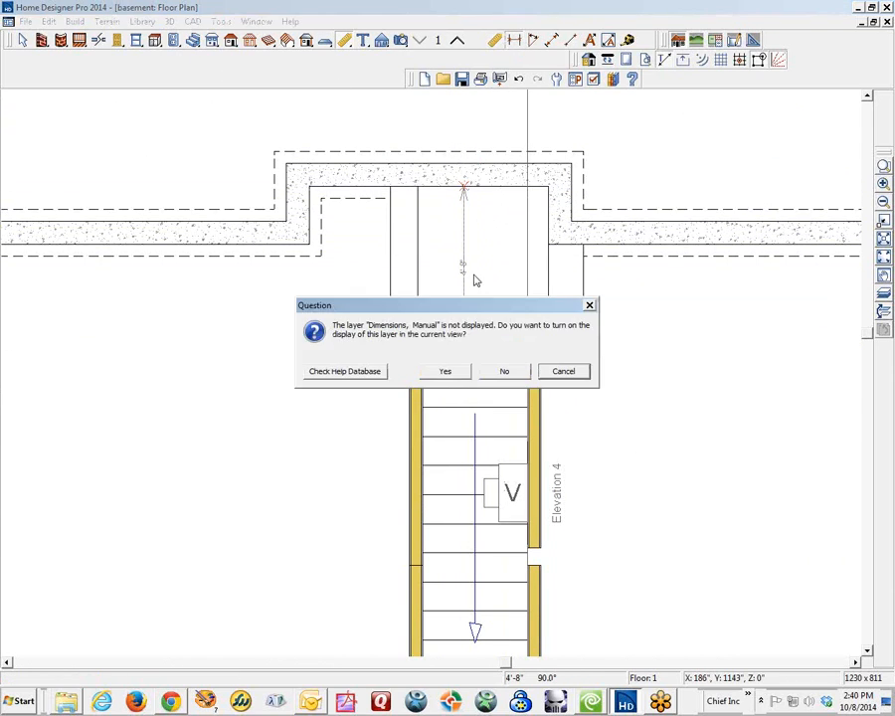
{"action": "left_click", "coordinate": [445, 371]}
{"action": "key", "text": "space"}
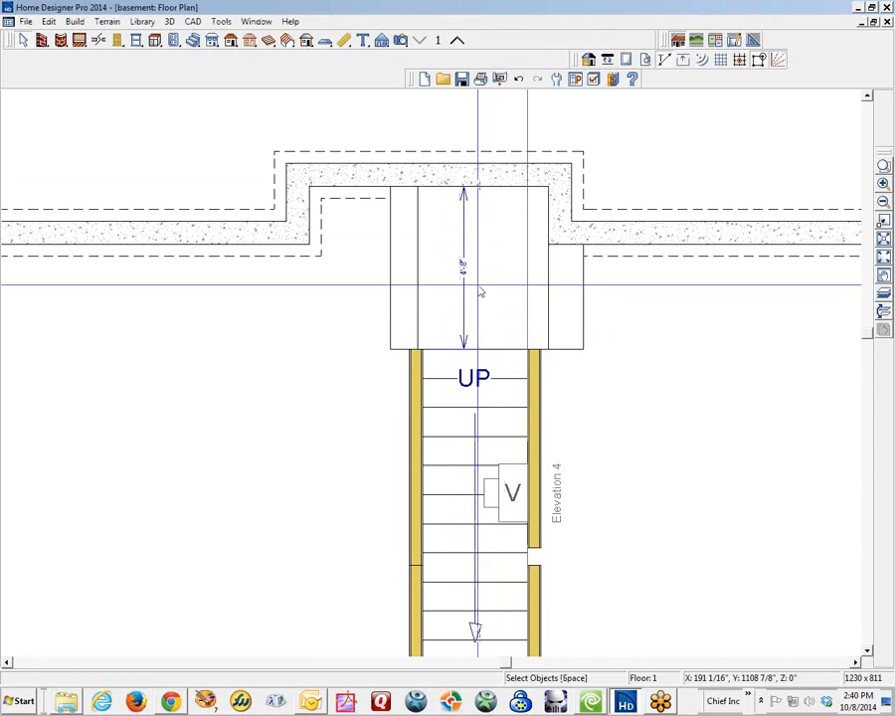
Check the main staircase's width, tread depth and heights in its specification, leaving the settings as they are.
{"action": "scroll", "coordinate": [475, 285], "scroll_direction": "up", "scroll_amount": 2}
{"action": "scroll", "coordinate": [475, 285], "scroll_direction": "up", "scroll_amount": 1}
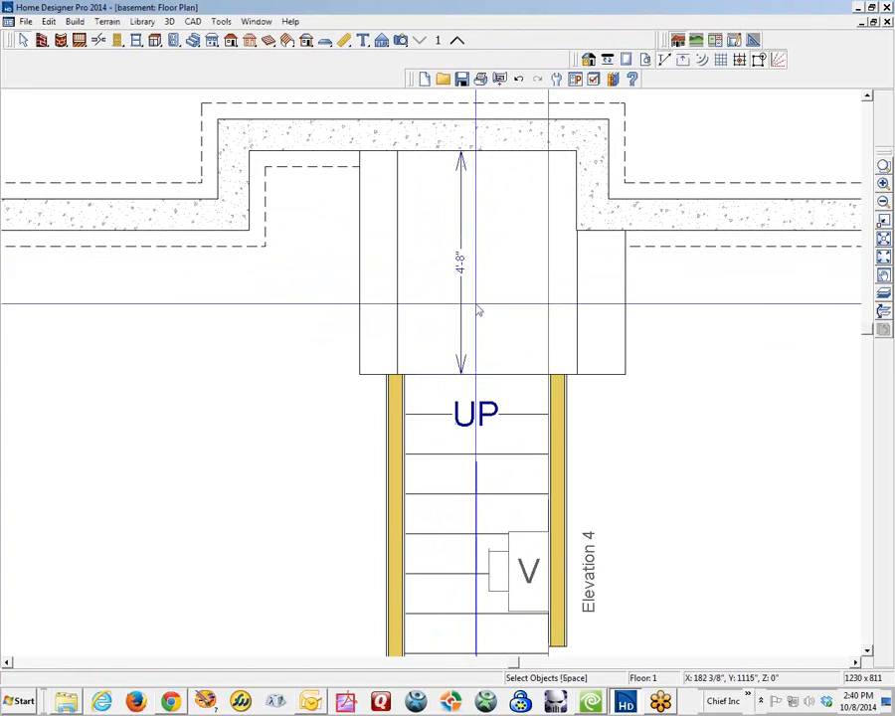
{"action": "left_click", "coordinate": [527, 473]}
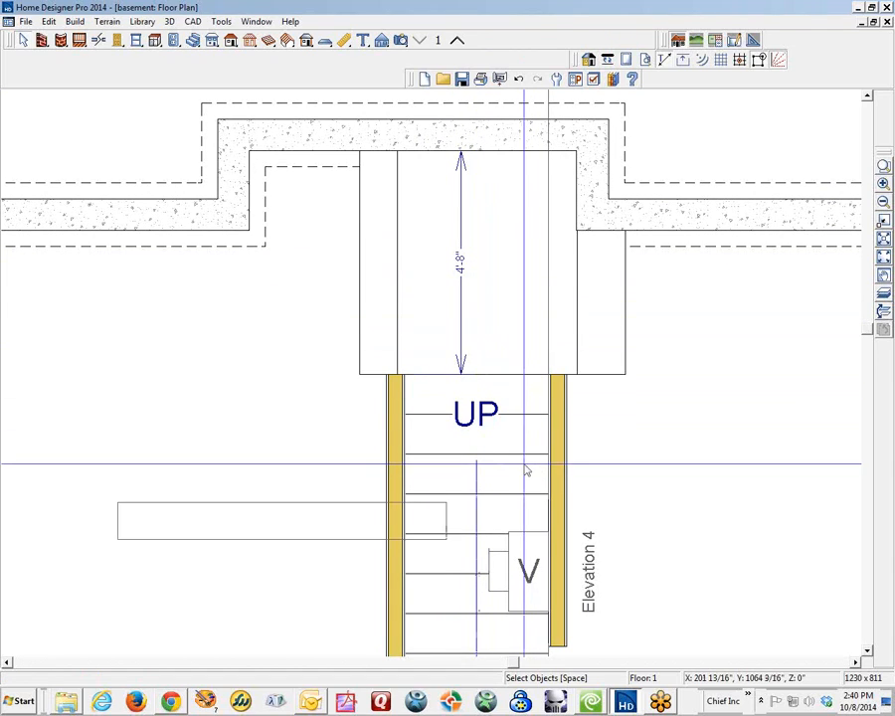
{"action": "left_click", "coordinate": [187, 526]}
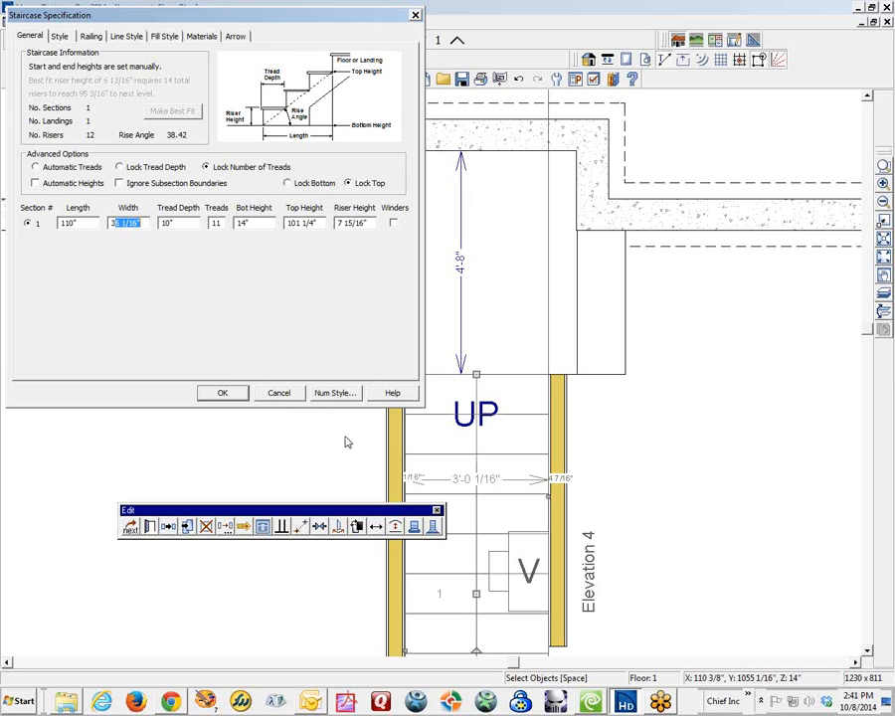
{"action": "left_click", "coordinate": [299, 393]}
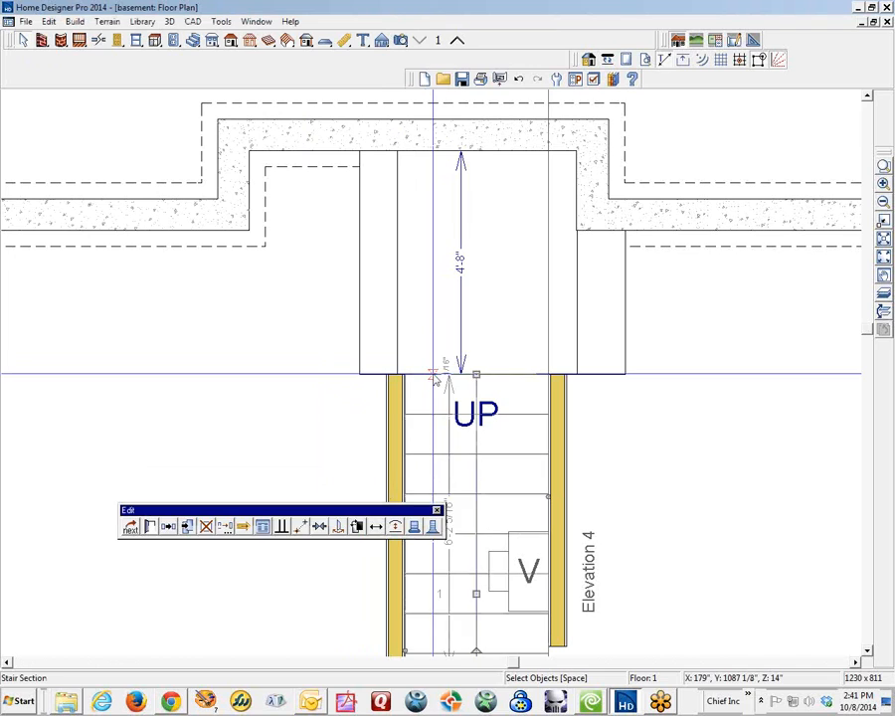
{"action": "left_click", "coordinate": [455, 368]}
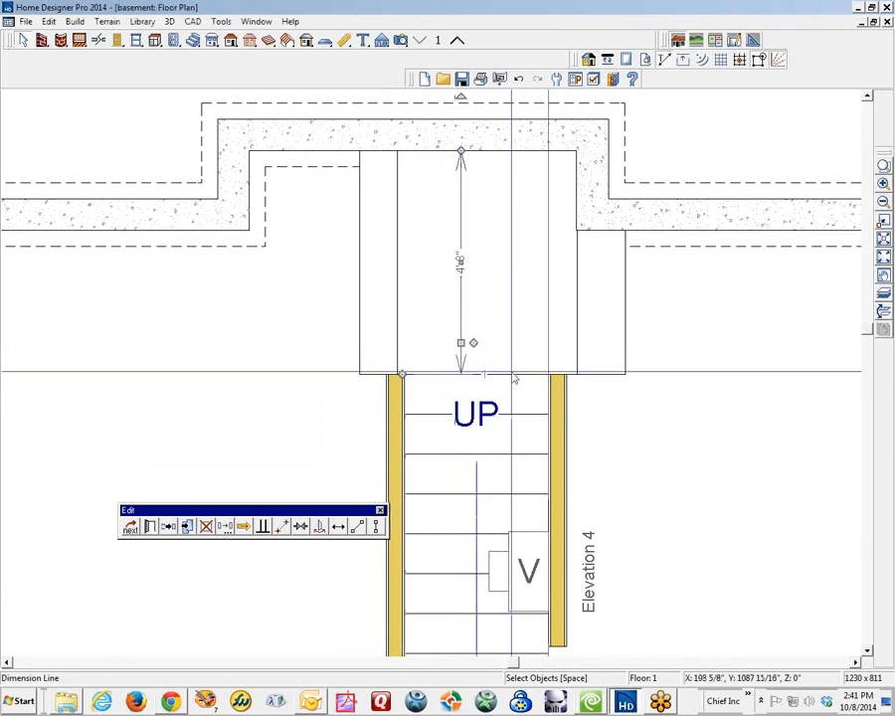
{"action": "left_click_drag", "start_coordinate": [474, 342], "coordinate": [475, 277]}
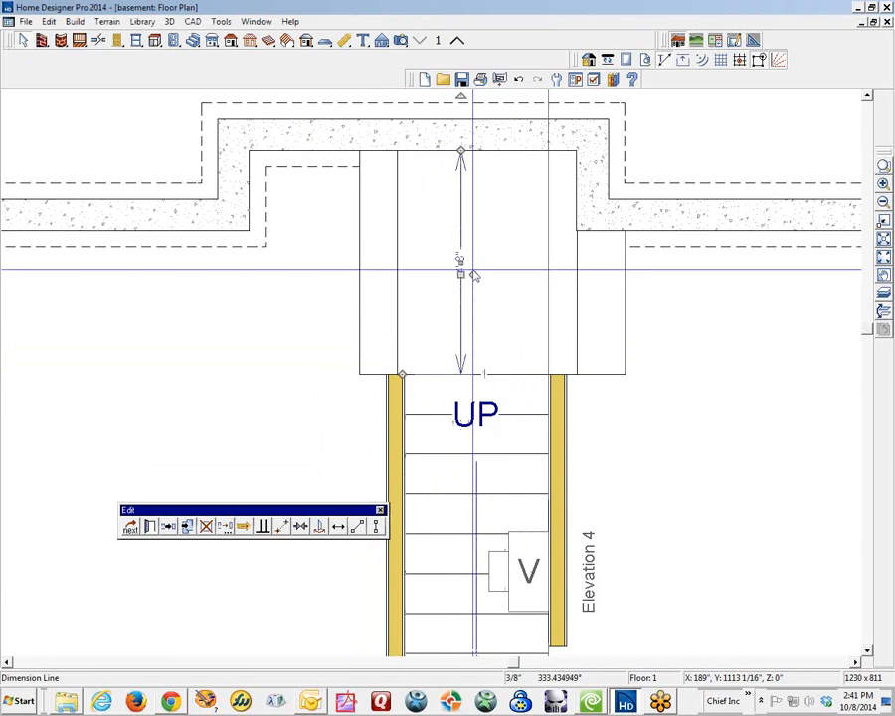
{"action": "key", "text": "Escape"}
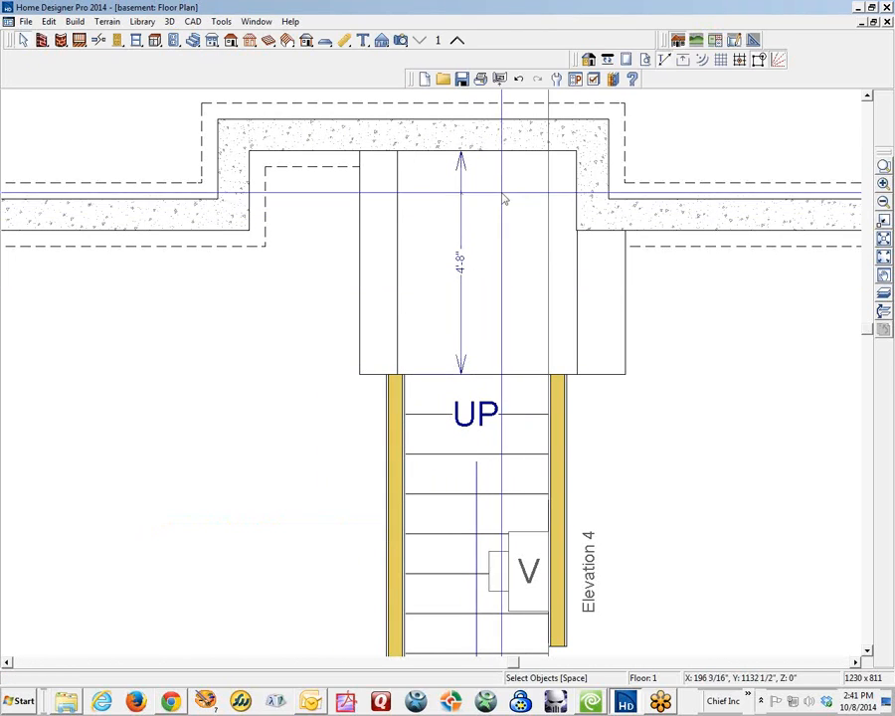
Pull the landing's stair-side edge back toward the foundation wall for a depth of about 3'-9 7/8".
{"action": "left_click", "coordinate": [577, 296]}
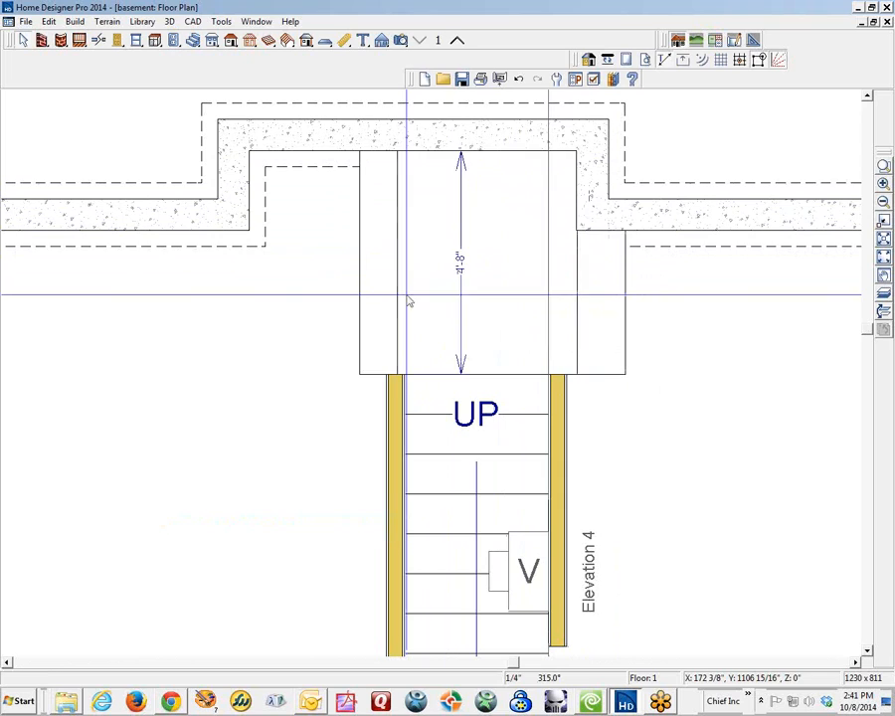
{"action": "left_click", "coordinate": [408, 298]}
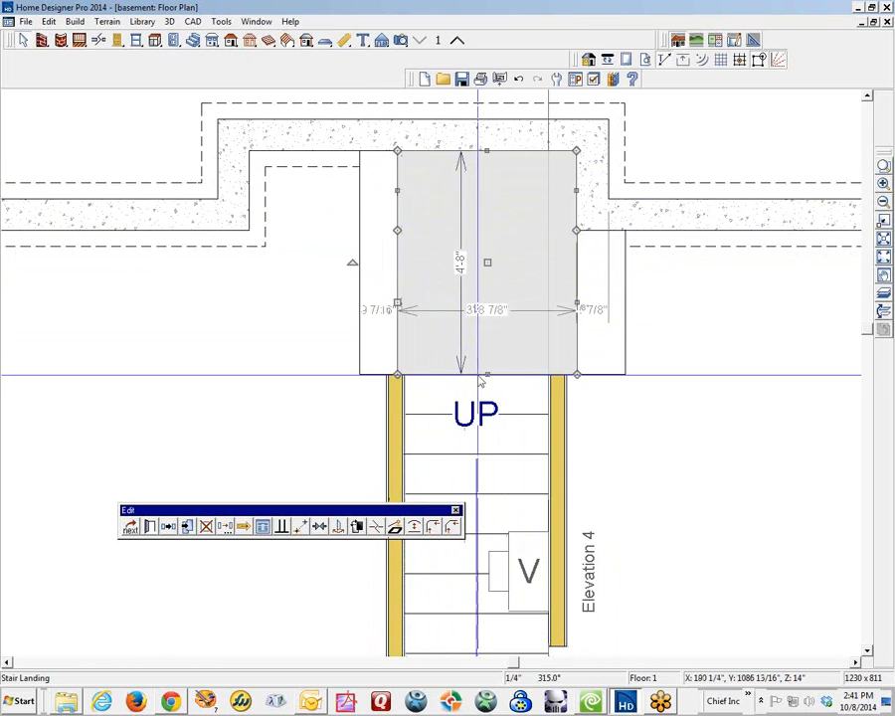
{"action": "left_click_drag", "start_coordinate": [486, 376], "coordinate": [485, 335]}
{"action": "key", "text": "Escape"}
Reattach the stair-side end of the depth dimension to the landing's shortened edge.
{"action": "left_click", "coordinate": [461, 287]}
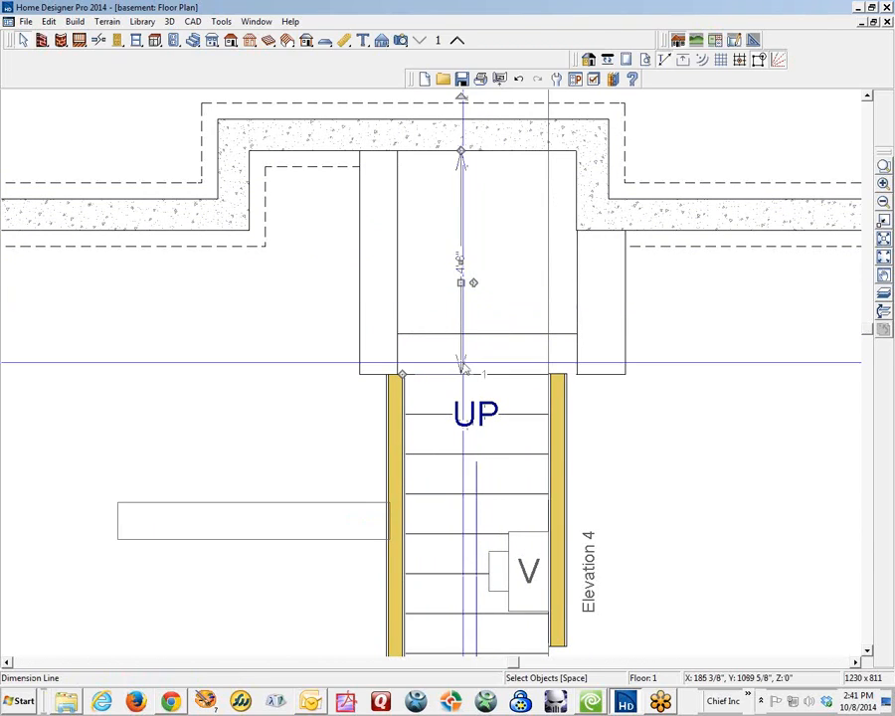
{"action": "left_click_drag", "start_coordinate": [403, 372], "coordinate": [511, 342]}
{"action": "key", "text": "Escape"}
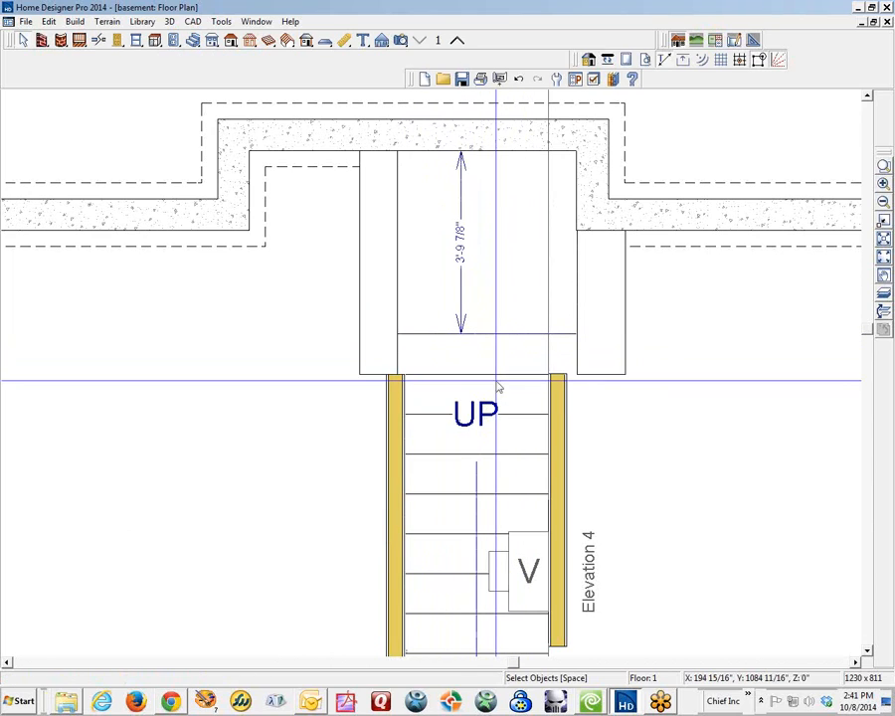
Dimension the landing's right side from the foundation wall's inner corner to the far end of the adjoining stair section.
{"action": "left_click", "coordinate": [513, 331]}
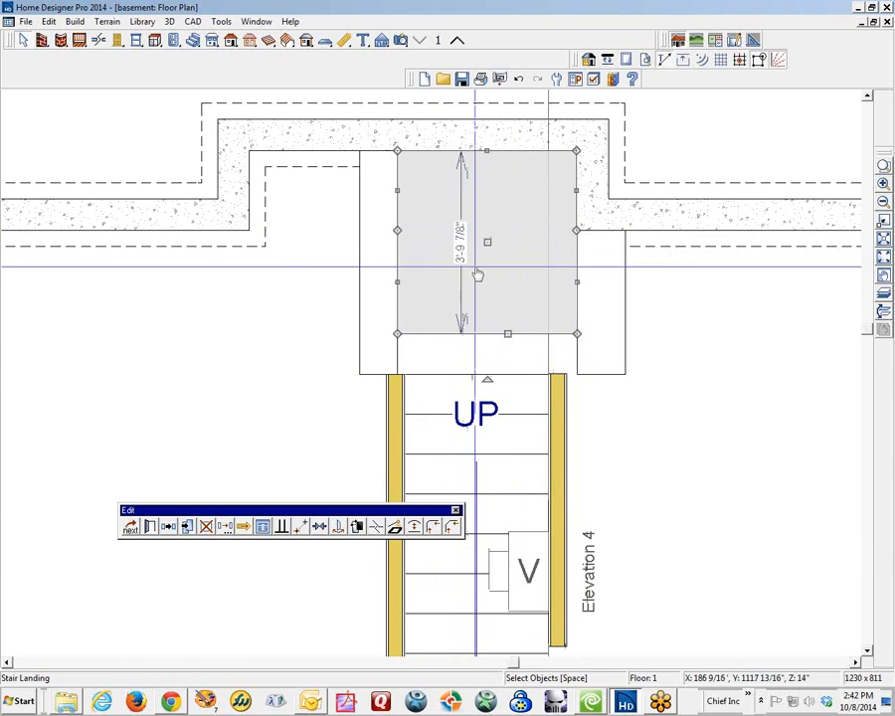
{"action": "scroll", "coordinate": [553, 306], "scroll_direction": "down", "scroll_amount": 2}
{"action": "key", "text": "Escape"}
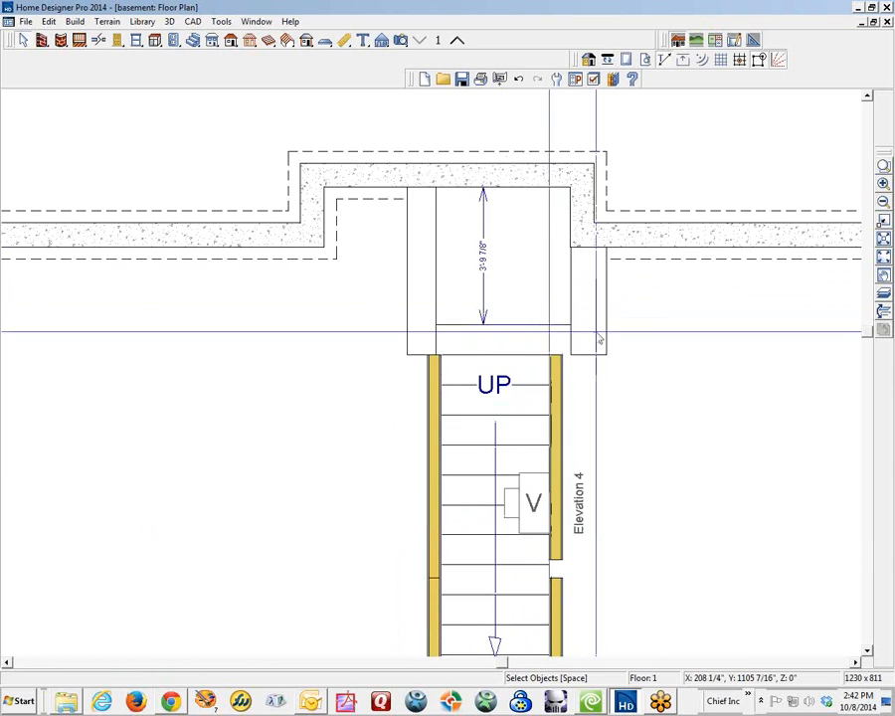
{"action": "left_click", "coordinate": [344, 44]}
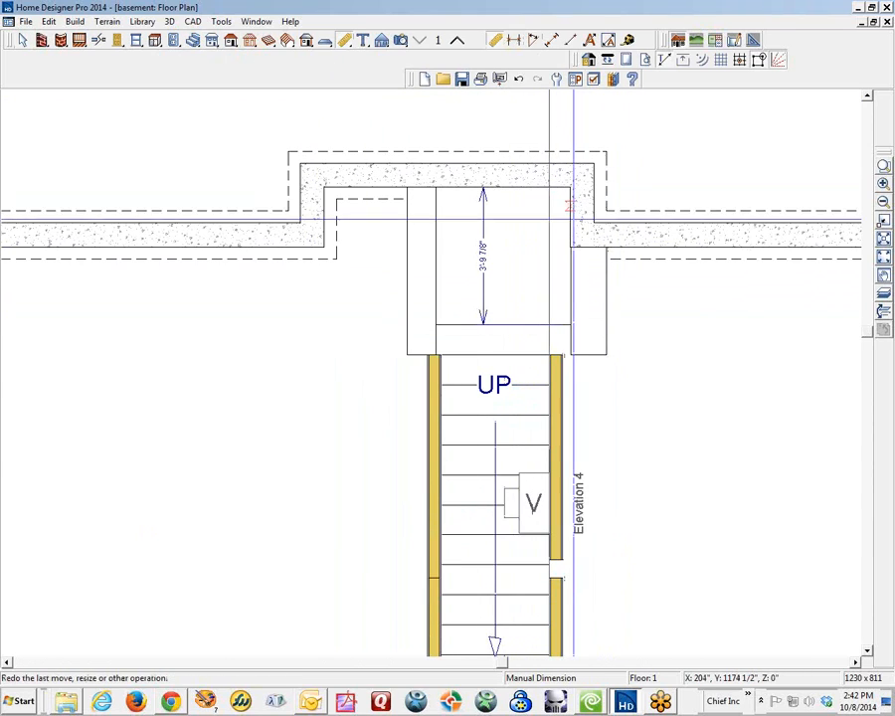
{"action": "left_click_drag", "start_coordinate": [569, 246], "coordinate": [571, 349]}
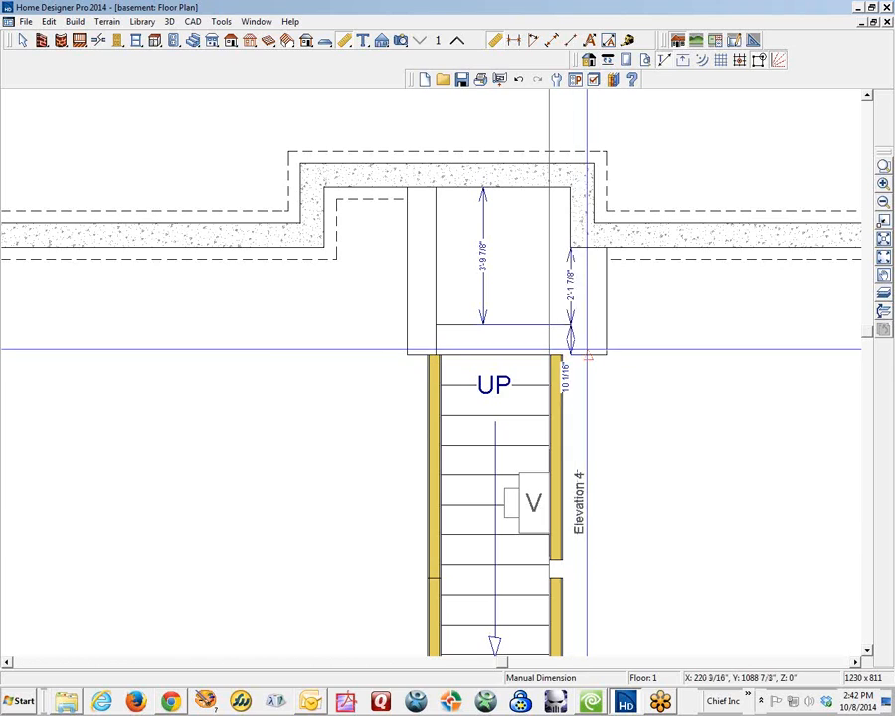
Remove the intermediate point at the landing edge from the right-side dimension, making it one span from wall corner to stairwell wall end.
{"action": "key", "text": "space"}
{"action": "left_click", "coordinate": [571, 301]}
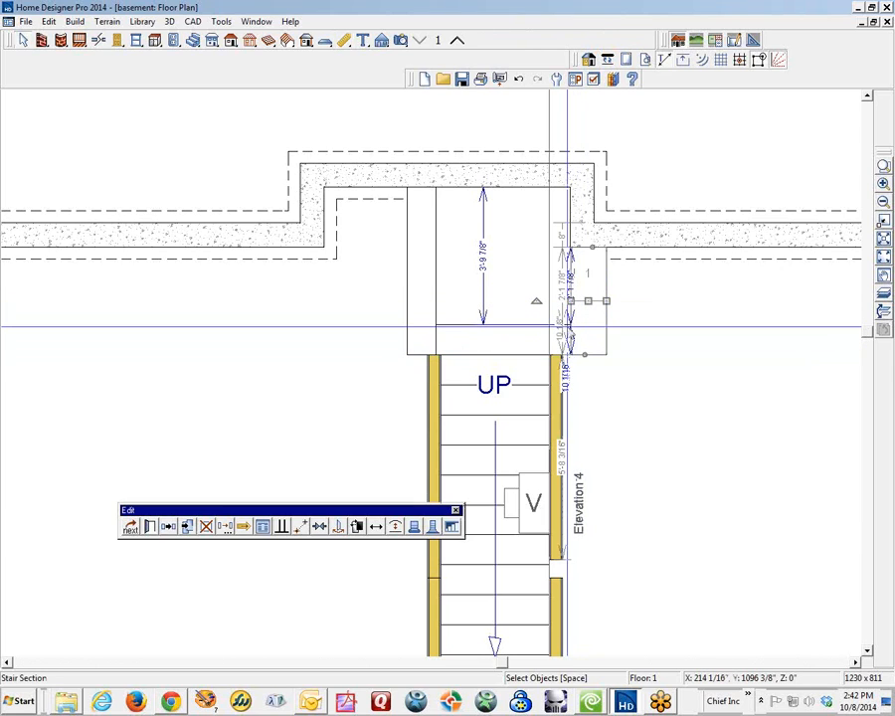
{"action": "scroll", "coordinate": [570, 332], "scroll_direction": "up", "scroll_amount": 3}
{"action": "left_click", "coordinate": [572, 338]}
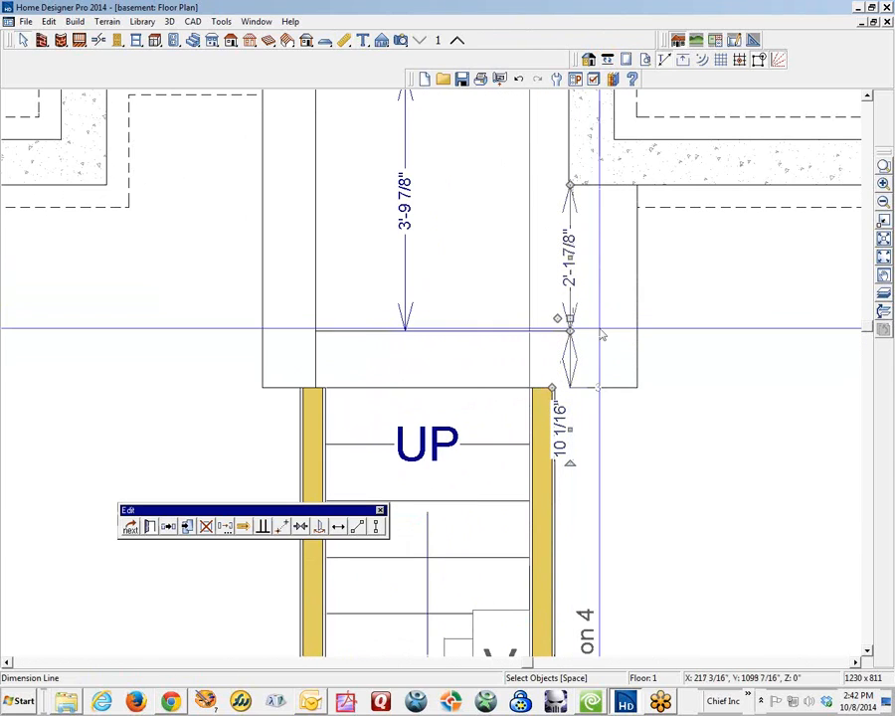
{"action": "left_click_drag", "start_coordinate": [572, 338], "coordinate": [597, 386]}
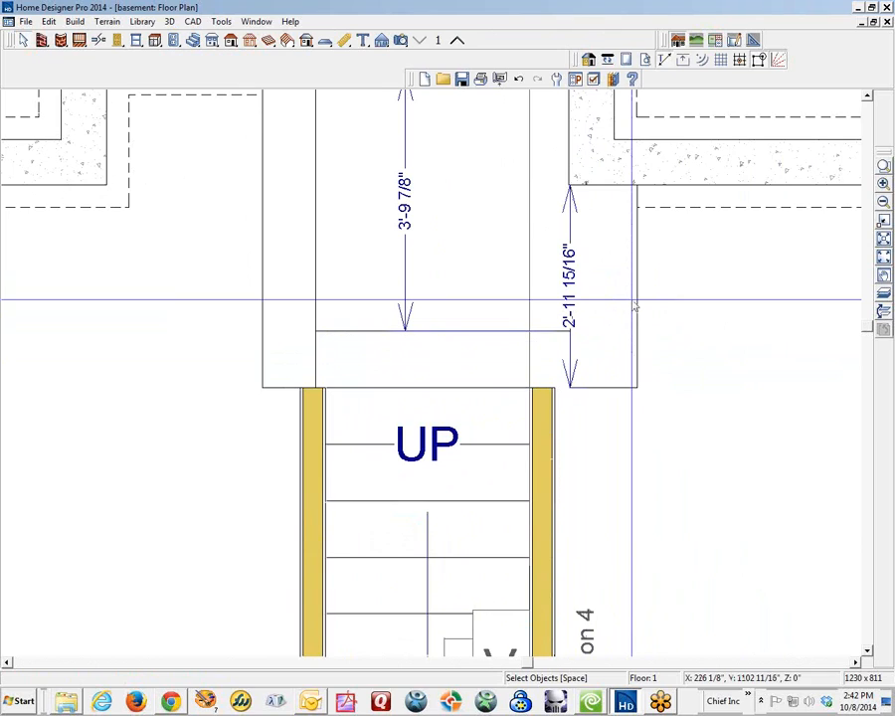
Delete the stair section on the right side of the landing, beside the foundation wall jog.
{"action": "scroll", "coordinate": [634, 308], "scroll_direction": "down", "scroll_amount": 2}
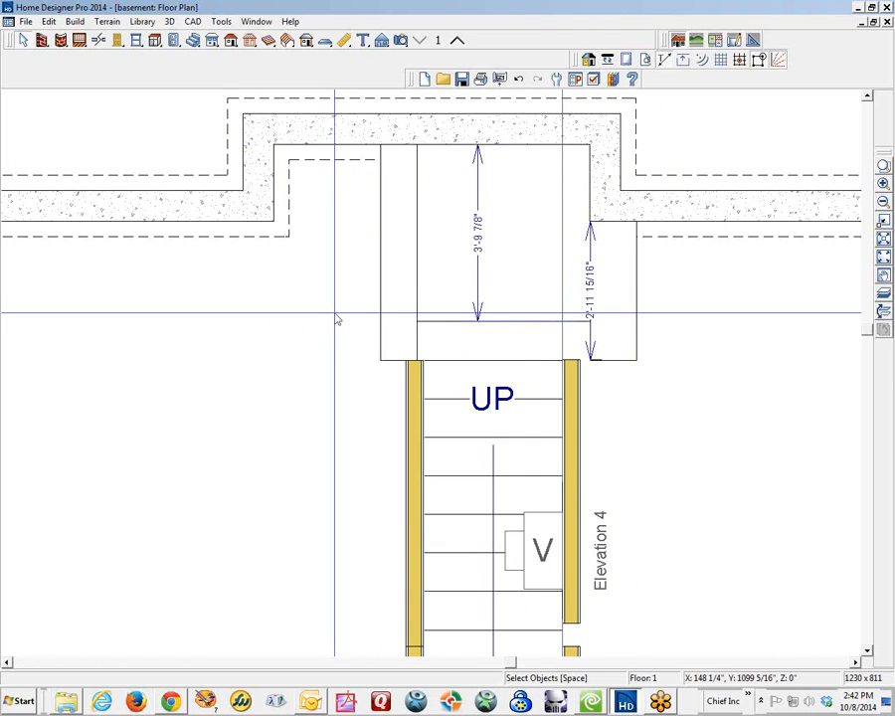
{"action": "left_click", "coordinate": [618, 309]}
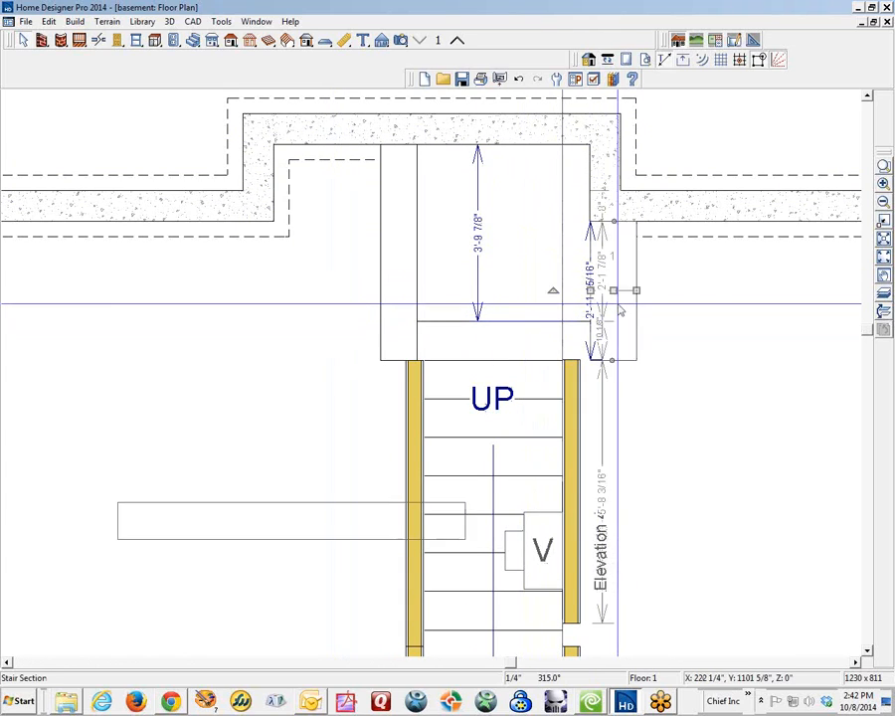
{"action": "left_click", "coordinate": [696, 311]}
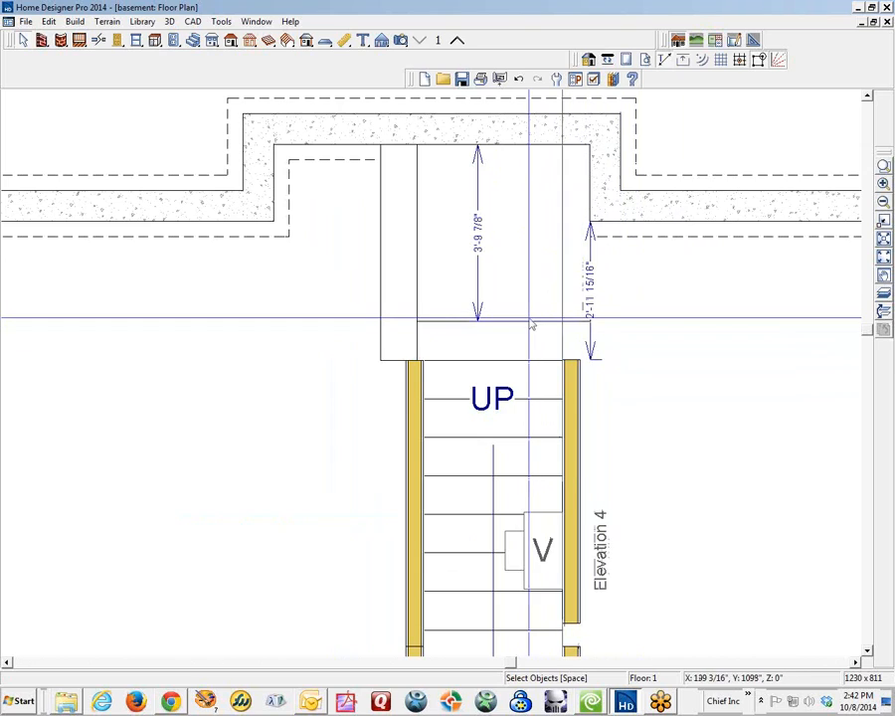
Set the landing's depth to 40 inches, moving its stair-side edge.
{"action": "left_click", "coordinate": [530, 321]}
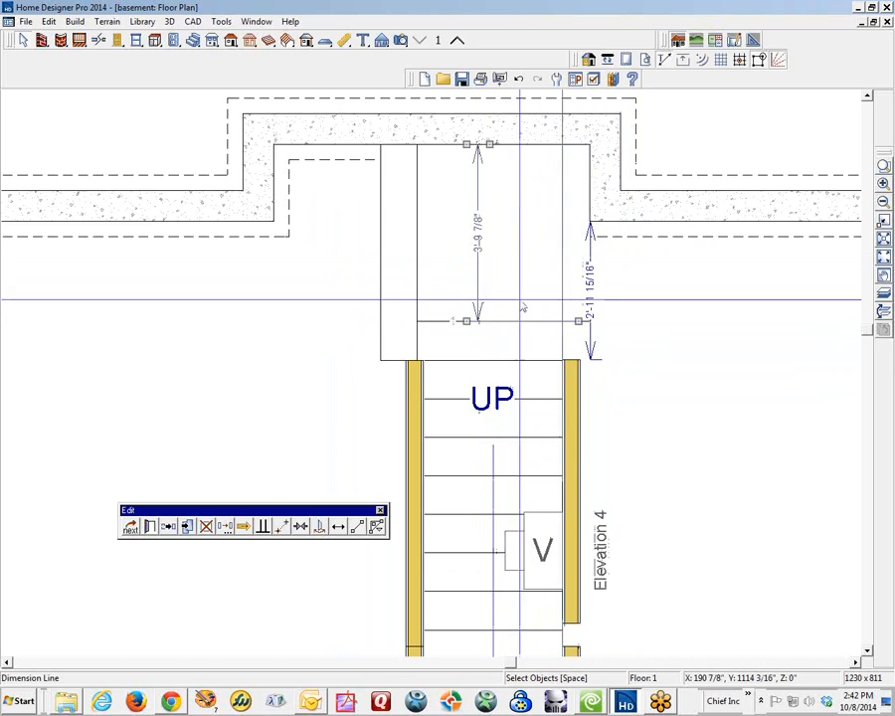
{"action": "left_click", "coordinate": [509, 286]}
{"action": "left_click", "coordinate": [479, 244]}
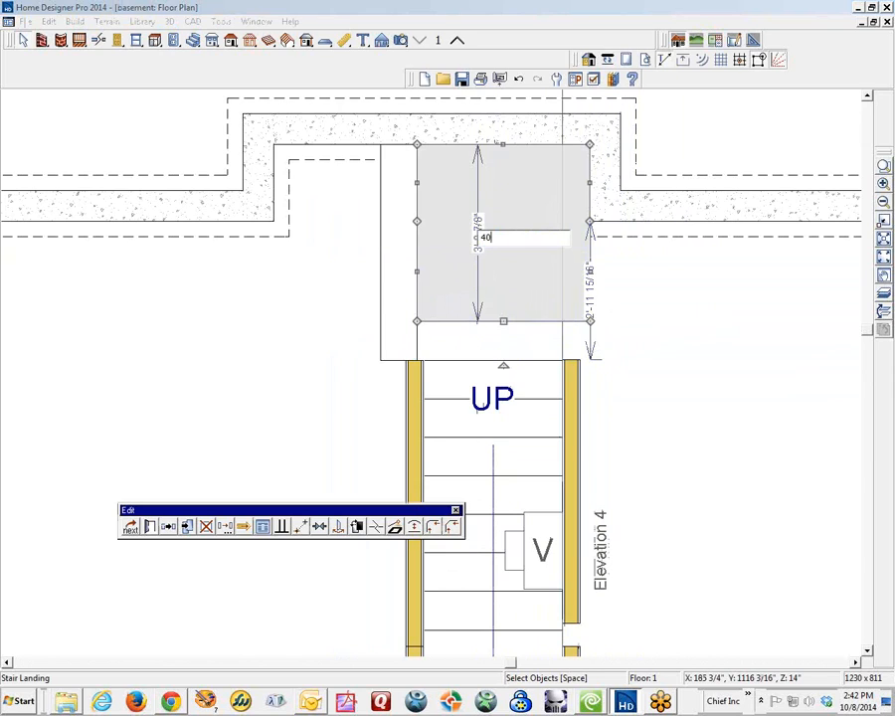
{"action": "key", "text": "Return"}
{"action": "key", "text": "Escape"}
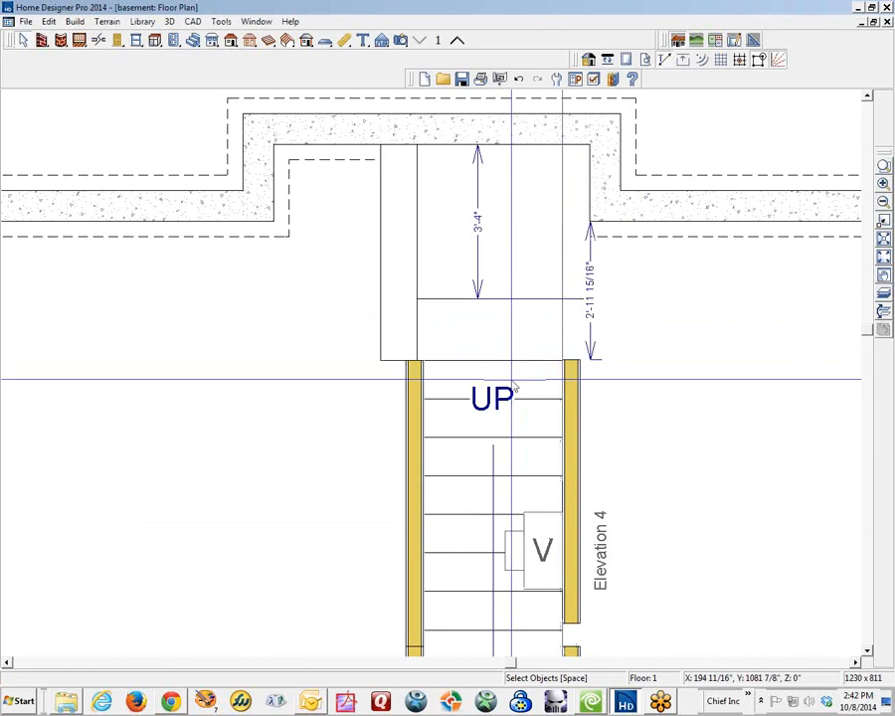
Extend the main stair section's lower end to meet the landing's shortened edge.
{"action": "left_click", "coordinate": [514, 380]}
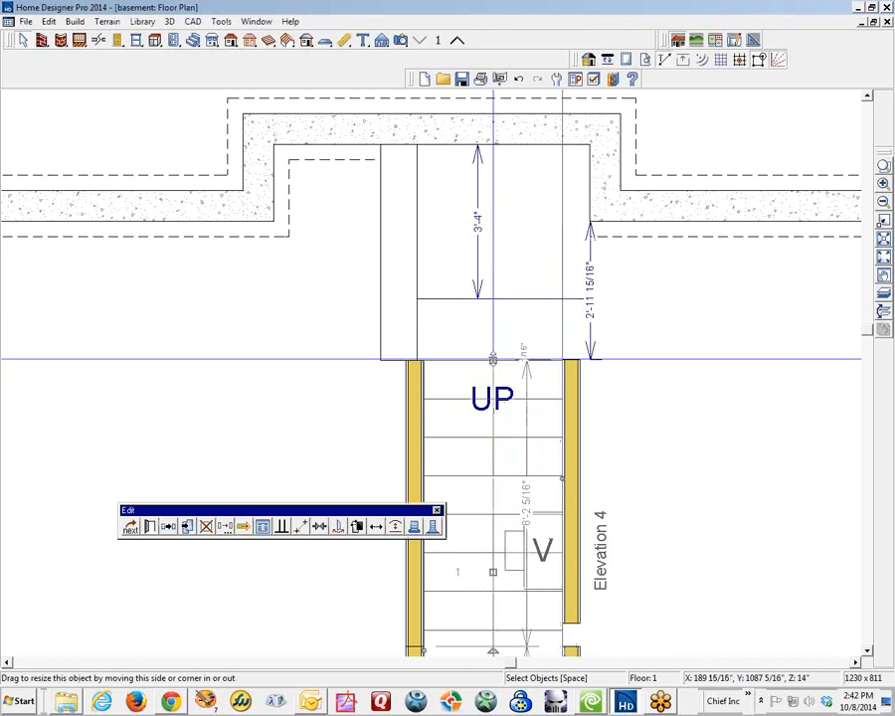
{"action": "left_click_drag", "start_coordinate": [492, 359], "coordinate": [492, 298]}
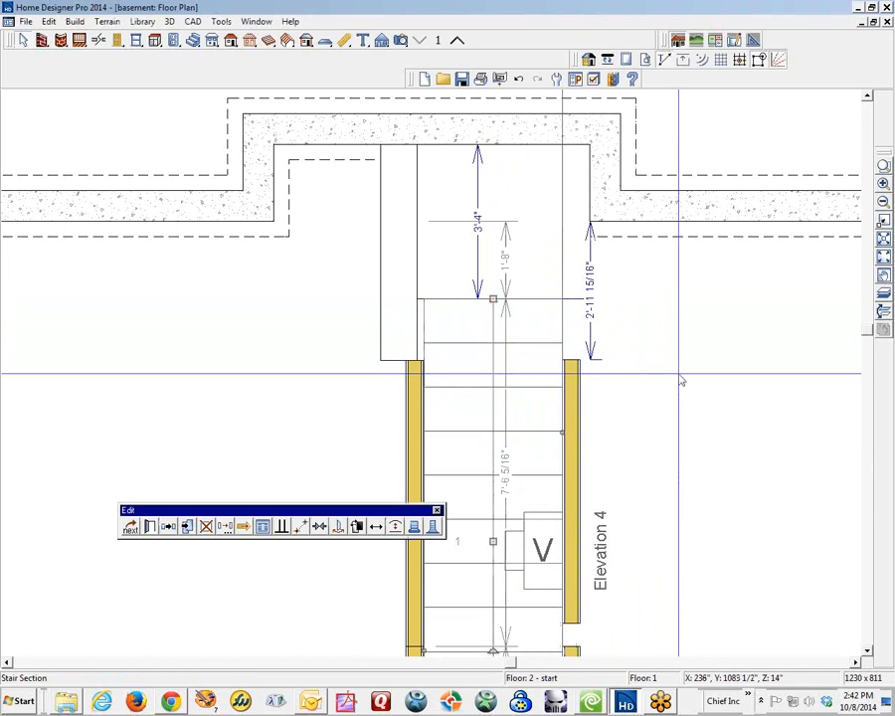
{"action": "key", "text": "Escape"}
{"action": "scroll", "coordinate": [482, 301], "scroll_direction": "up", "scroll_amount": 1}
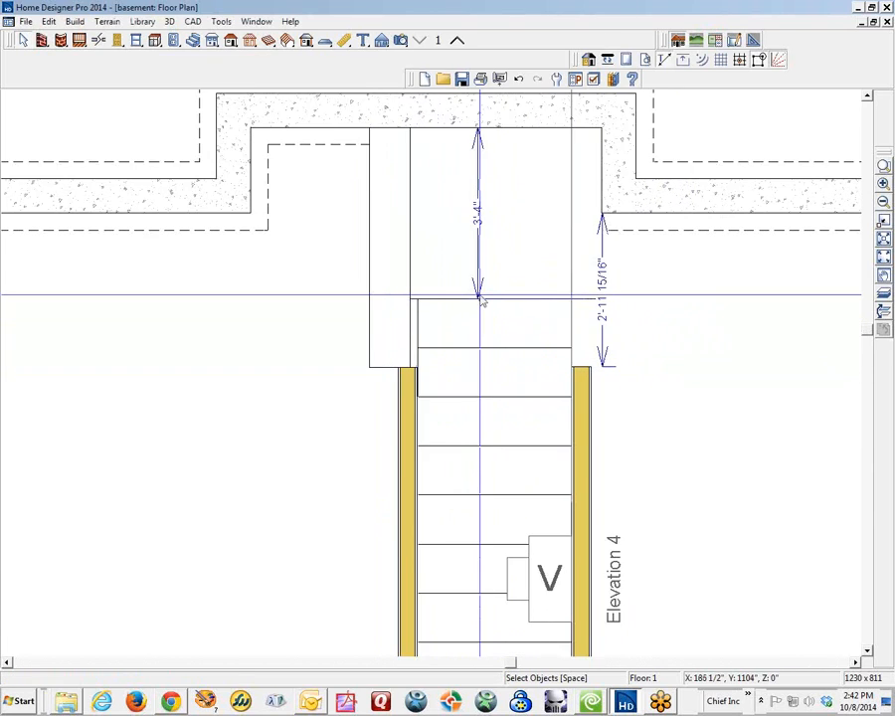
Shorten the stair section on the landing's left side to 3'-4", flush with the landing's stair-side edge.
{"action": "scroll", "coordinate": [482, 302], "scroll_direction": "up", "scroll_amount": 1}
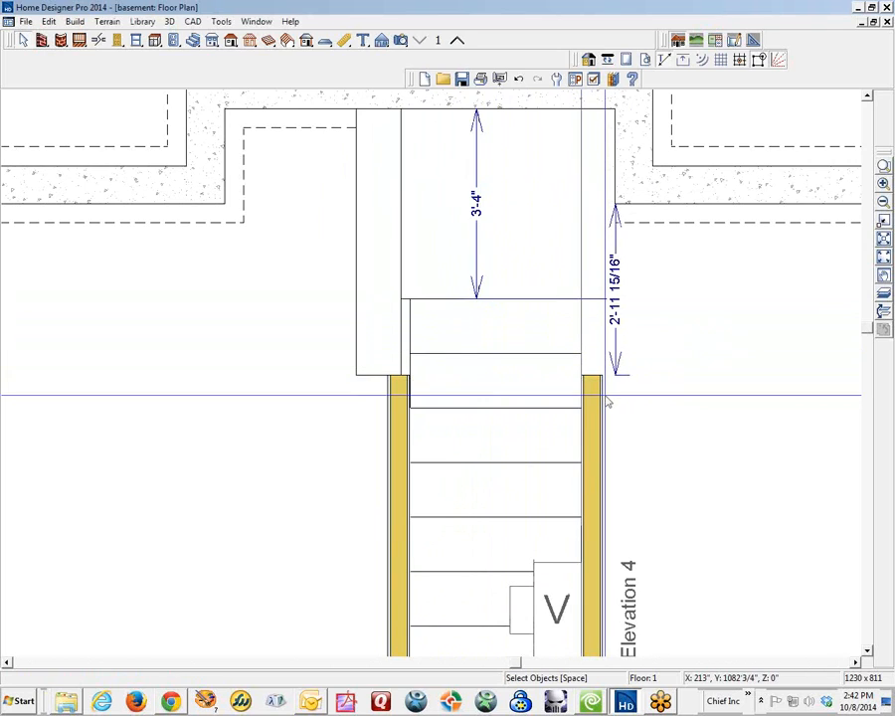
{"action": "left_click", "coordinate": [382, 376]}
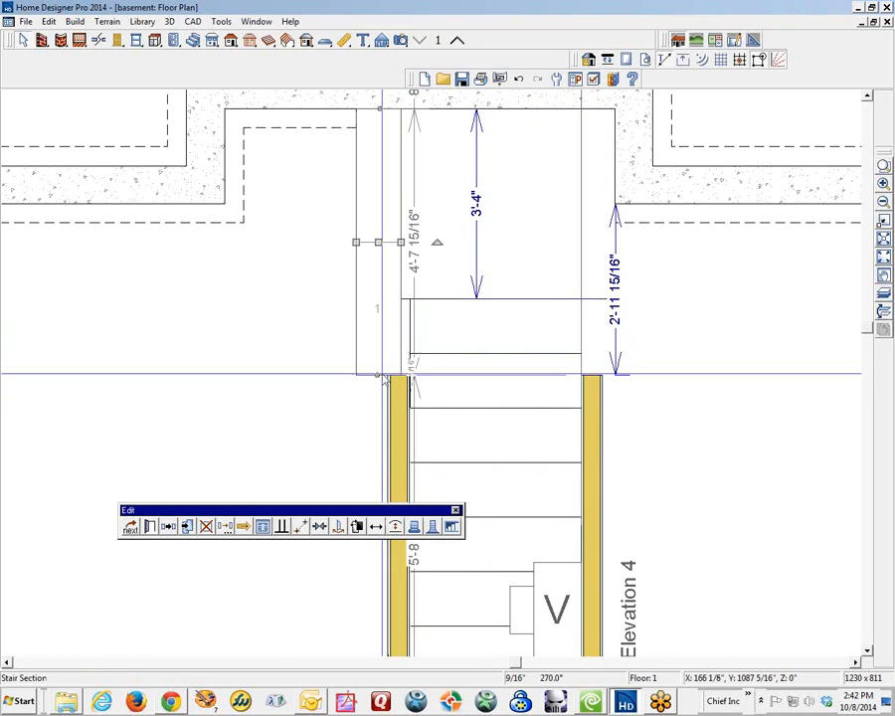
{"action": "left_click_drag", "start_coordinate": [378, 374], "coordinate": [378, 298]}
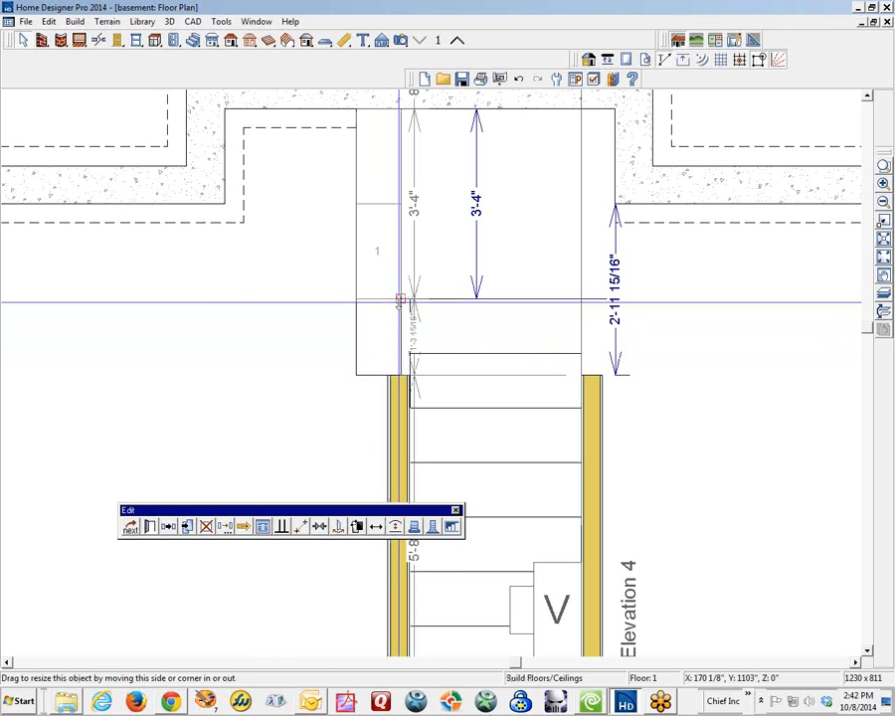
Extend the railings on both sides of the main stairs to the landing's stair-side edge.
{"action": "left_click", "coordinate": [403, 382]}
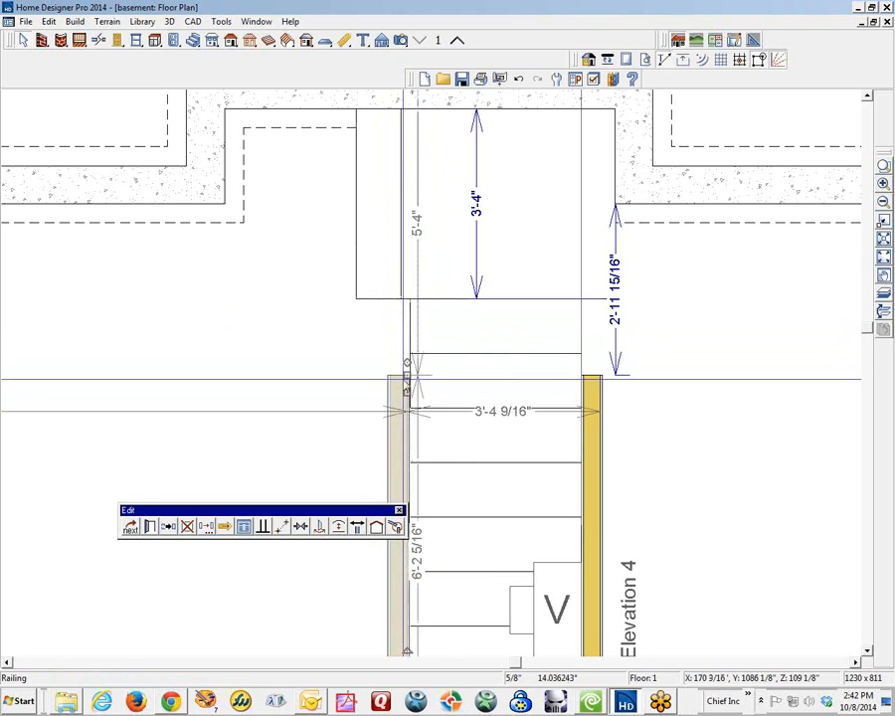
{"action": "left_click_drag", "start_coordinate": [407, 377], "coordinate": [406, 296]}
{"action": "left_click", "coordinate": [602, 396]}
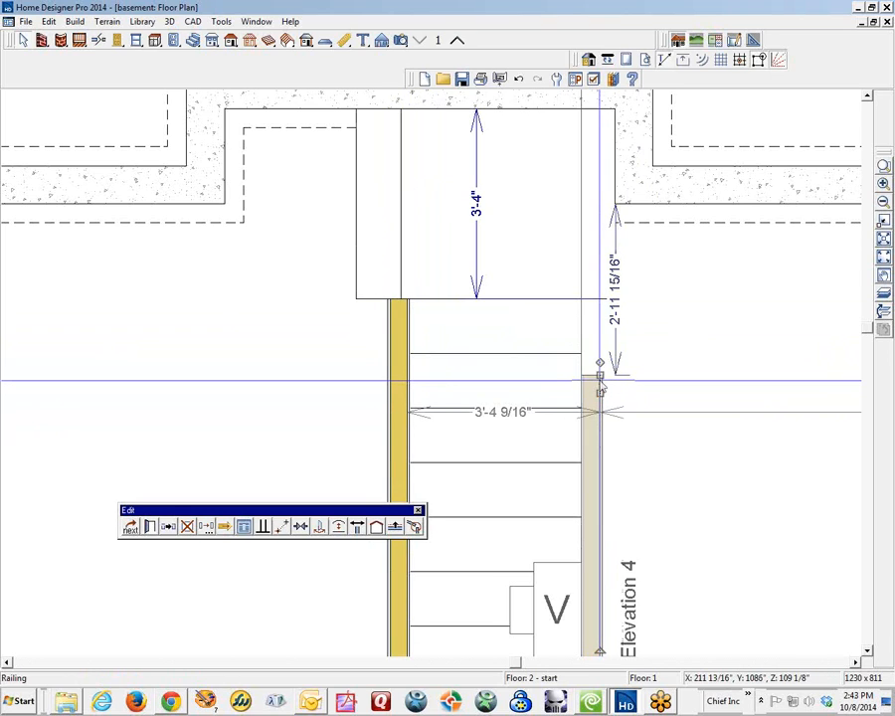
{"action": "left_click_drag", "start_coordinate": [600, 368], "coordinate": [603, 298]}
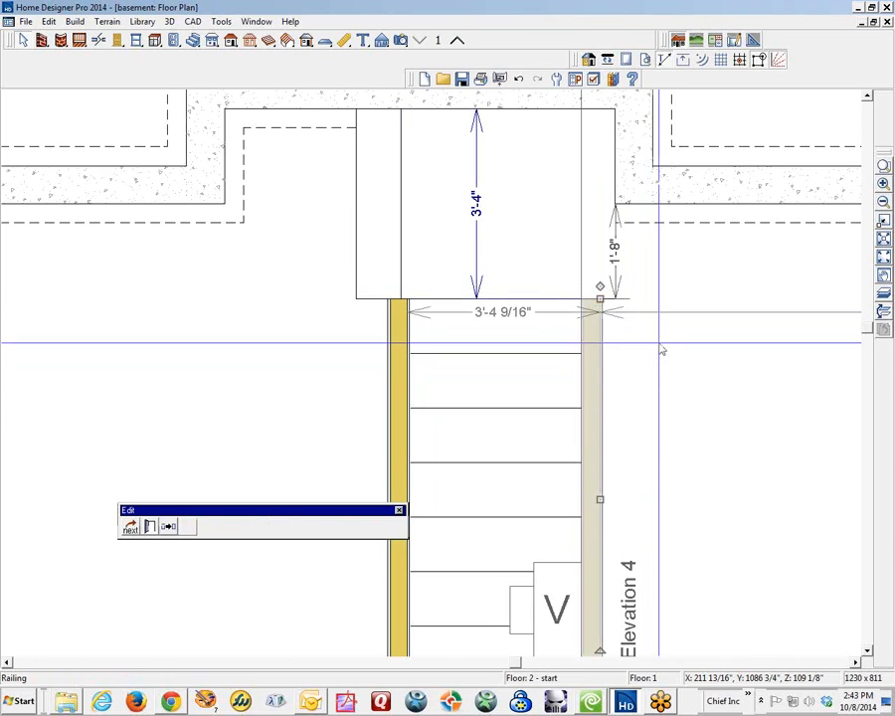
Delete the two separate wall segments flanking the upper part of the stairs and the upper landing.
{"action": "scroll", "coordinate": [646, 364], "scroll_direction": "down", "scroll_amount": 5}
{"action": "key", "text": "Escape"}
{"action": "scroll", "coordinate": [635, 517], "scroll_direction": "up", "scroll_amount": 3}
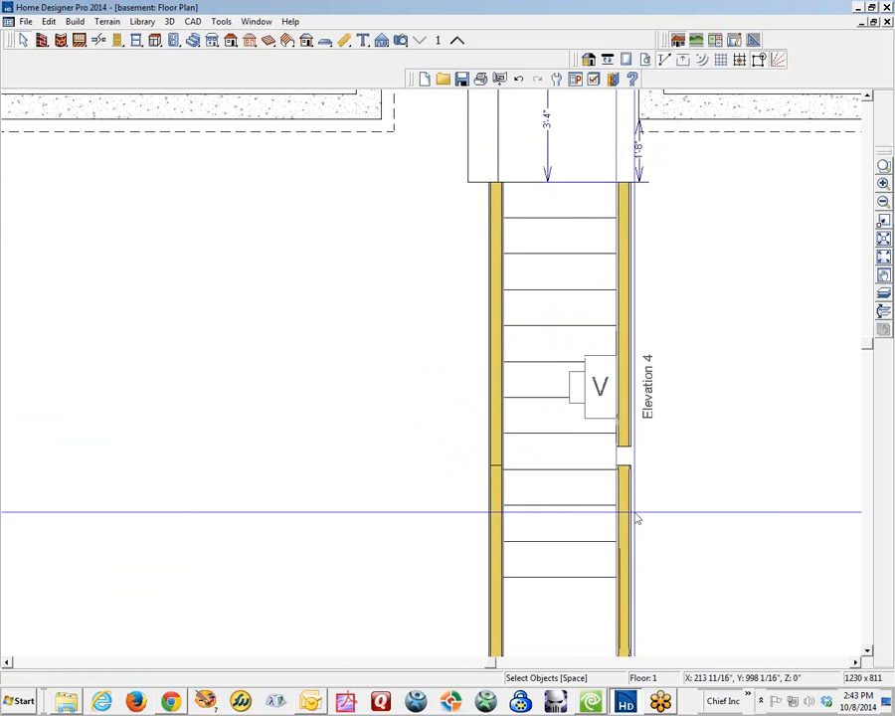
{"action": "scroll", "coordinate": [637, 515], "scroll_direction": "down", "scroll_amount": 2}
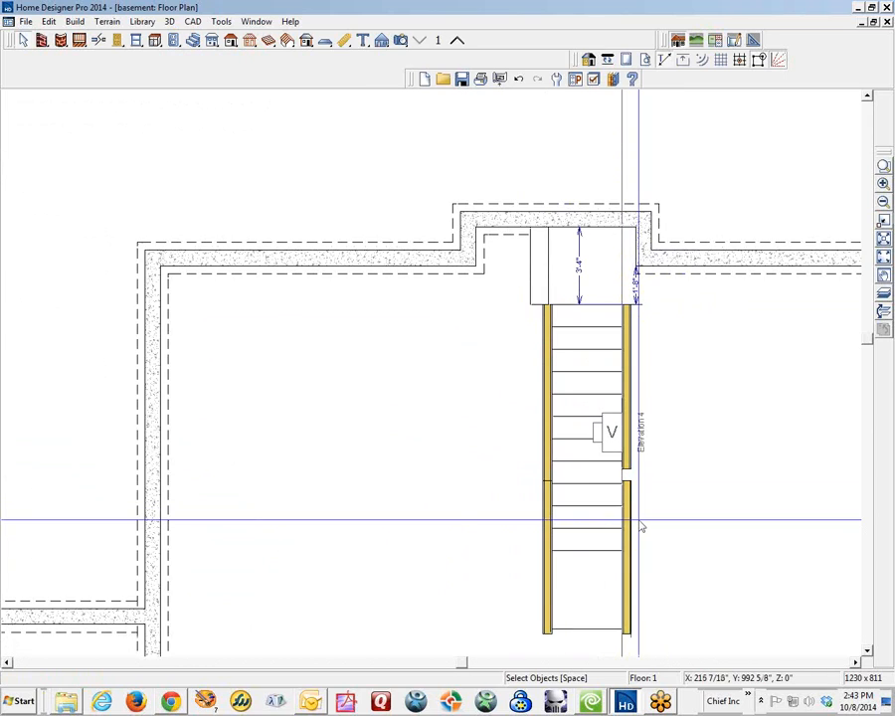
{"action": "left_click", "coordinate": [634, 497]}
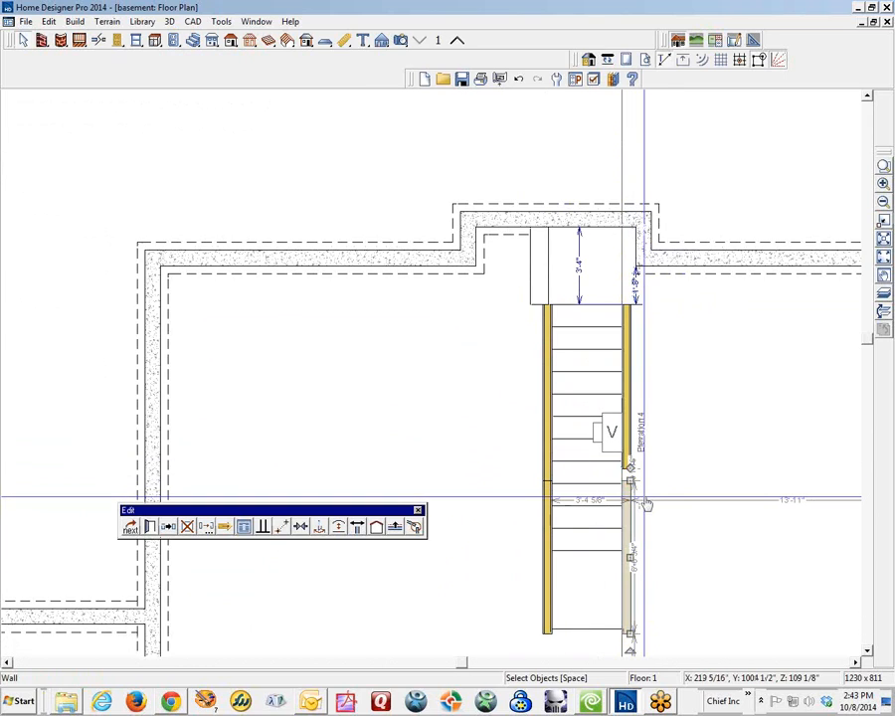
{"action": "key", "text": "Delete"}
{"action": "left_click", "coordinate": [546, 526]}
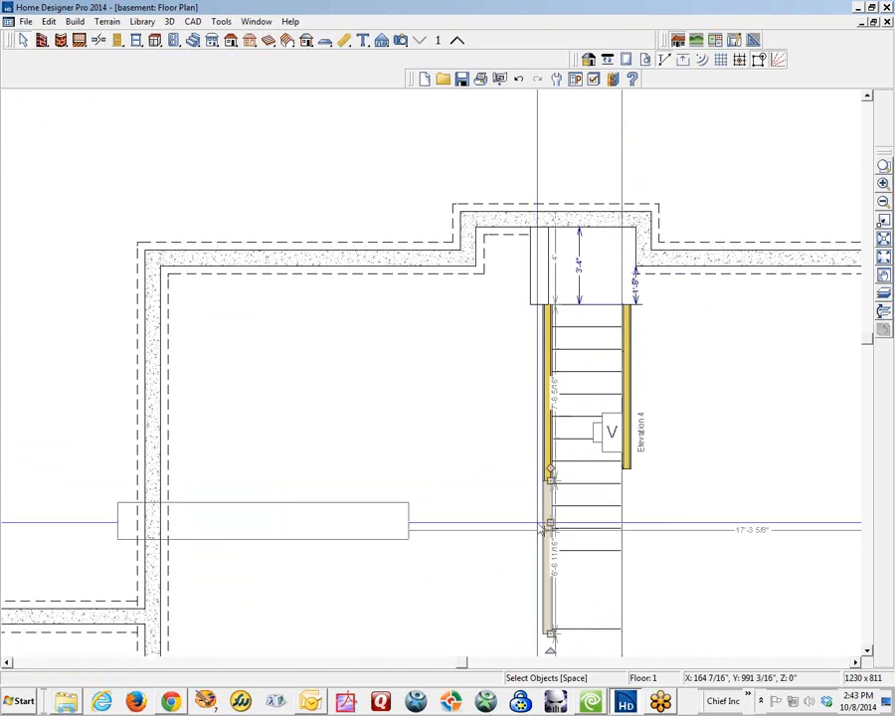
{"action": "key", "text": "Delete"}
Extend both stair railings to the upper landing's edge, each about 10'-5 13/16" long, and switch to the Elevation 4 cross section.
{"action": "left_click", "coordinate": [625, 464]}
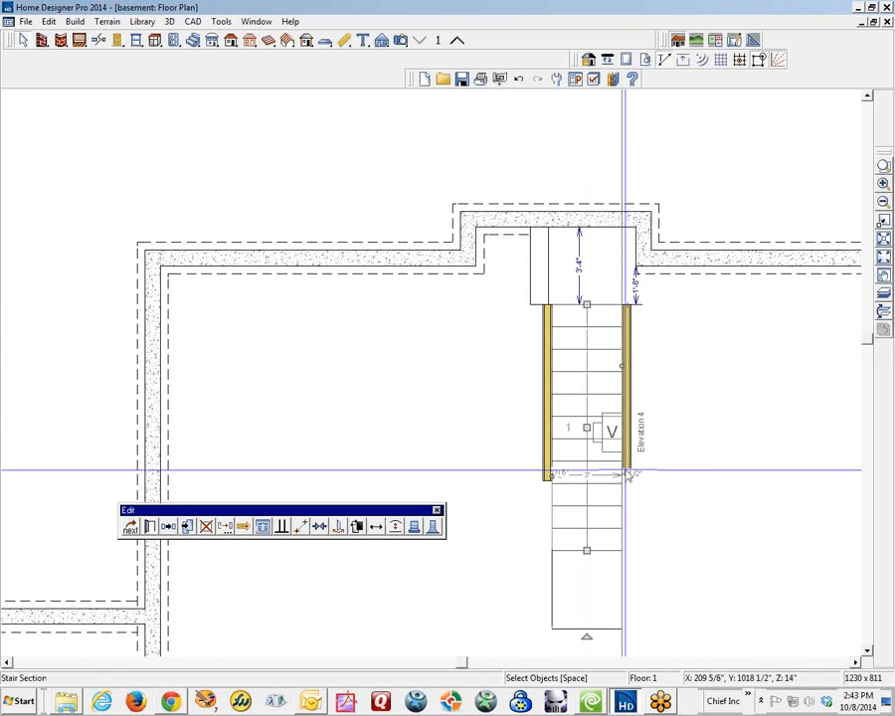
{"action": "left_click", "coordinate": [627, 464]}
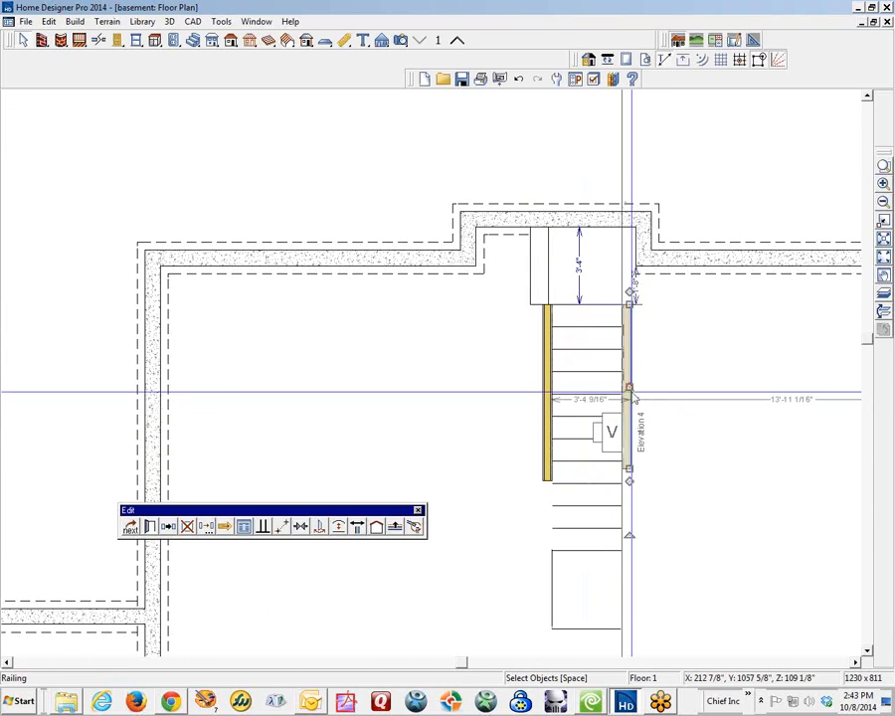
{"action": "left_click", "coordinate": [625, 463]}
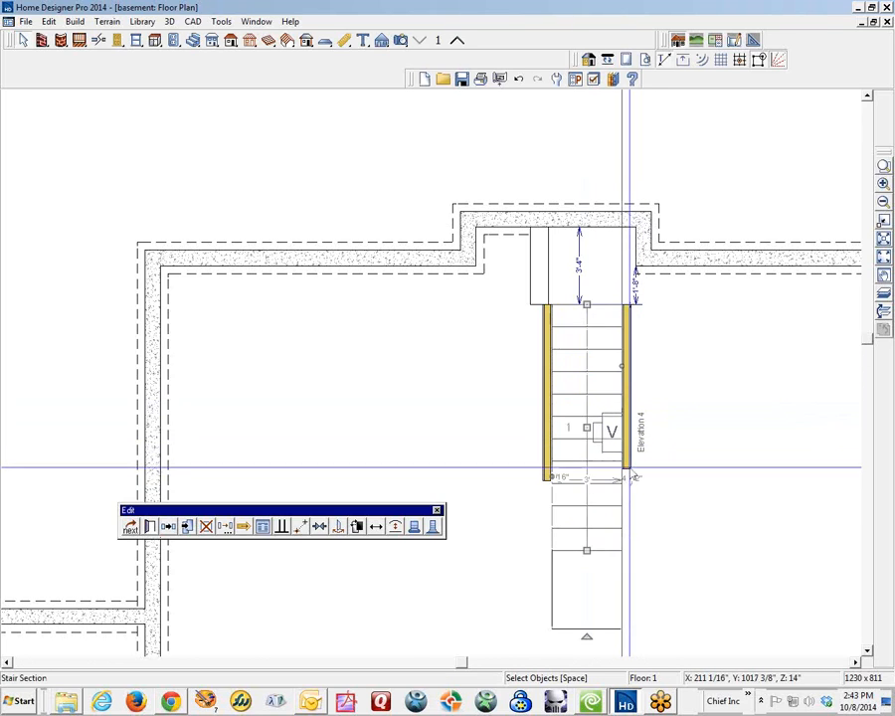
{"action": "left_click", "coordinate": [631, 406]}
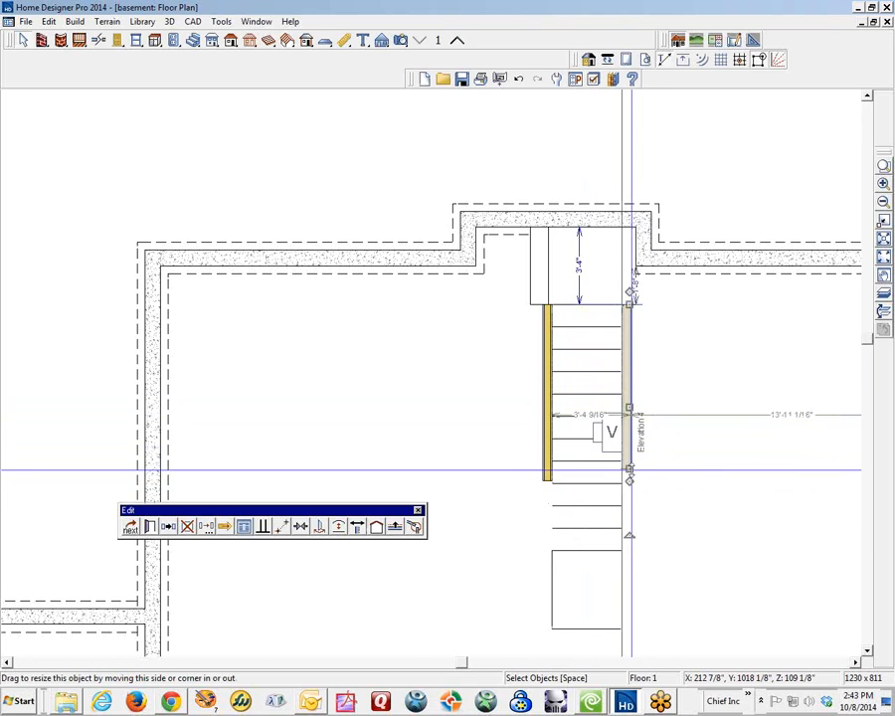
{"action": "left_click_drag", "start_coordinate": [632, 469], "coordinate": [633, 548]}
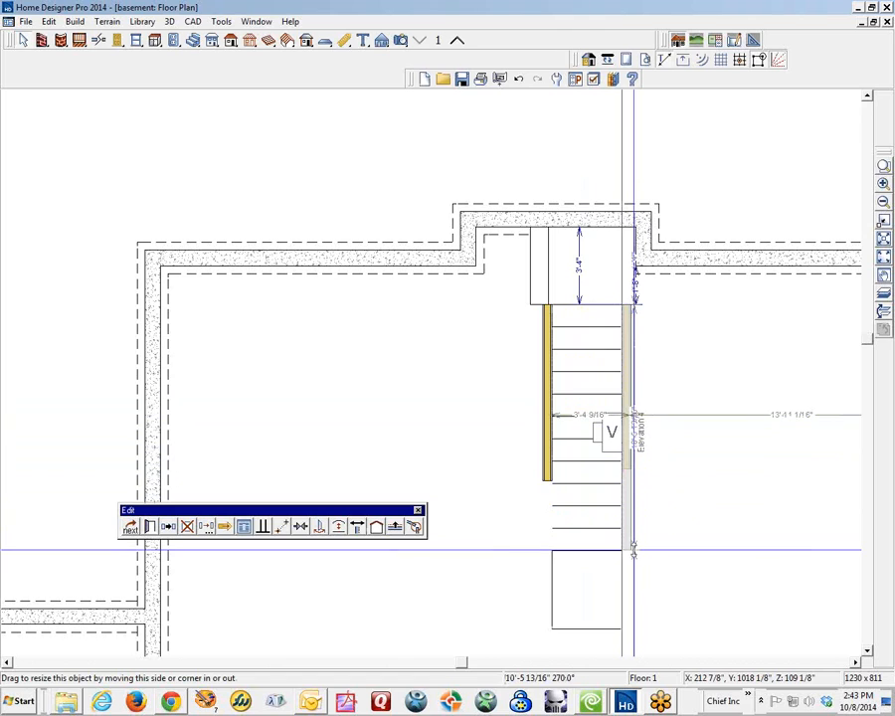
{"action": "left_click", "coordinate": [546, 442]}
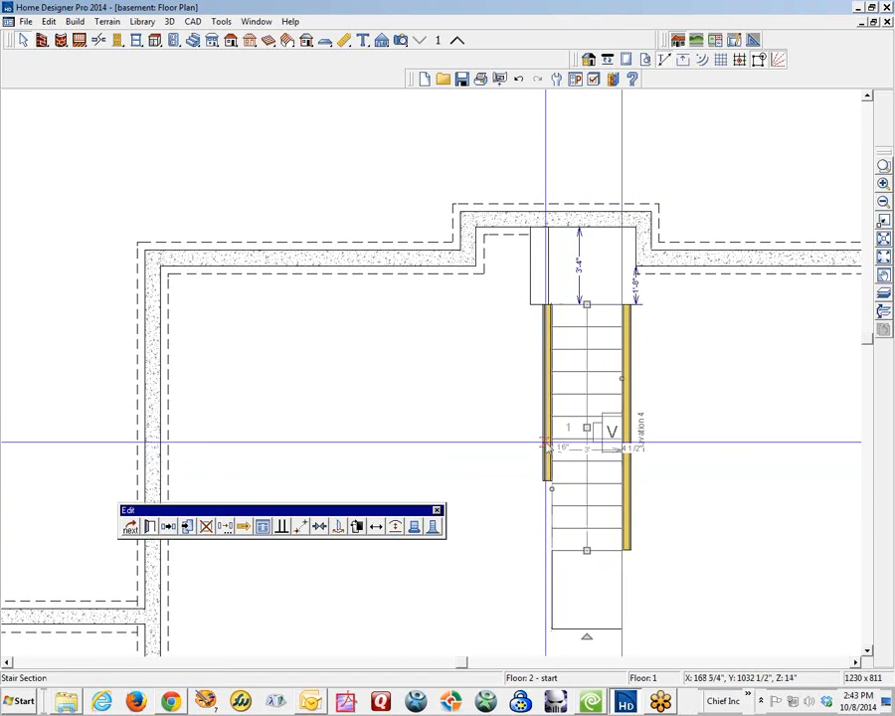
{"action": "left_click", "coordinate": [546, 445]}
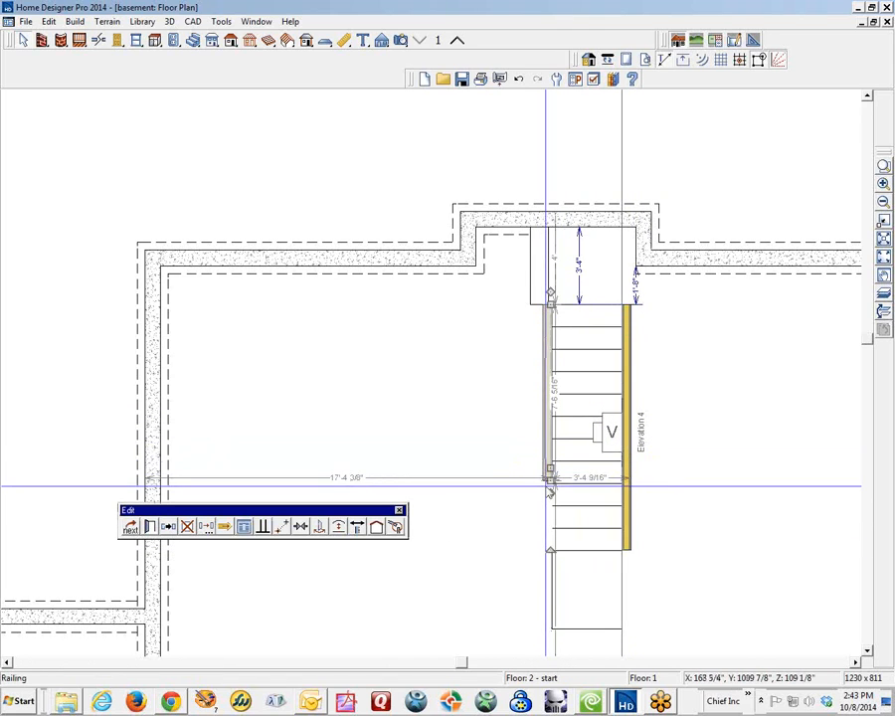
{"action": "left_click_drag", "start_coordinate": [550, 488], "coordinate": [553, 549]}
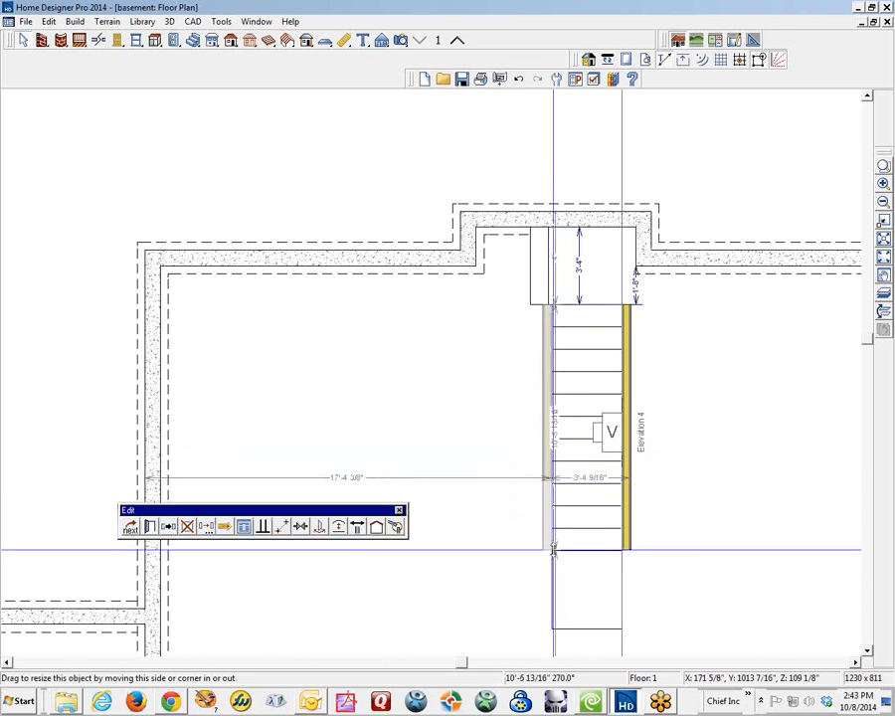
{"action": "key", "text": "ctrl+Tab"}
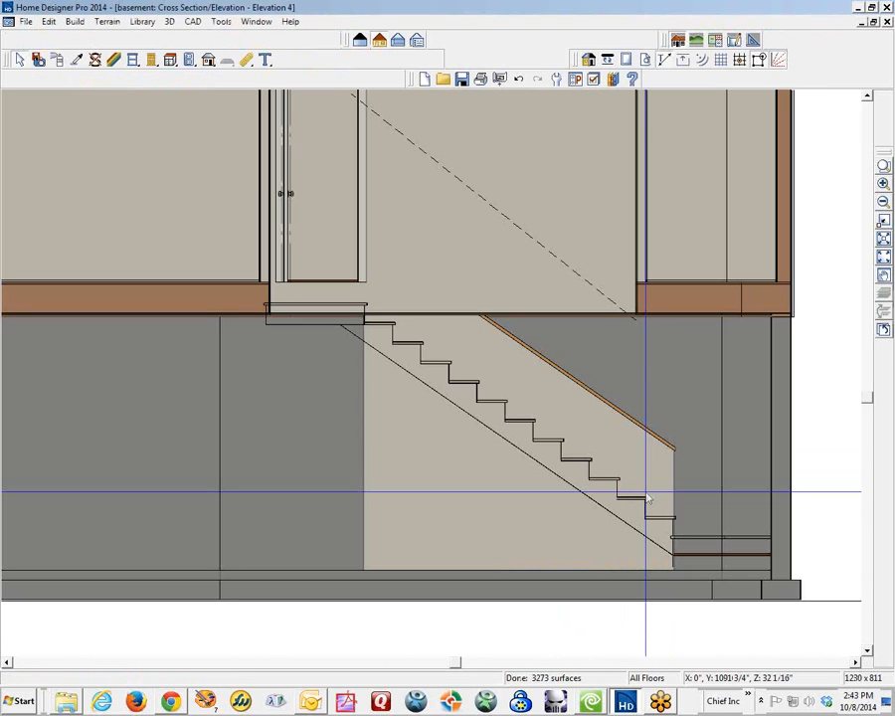
Reposition and stretch the dashed headroom line so it runs along the stair nosings and past both ends of the flight.
{"action": "left_click", "coordinate": [528, 235]}
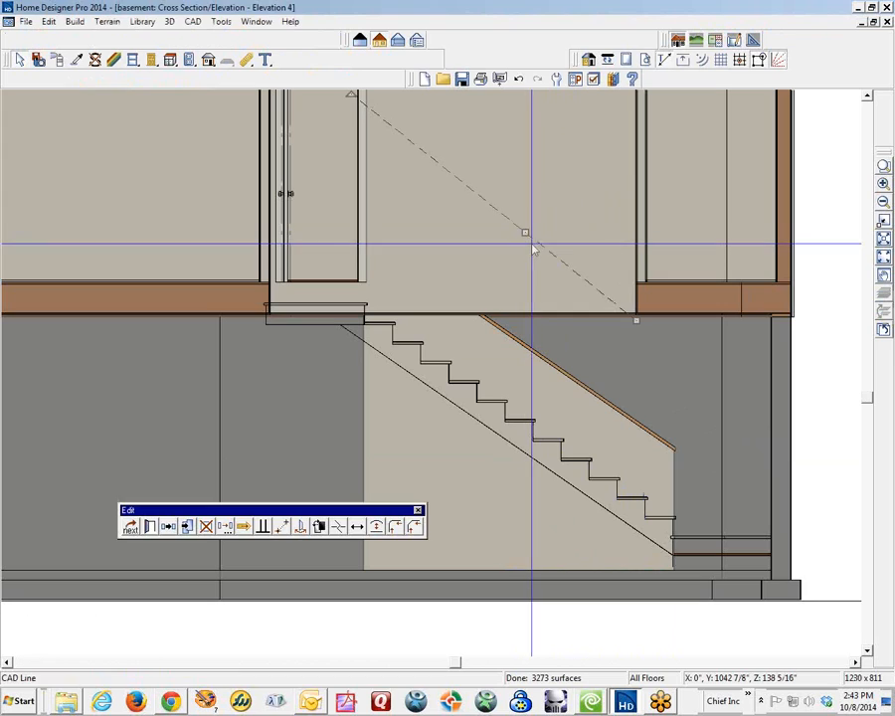
{"action": "left_click_drag", "start_coordinate": [523, 234], "coordinate": [577, 402]}
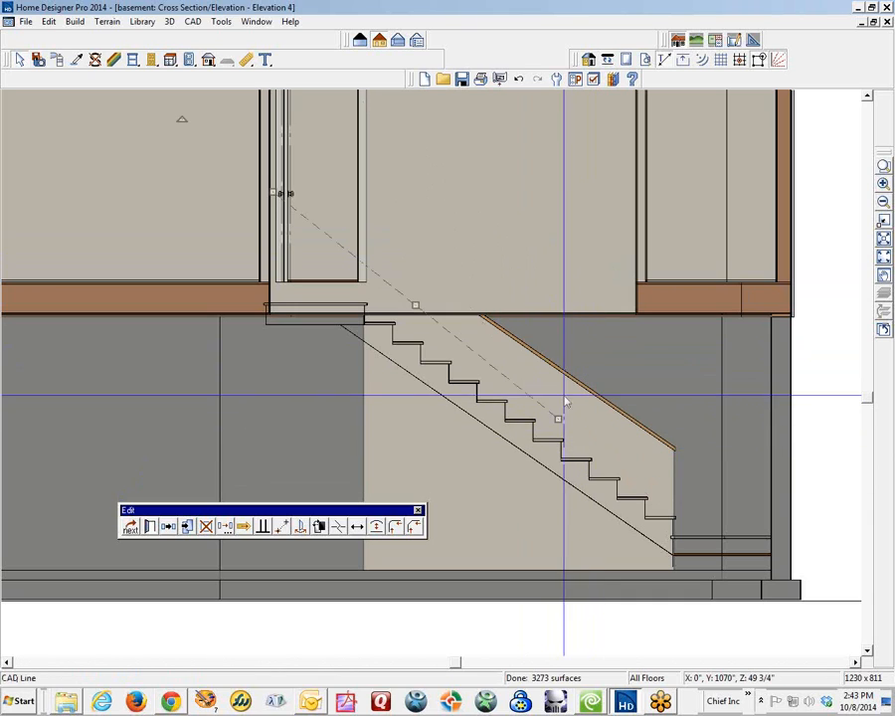
{"action": "left_click_drag", "start_coordinate": [415, 305], "coordinate": [538, 408]}
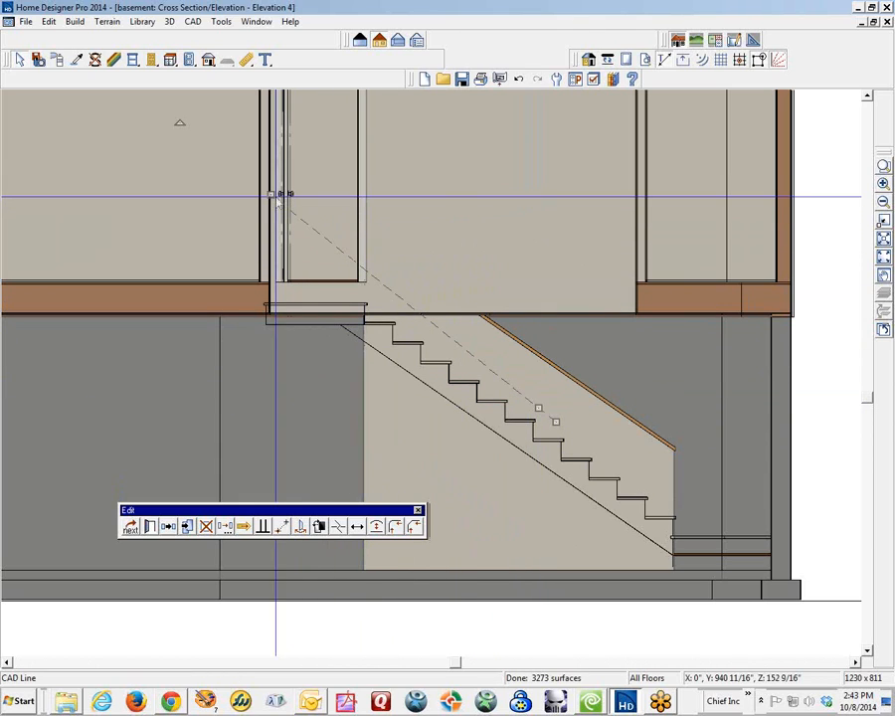
{"action": "left_click_drag", "start_coordinate": [276, 200], "coordinate": [261, 247]}
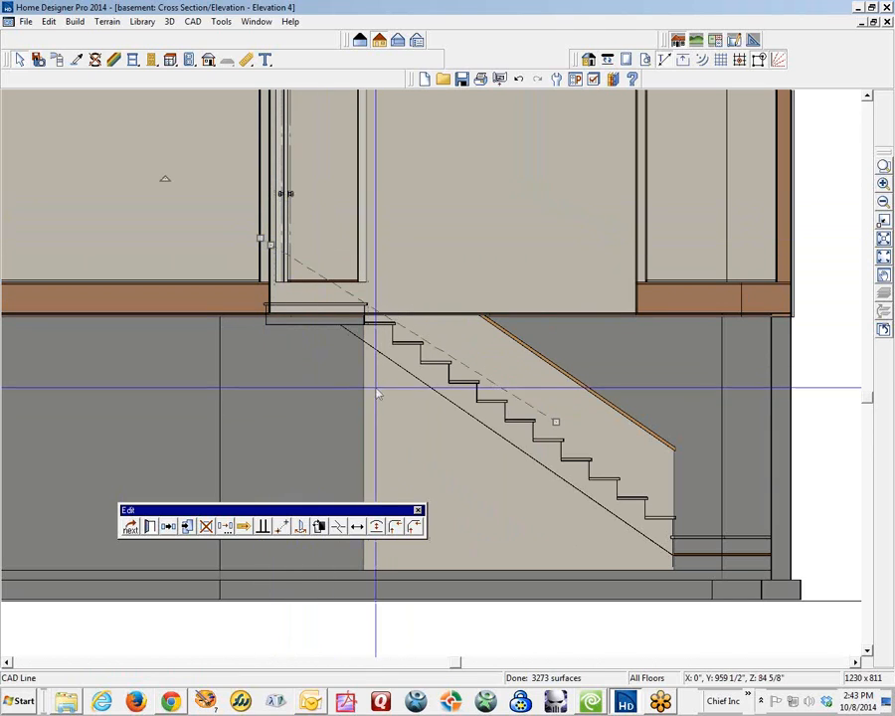
{"action": "left_click_drag", "start_coordinate": [559, 426], "coordinate": [691, 525]}
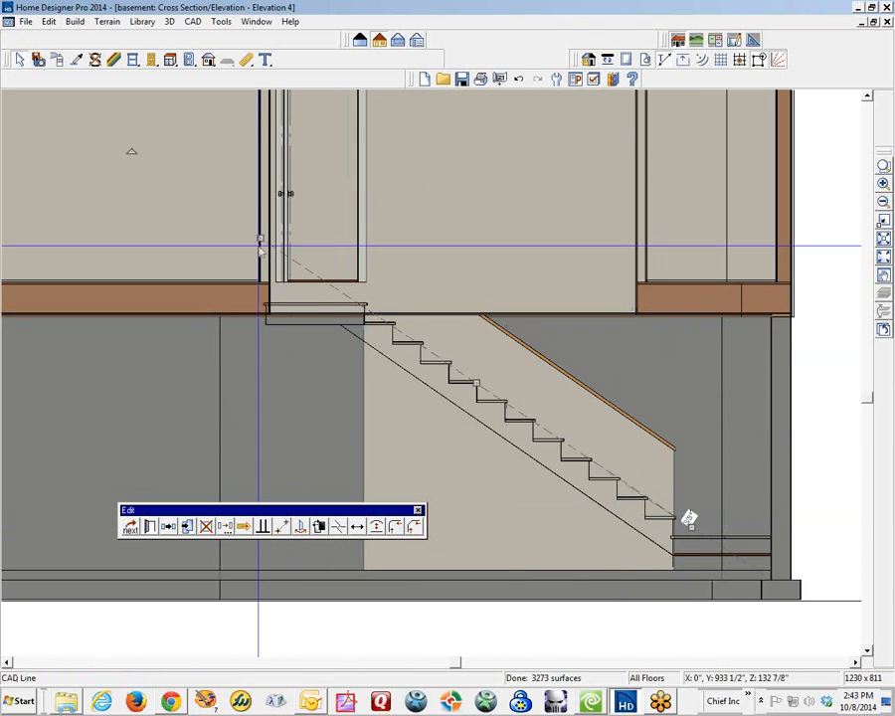
{"action": "left_click_drag", "start_coordinate": [262, 236], "coordinate": [280, 244]}
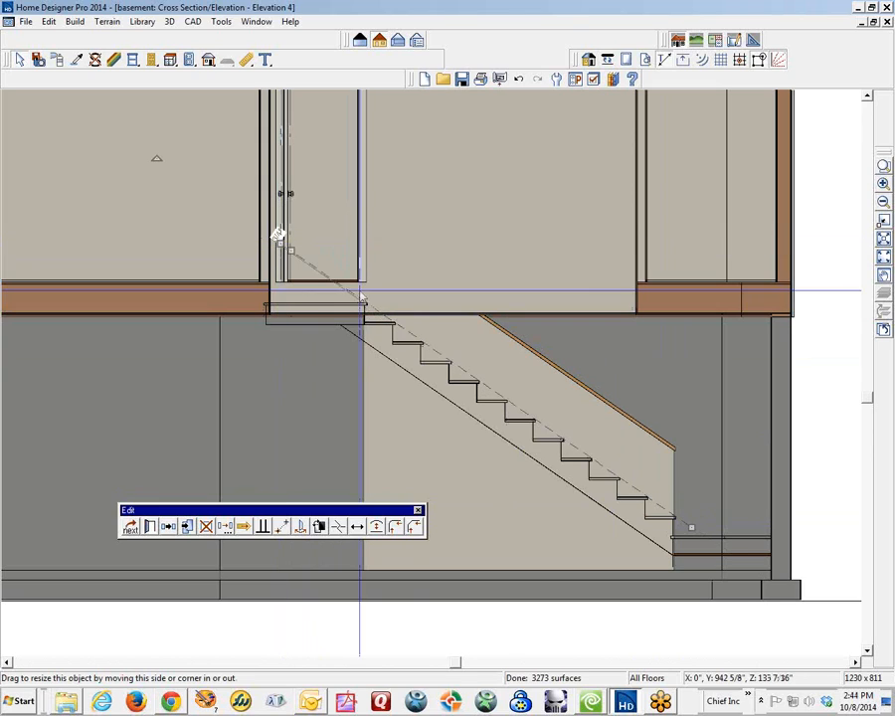
Move the dashed line straight up from the nosings with Transform/Replicate to mark the required headroom above the stairs.
{"action": "left_click", "coordinate": [226, 527]}
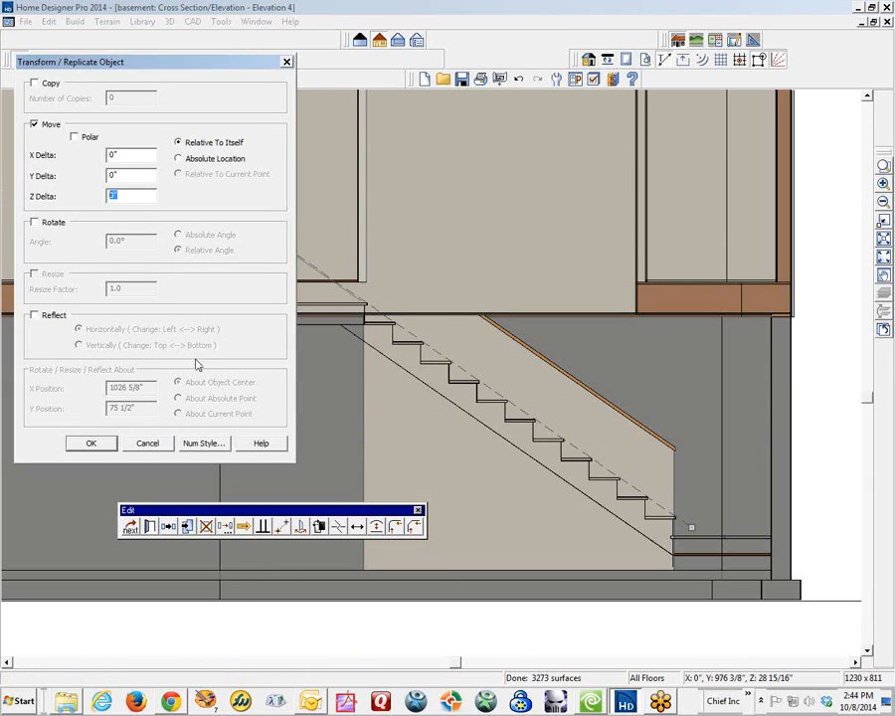
{"action": "left_click", "coordinate": [97, 443]}
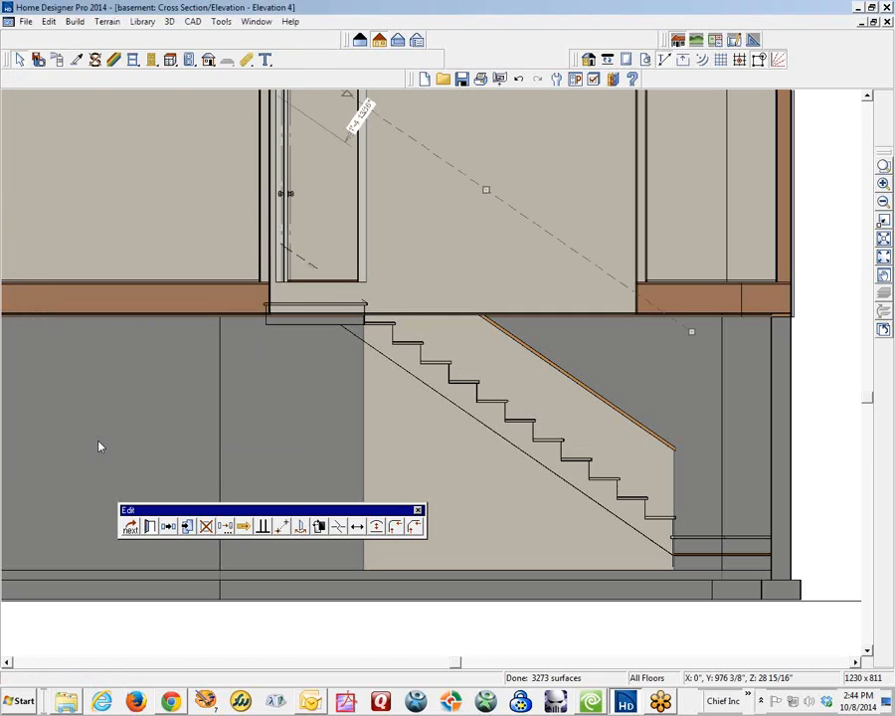
{"action": "key", "text": "space"}
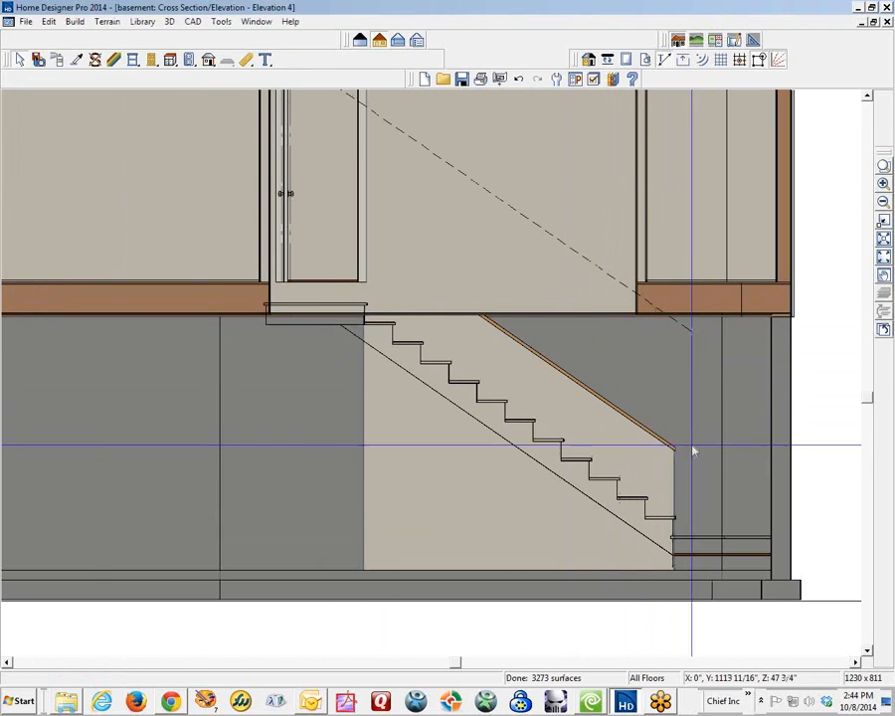
On floor 2, display the reference floor and move the stairwell's end wall outward to line up with the lower landing's stair-side edge.
{"action": "key", "text": "ctrl+Tab"}
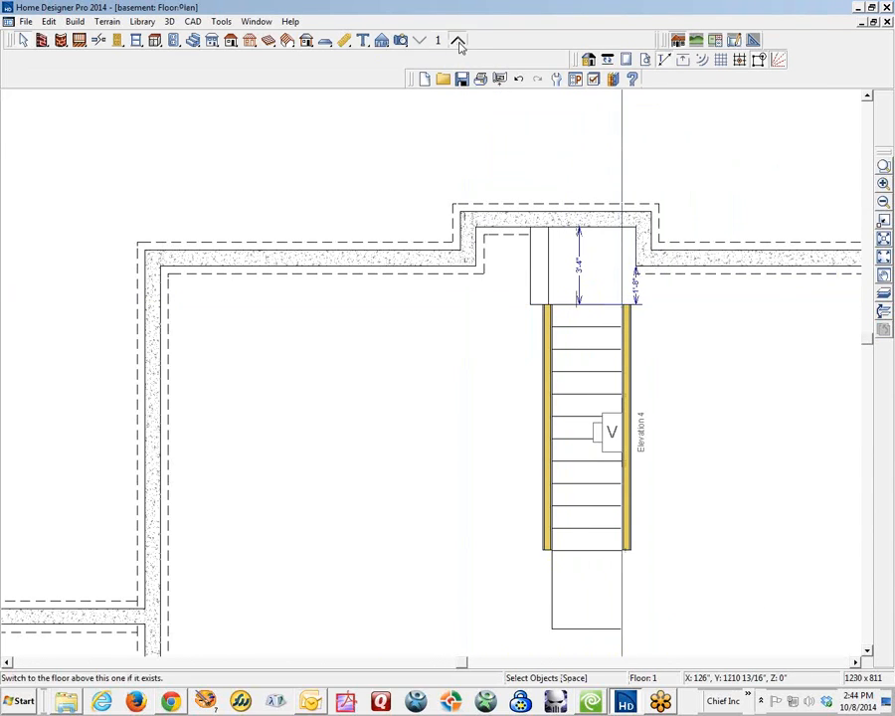
{"action": "left_click", "coordinate": [458, 41]}
{"action": "left_click", "coordinate": [608, 328]}
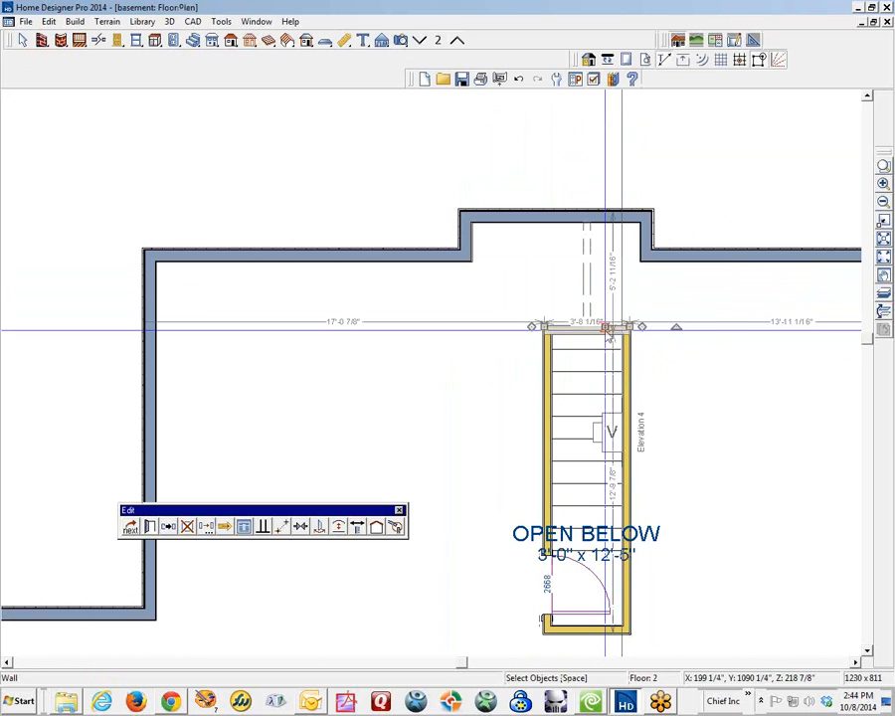
{"action": "left_click", "coordinate": [884, 295]}
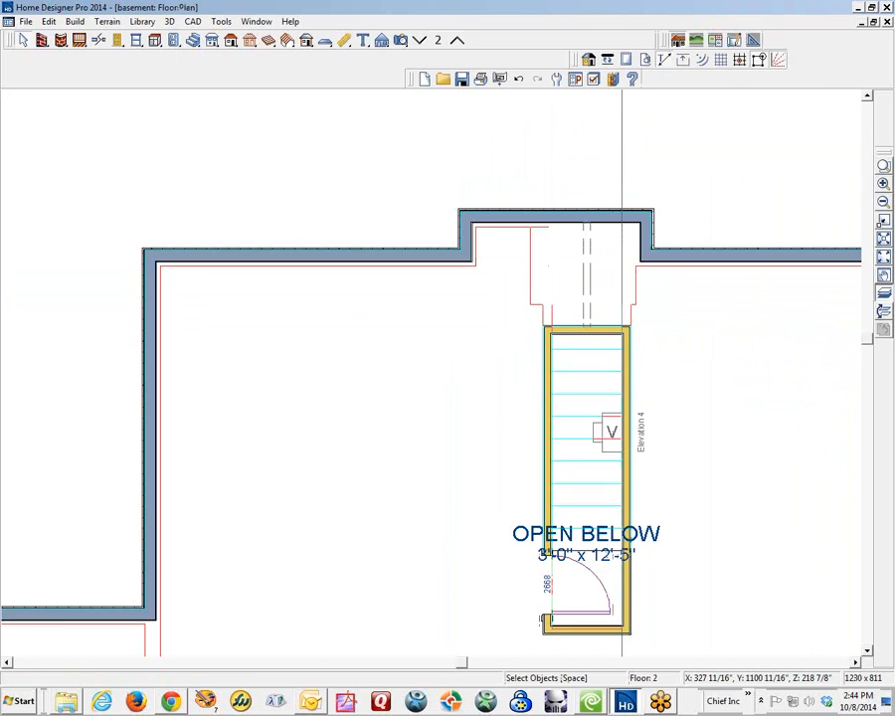
{"action": "left_click", "coordinate": [594, 329]}
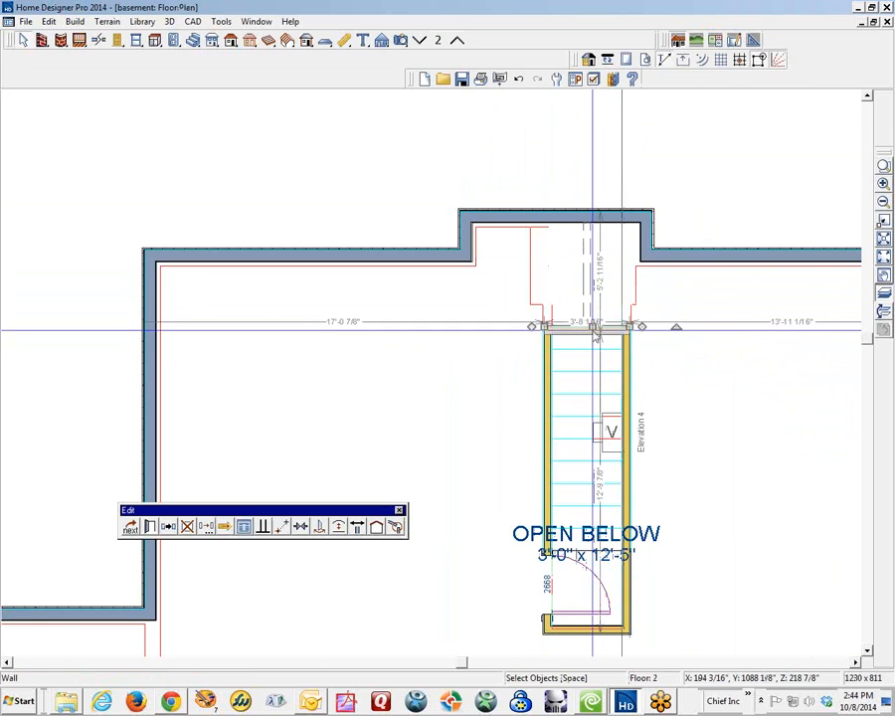
{"action": "left_click_drag", "start_coordinate": [594, 327], "coordinate": [590, 295]}
Check in the Elevation 4 cross section how the headroom line clears the floor edge above the stairs.
{"action": "key", "text": "ctrl+Tab"}
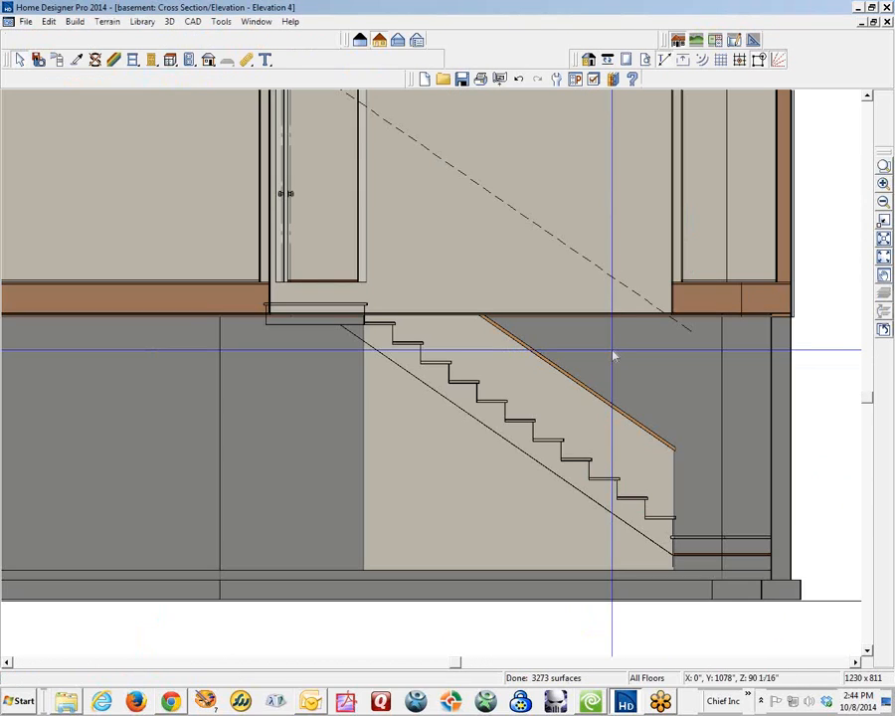
{"action": "scroll", "coordinate": [669, 331], "scroll_direction": "up", "scroll_amount": 2}
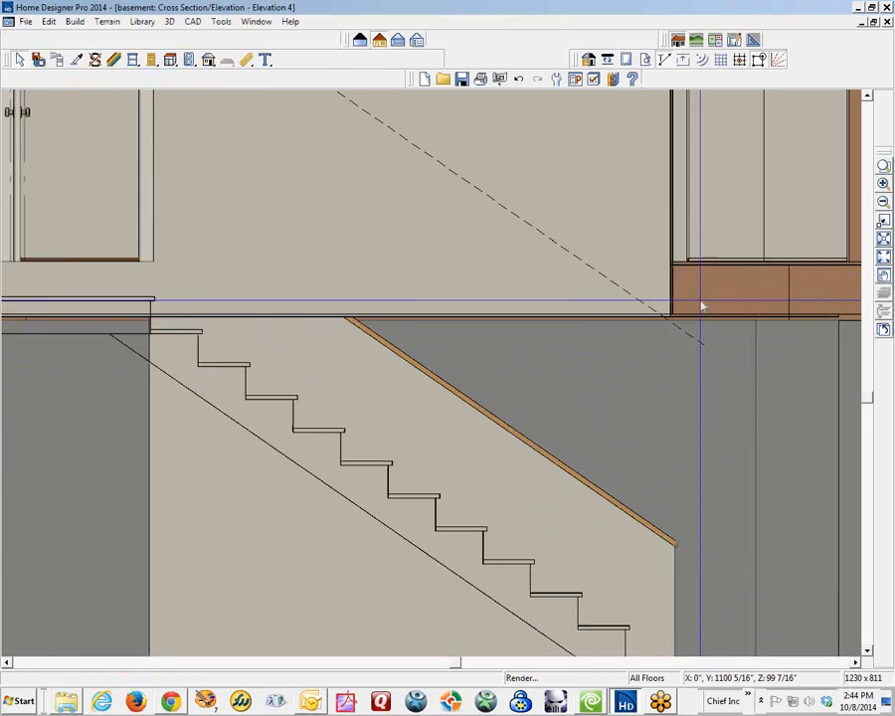
{"action": "scroll", "coordinate": [693, 356], "scroll_direction": "down", "scroll_amount": 3}
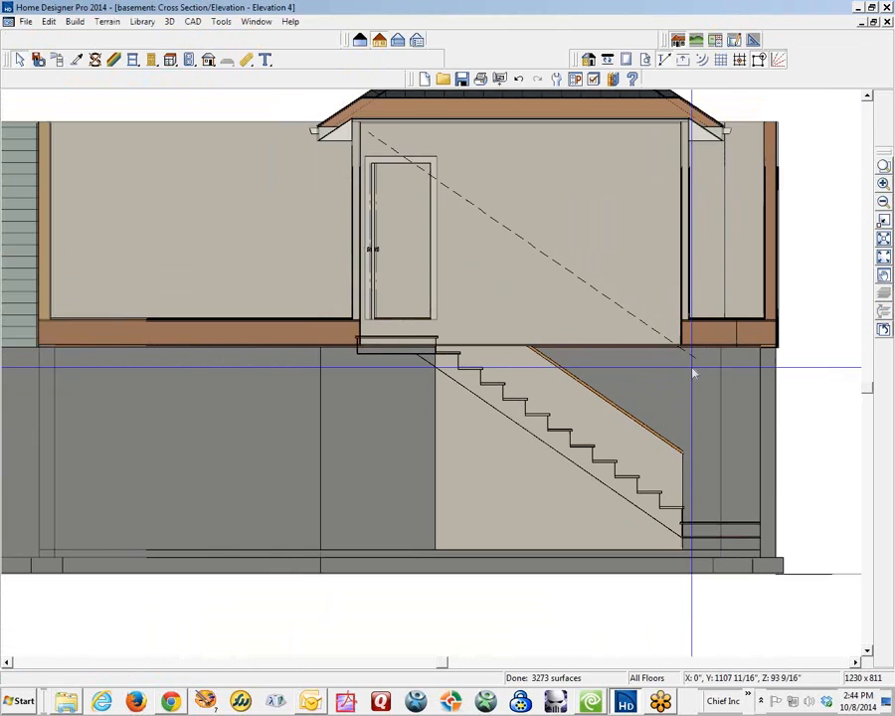
Hide the reference floor in the floor 2 plan and turn the OPEN BELOW room label vertical along the stairwell.
{"action": "key", "text": "ctrl+Tab"}
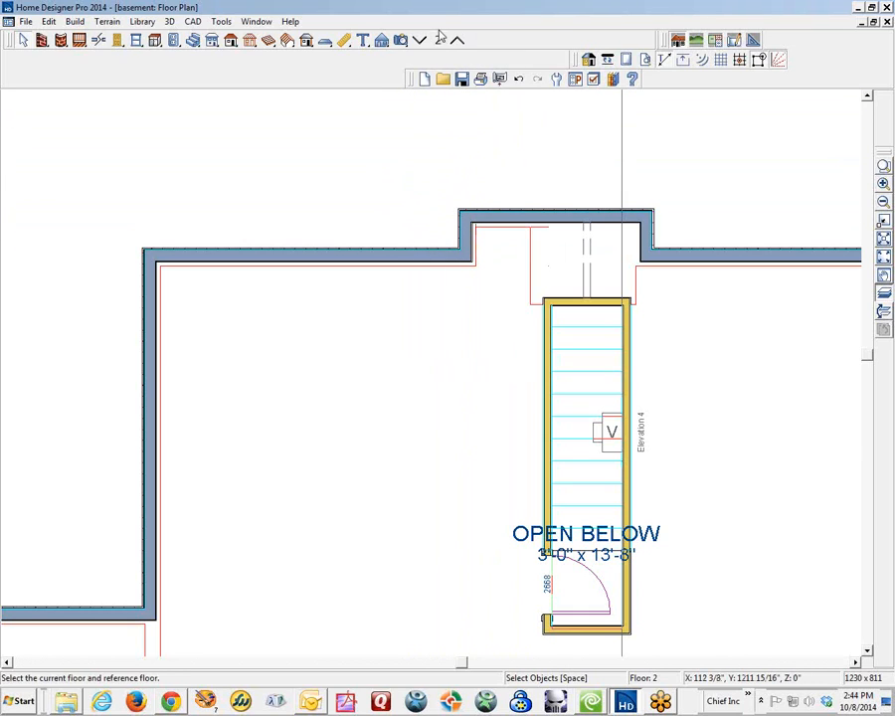
{"action": "left_click", "coordinate": [885, 294]}
{"action": "scroll", "coordinate": [771, 289], "scroll_direction": "down", "scroll_amount": 2}
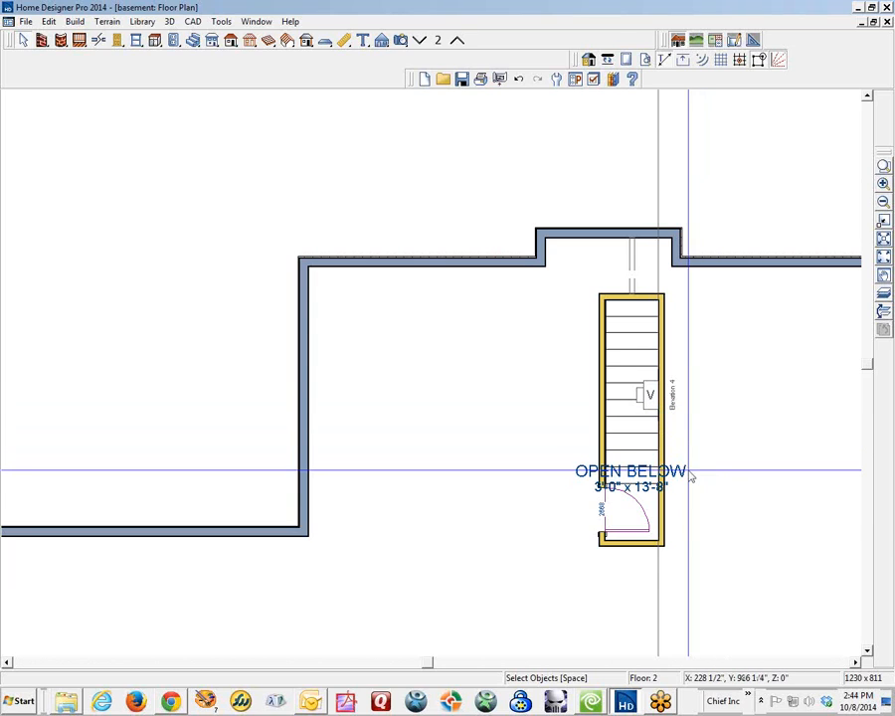
{"action": "left_click", "coordinate": [630, 476]}
{"action": "left_click_drag", "start_coordinate": [631, 511], "coordinate": [620, 399]}
{"action": "key", "text": "Escape"}
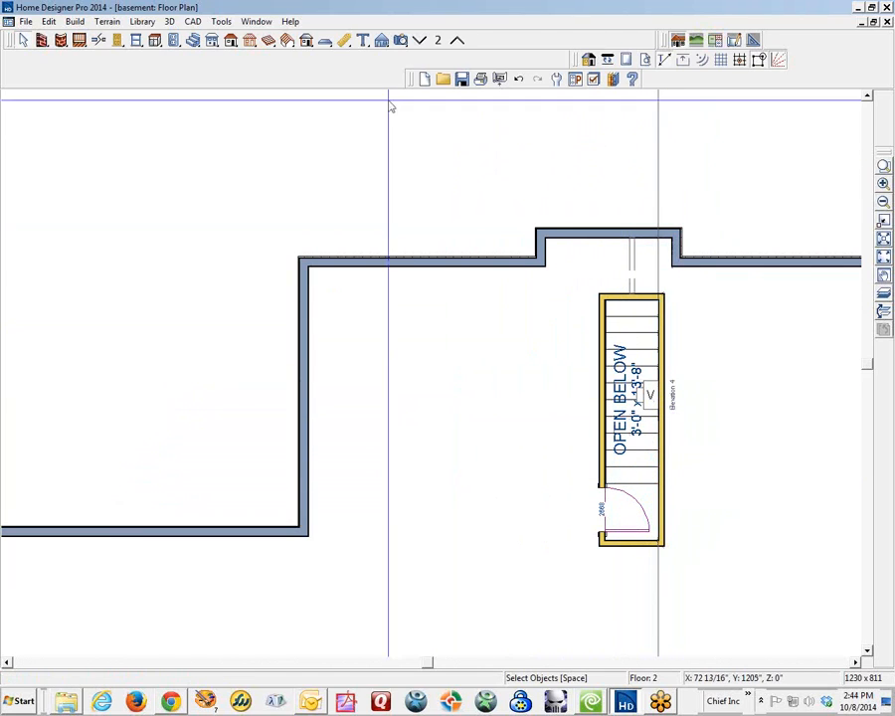
Examine the main stair section's tread, riser and height settings on floor 1 without changing them.
{"action": "left_click", "coordinate": [418, 41]}
{"action": "left_click", "coordinate": [619, 362]}
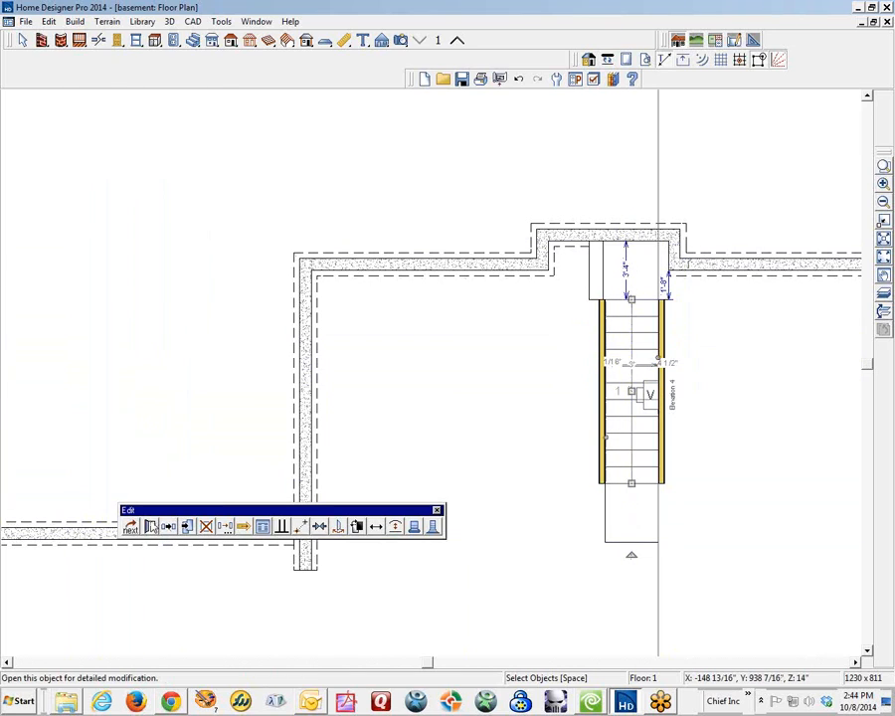
{"action": "left_click", "coordinate": [168, 526]}
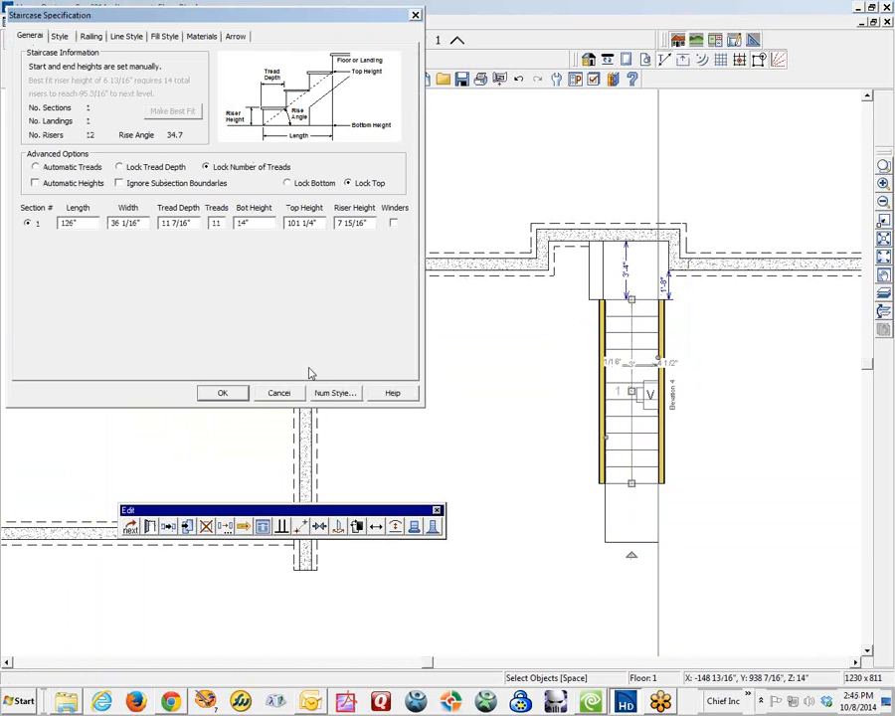
{"action": "left_click", "coordinate": [279, 394]}
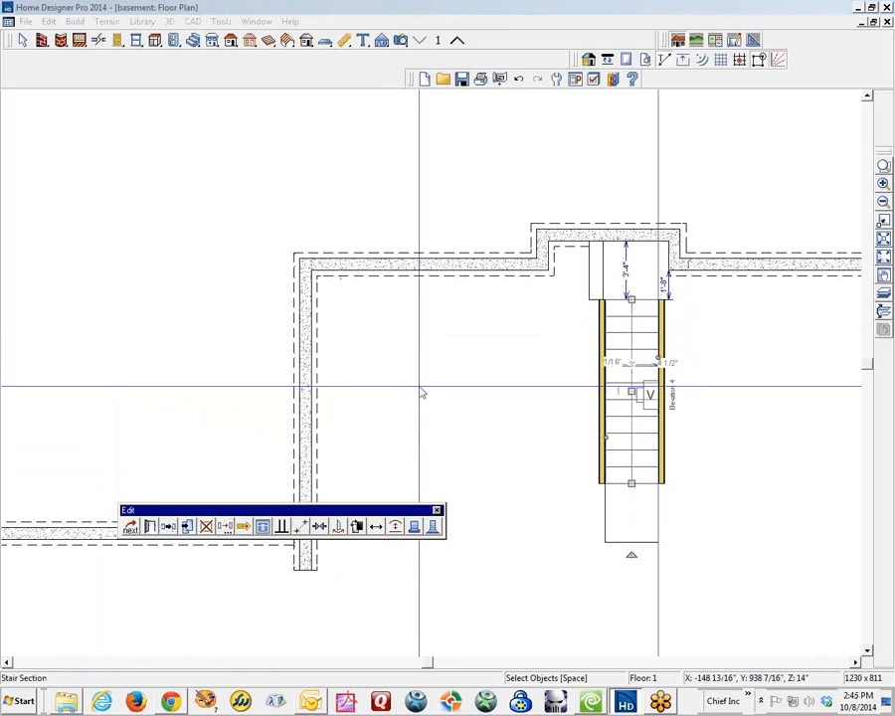
{"action": "left_click", "coordinate": [523, 407]}
Inspect the headroom line's length and angle specification in the Elevation 4 cross section without changing it.
{"action": "key", "text": "ctrl+Tab"}
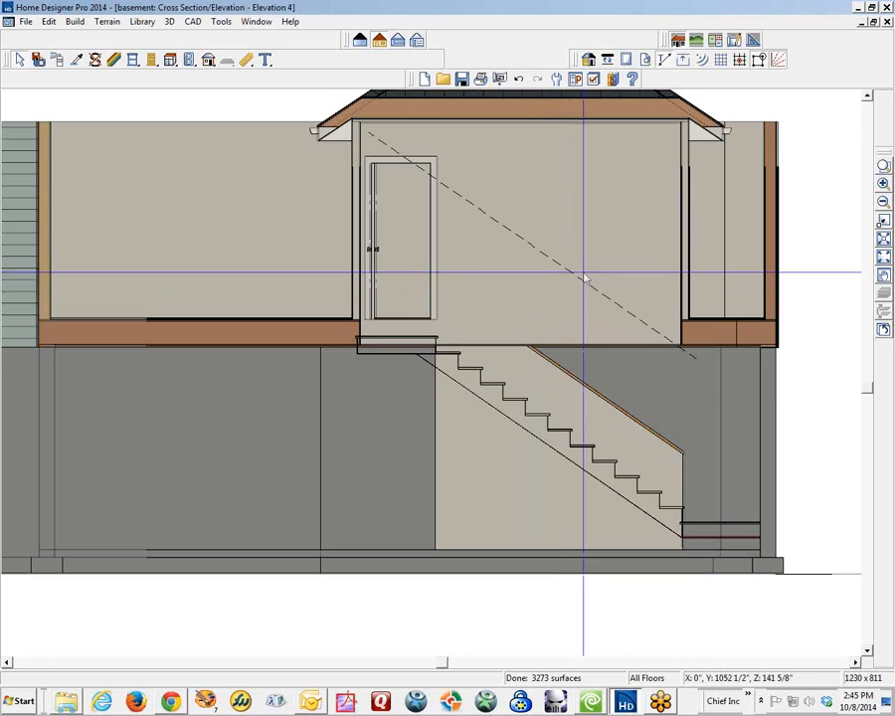
{"action": "left_click", "coordinate": [676, 346]}
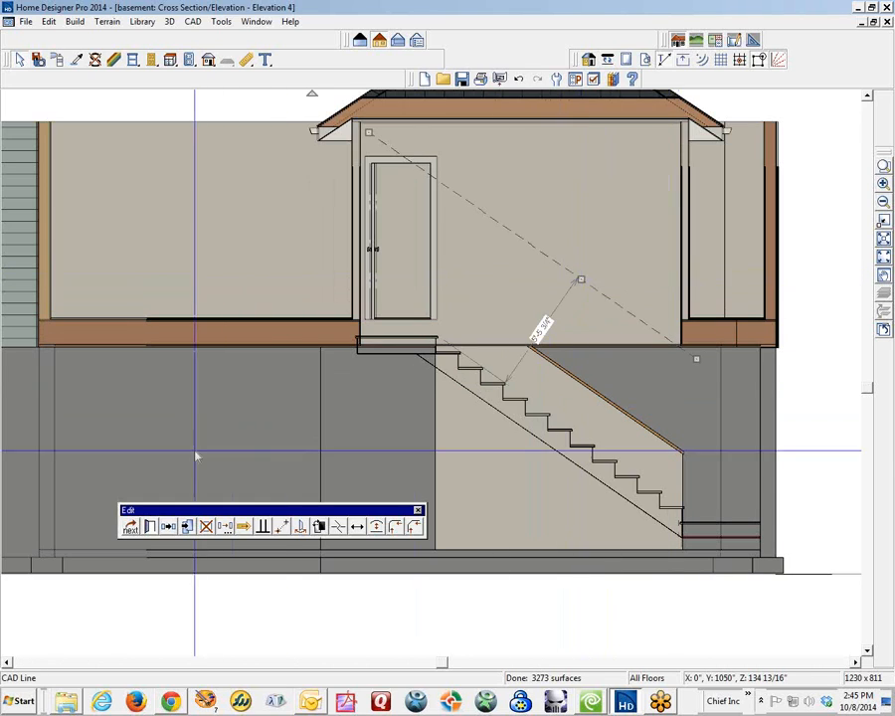
{"action": "left_click", "coordinate": [149, 526]}
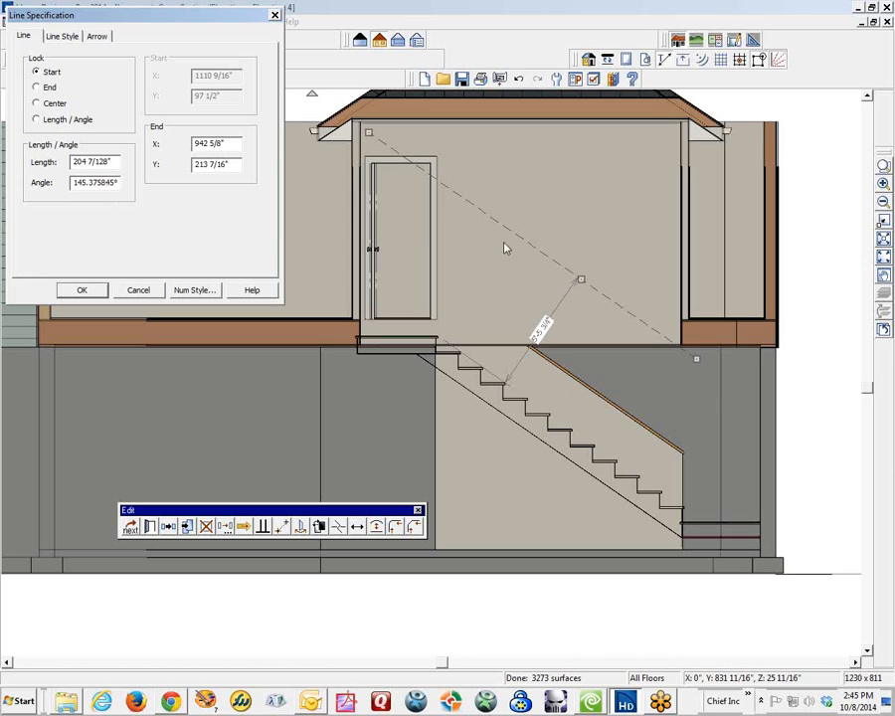
{"action": "left_click", "coordinate": [151, 291]}
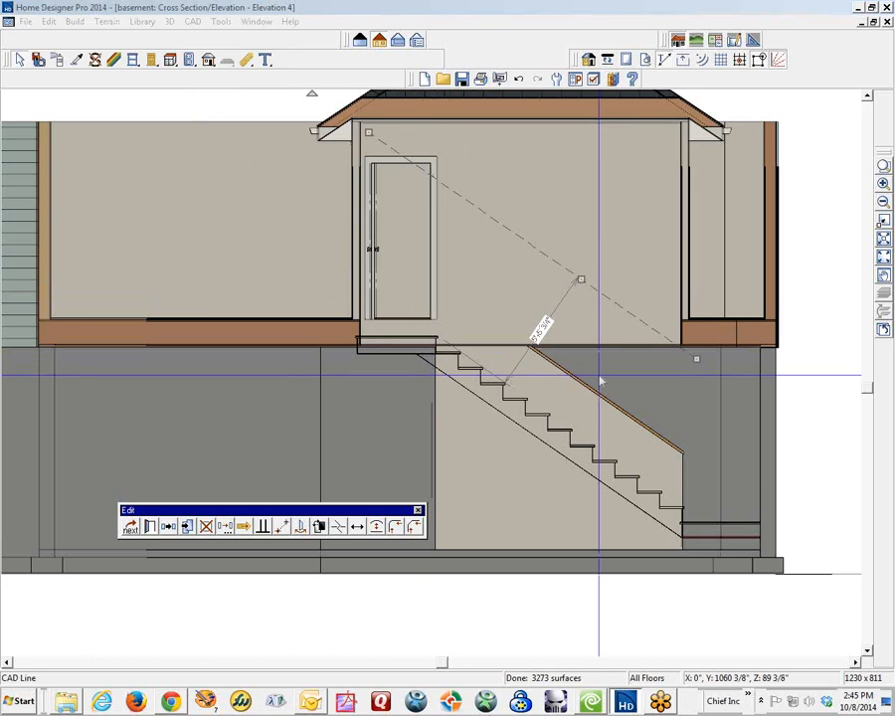
{"action": "left_click", "coordinate": [789, 416]}
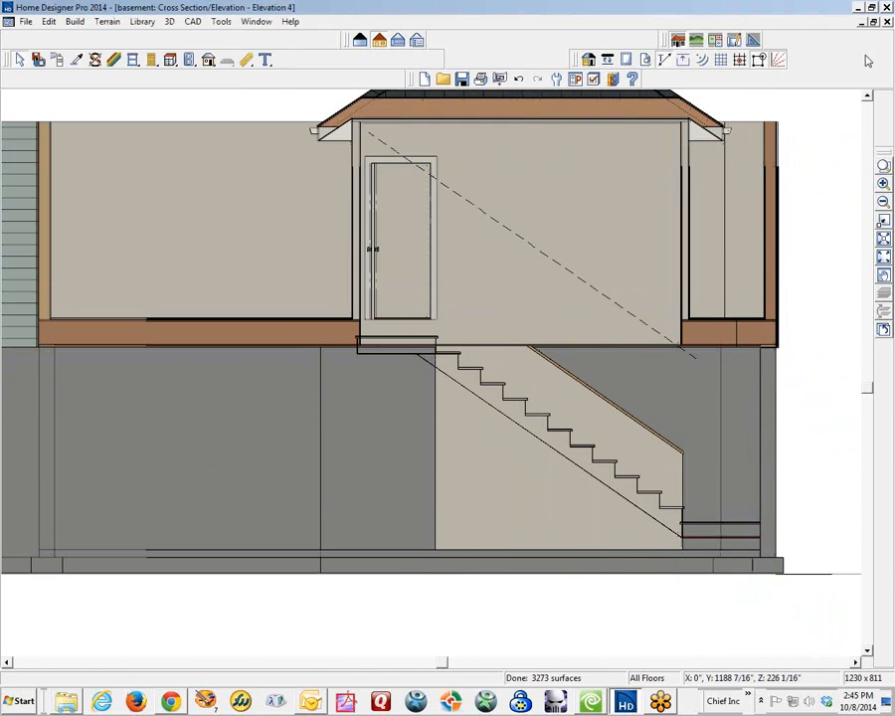
Close the Elevation 4 cross section without saving it and return to the floor 1 plan.
{"action": "left_click", "coordinate": [887, 21]}
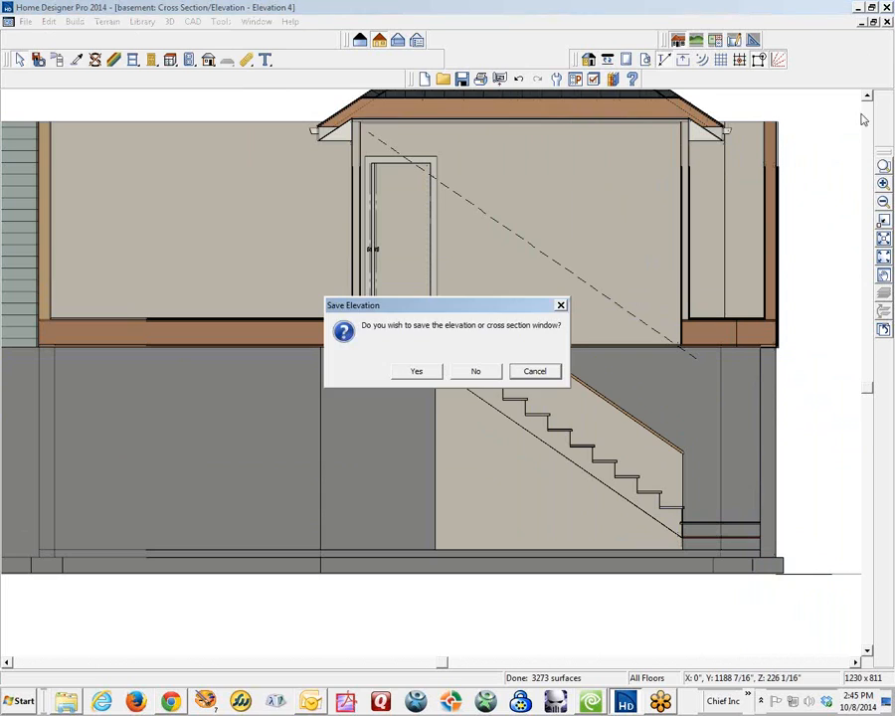
{"action": "left_click", "coordinate": [489, 372]}
{"action": "scroll", "coordinate": [521, 343], "scroll_direction": "down", "scroll_amount": 3}
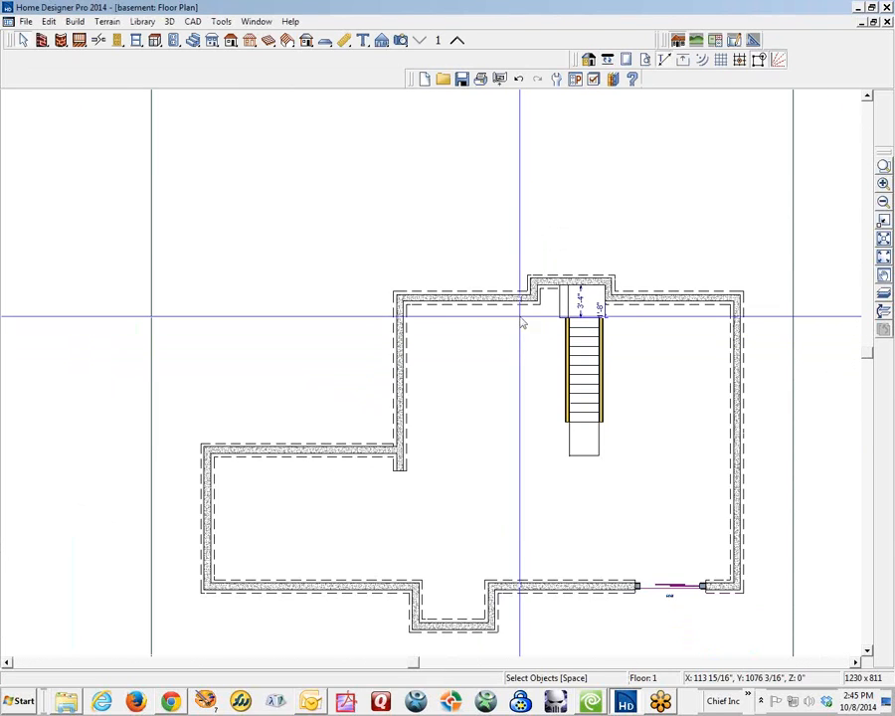
Inspect the basement stairs and their side walls in a full camera view aimed at them, and close the view.
{"action": "left_click", "coordinate": [400, 40]}
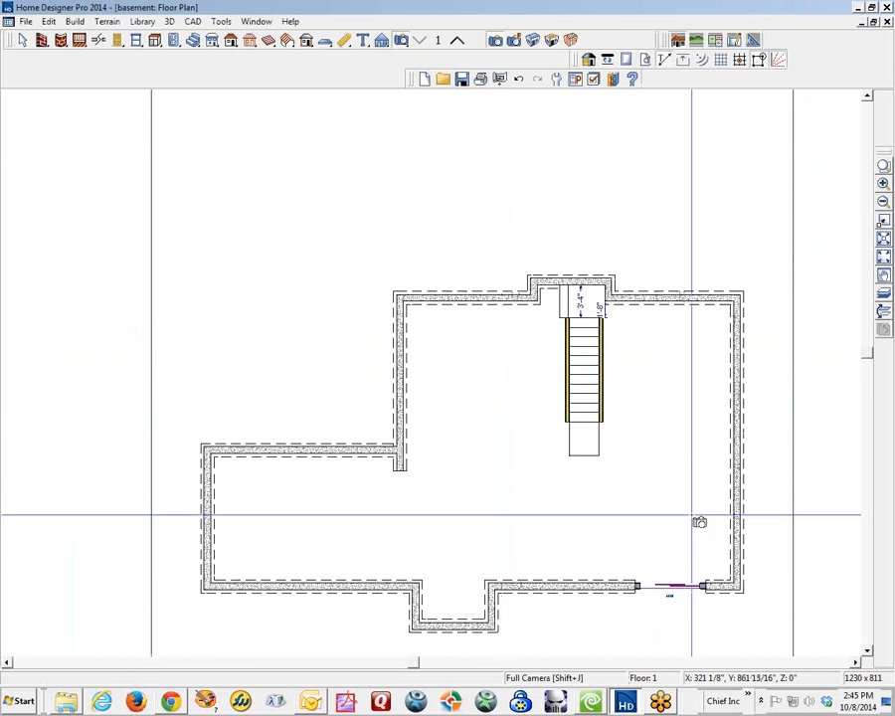
{"action": "left_click_drag", "start_coordinate": [706, 525], "coordinate": [596, 397]}
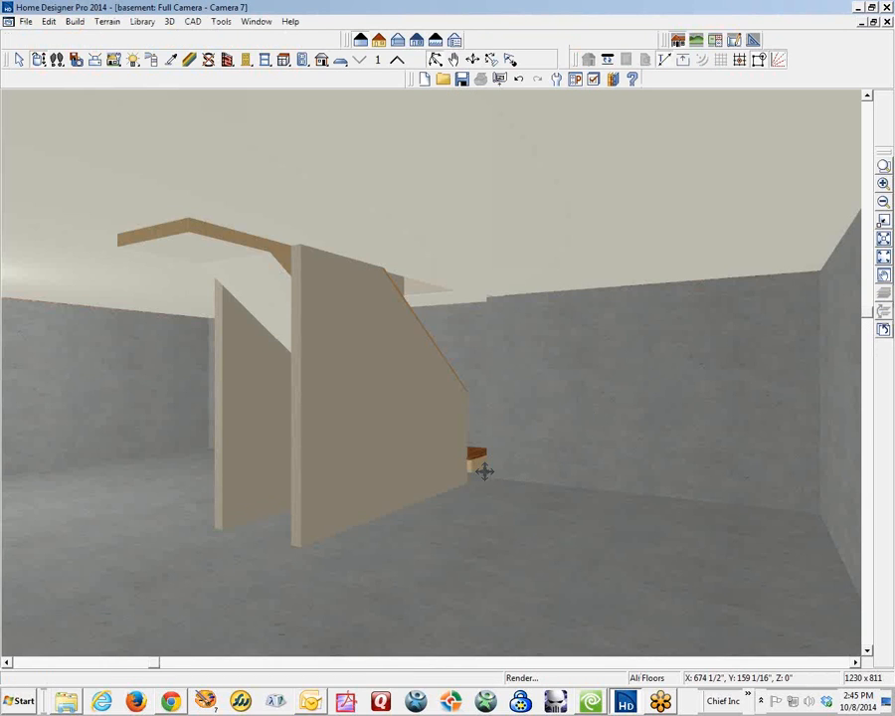
{"action": "left_click_drag", "start_coordinate": [484, 472], "coordinate": [544, 487]}
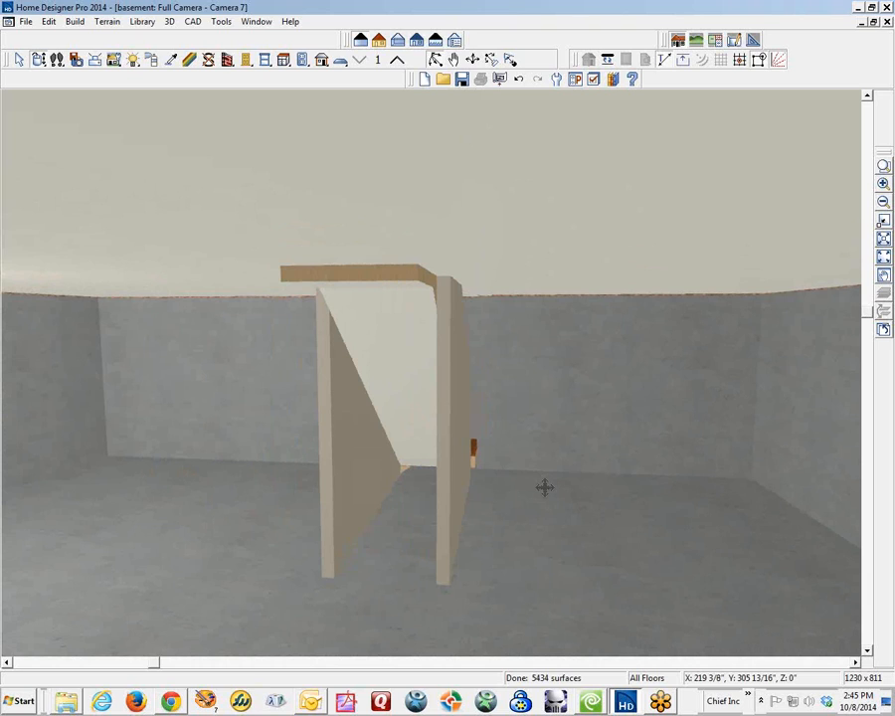
{"action": "key", "text": "ctrl+F4"}
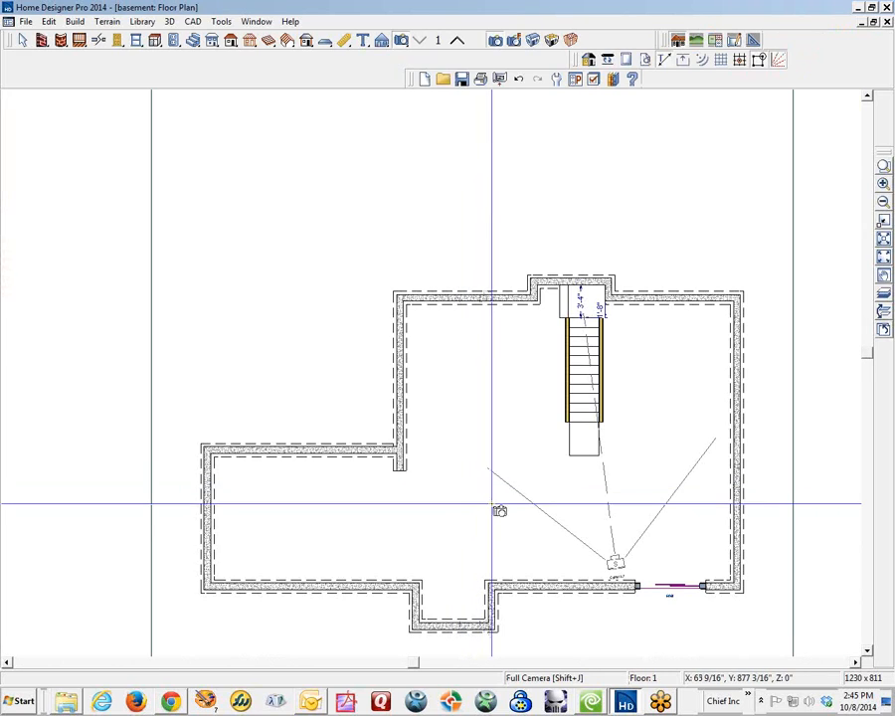
Switch to Chrome to review the forum topic about the disappearing wall.
{"action": "scroll", "coordinate": [559, 474], "scroll_direction": "up", "scroll_amount": 3}
{"action": "scroll", "coordinate": [603, 422], "scroll_direction": "down", "scroll_amount": 2}
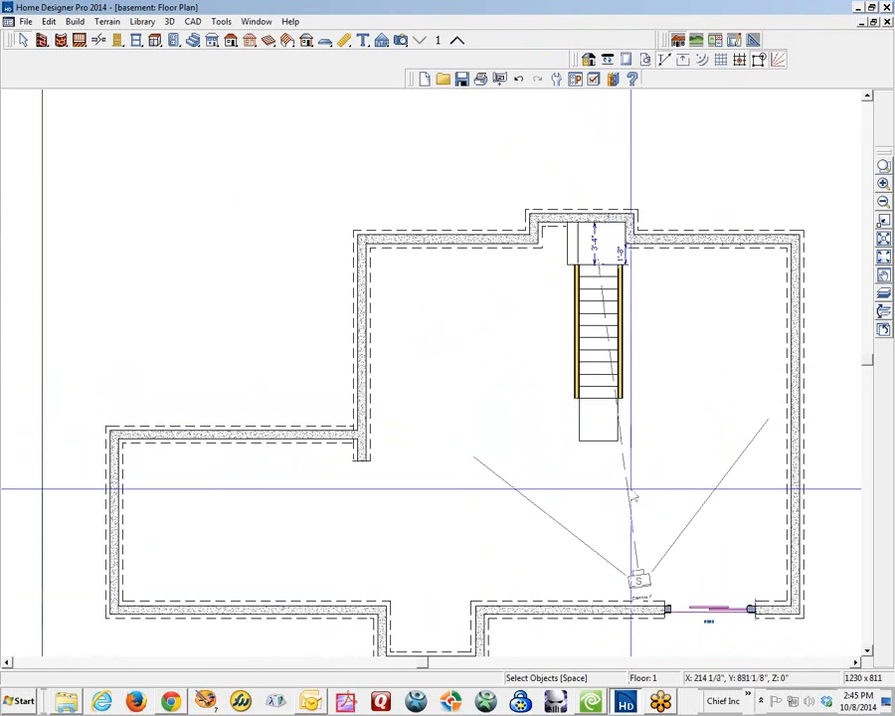
{"action": "left_click", "coordinate": [173, 701]}
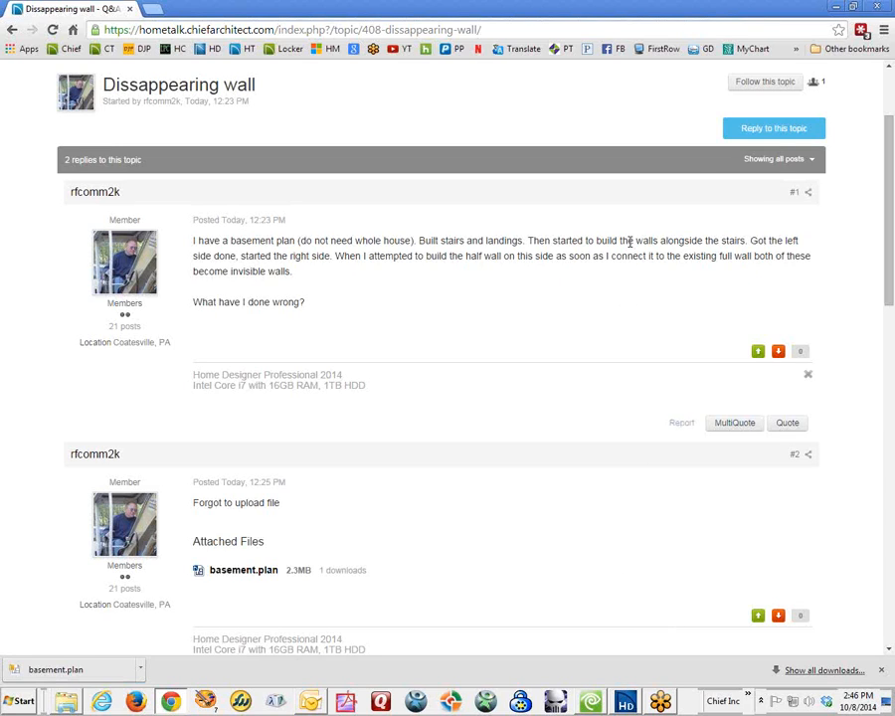
Switch back to Home Designer Pro and check the basement stairs in the floor plan and the open camera view.
{"action": "left_click", "coordinate": [833, 8]}
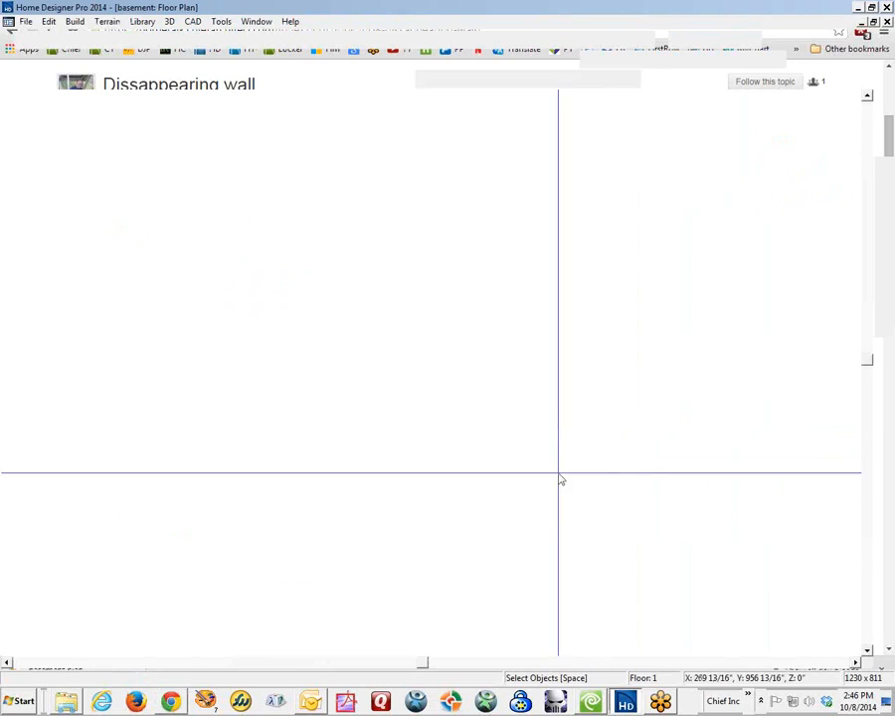
{"action": "scroll", "coordinate": [690, 344], "scroll_direction": "up", "scroll_amount": 4}
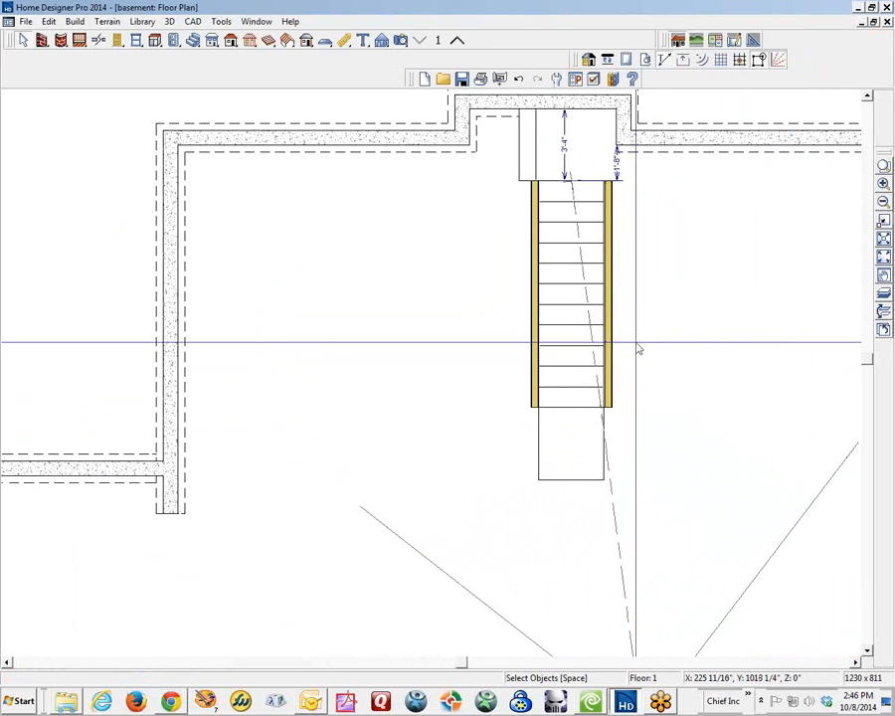
{"action": "scroll", "coordinate": [636, 343], "scroll_direction": "down", "scroll_amount": 2}
{"action": "key", "text": "ctrl+Tab"}
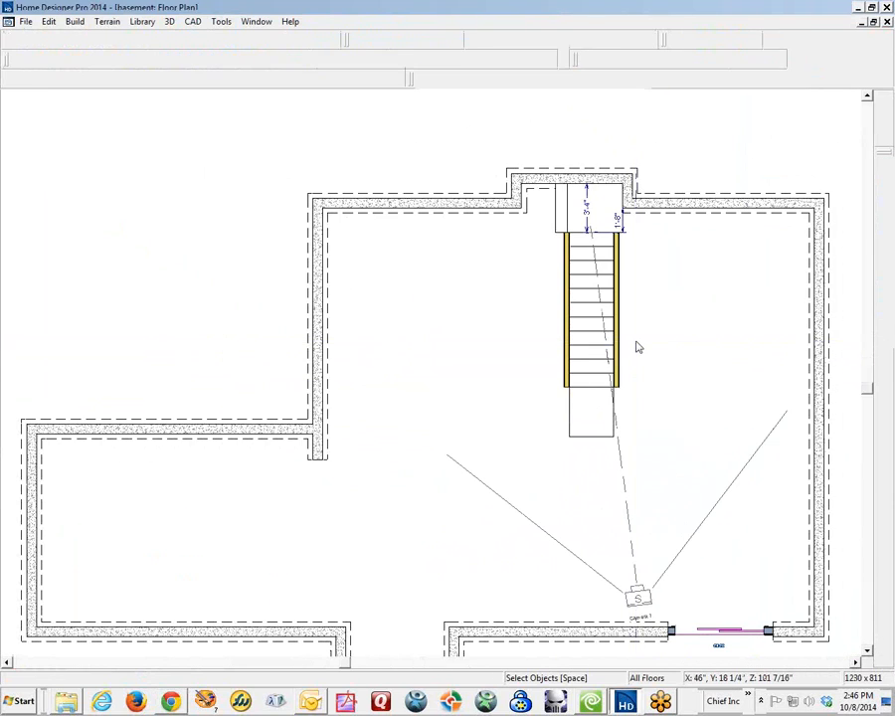
{"action": "key", "text": "ctrl+Tab"}
{"action": "scroll", "coordinate": [646, 432], "scroll_direction": "up", "scroll_amount": 4}
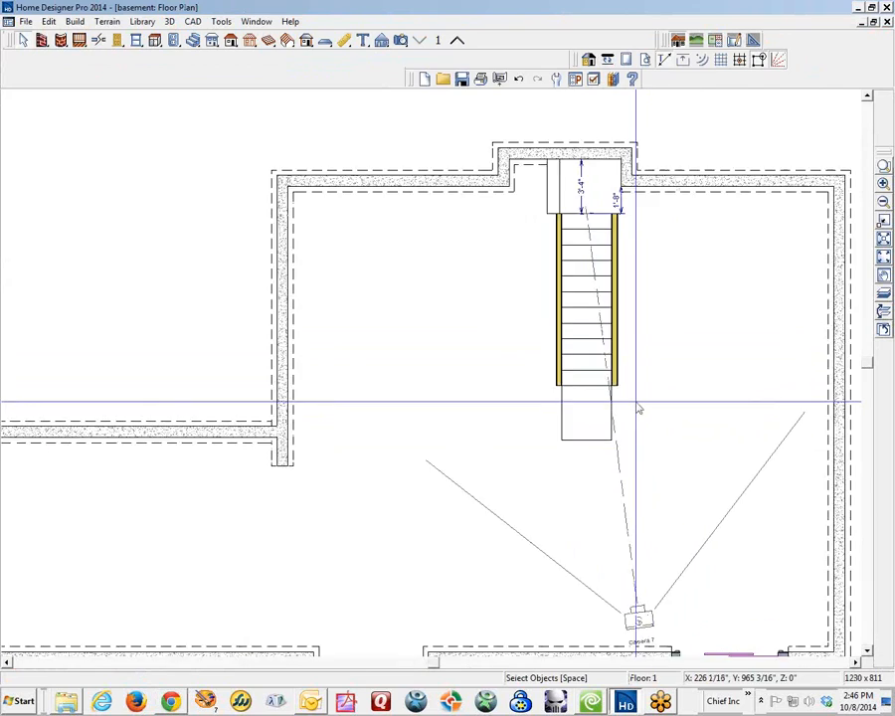
Extend the half-wall railings on both sides of the stairs around the lower landing to enclose its open end, and check the enclosure in 3D.
{"action": "left_click", "coordinate": [610, 358]}
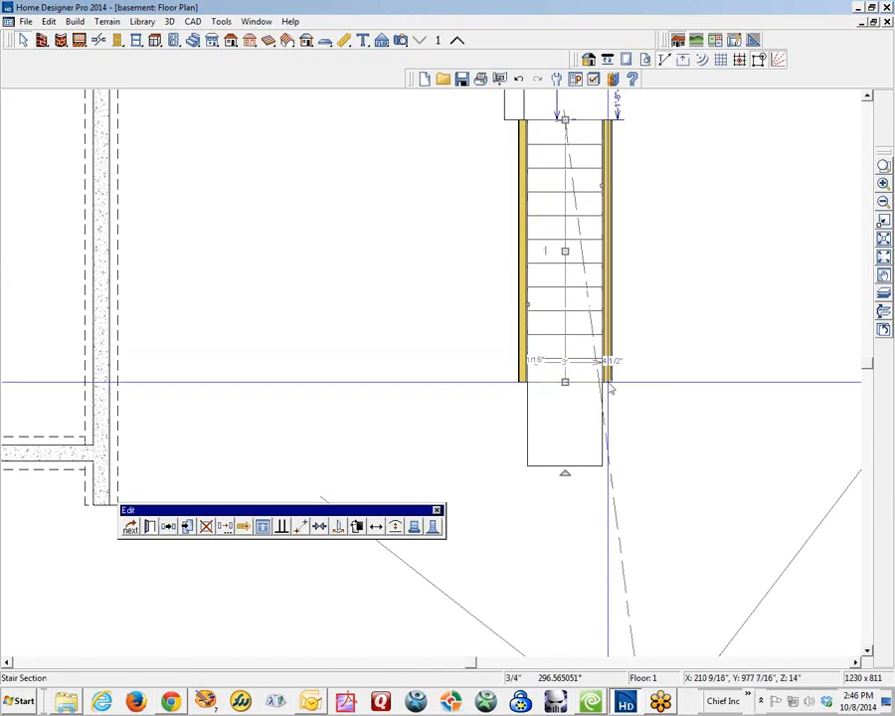
{"action": "left_click", "coordinate": [609, 378]}
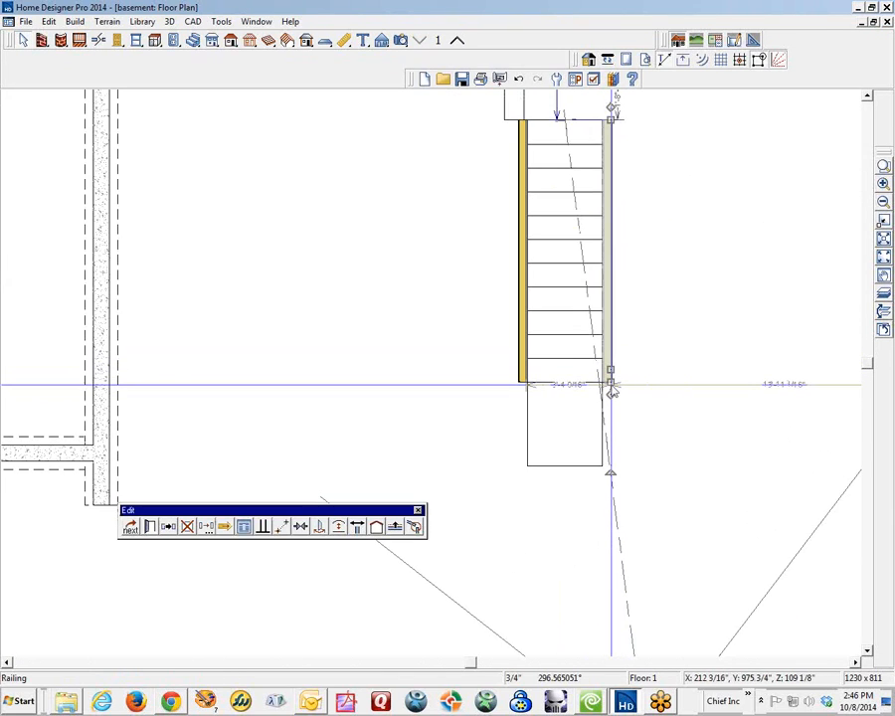
{"action": "left_click_drag", "start_coordinate": [611, 382], "coordinate": [521, 470]}
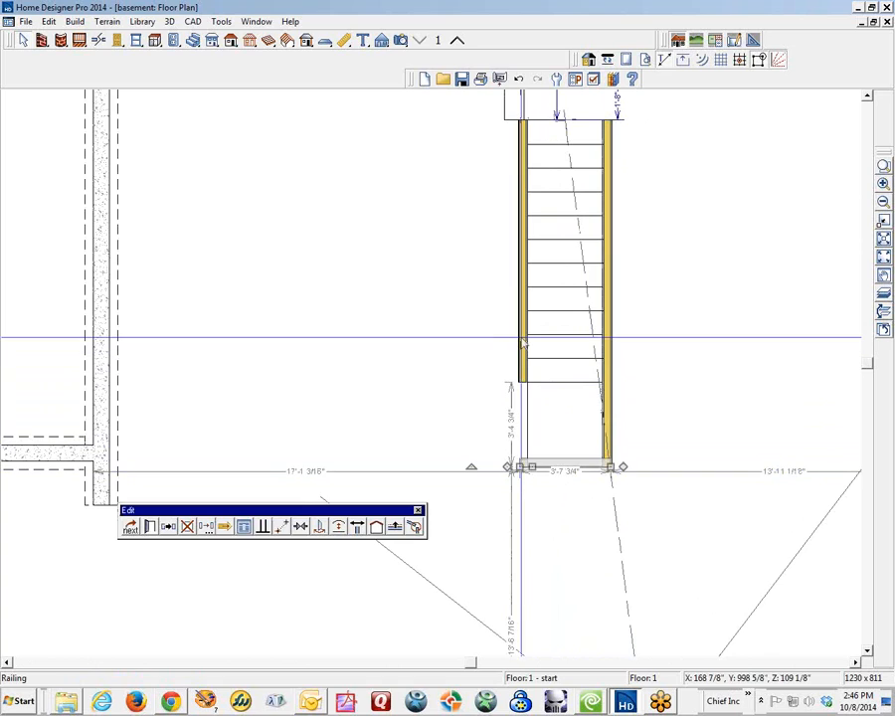
{"action": "left_click", "coordinate": [523, 337]}
{"action": "left_click", "coordinate": [526, 380]}
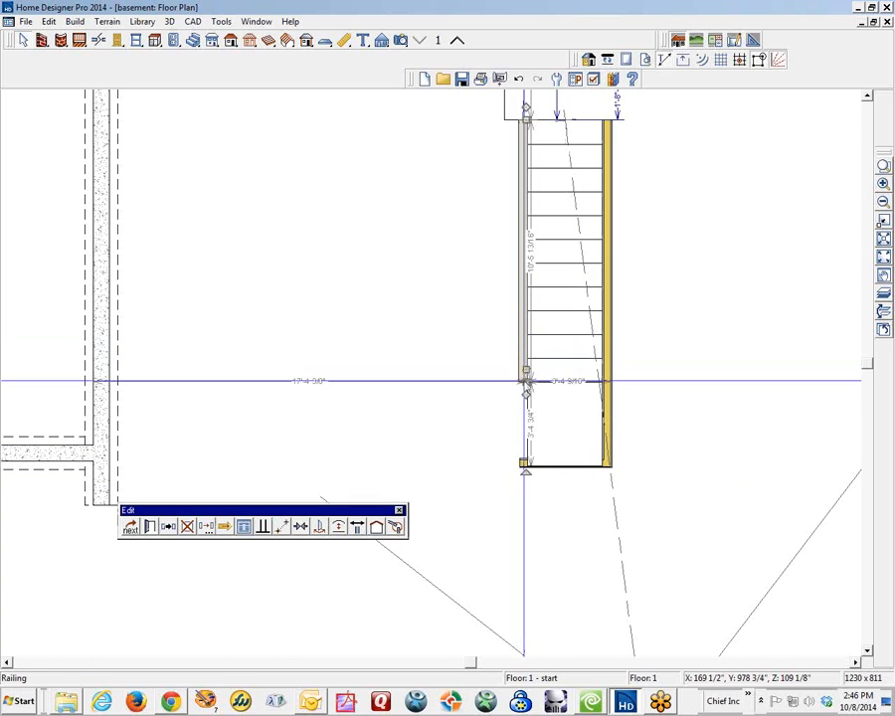
{"action": "left_click_drag", "start_coordinate": [525, 380], "coordinate": [529, 469]}
{"action": "key", "text": "ctrl+Tab"}
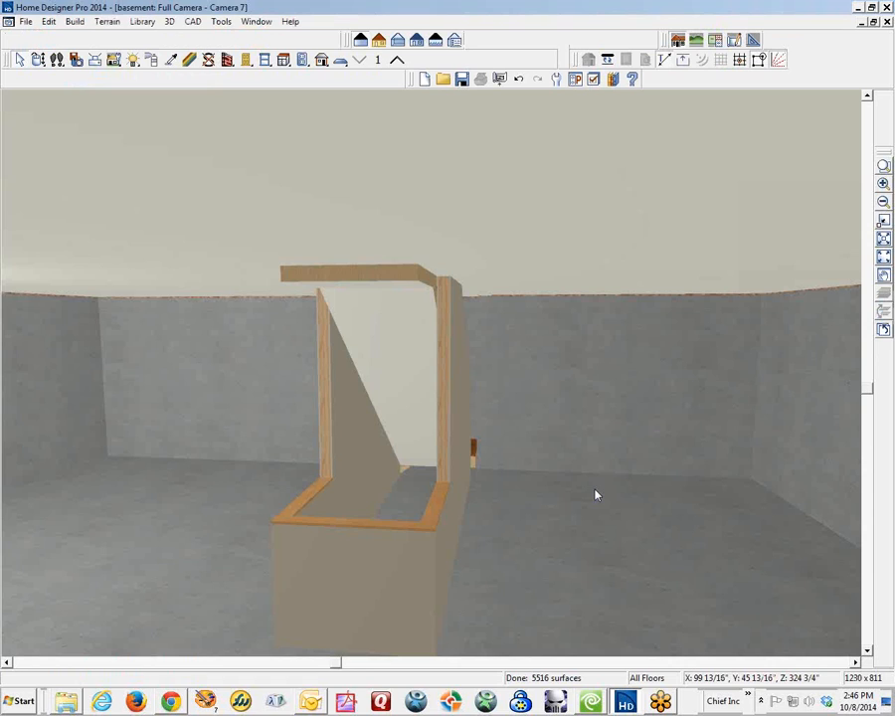
{"action": "key", "text": "ctrl+Tab"}
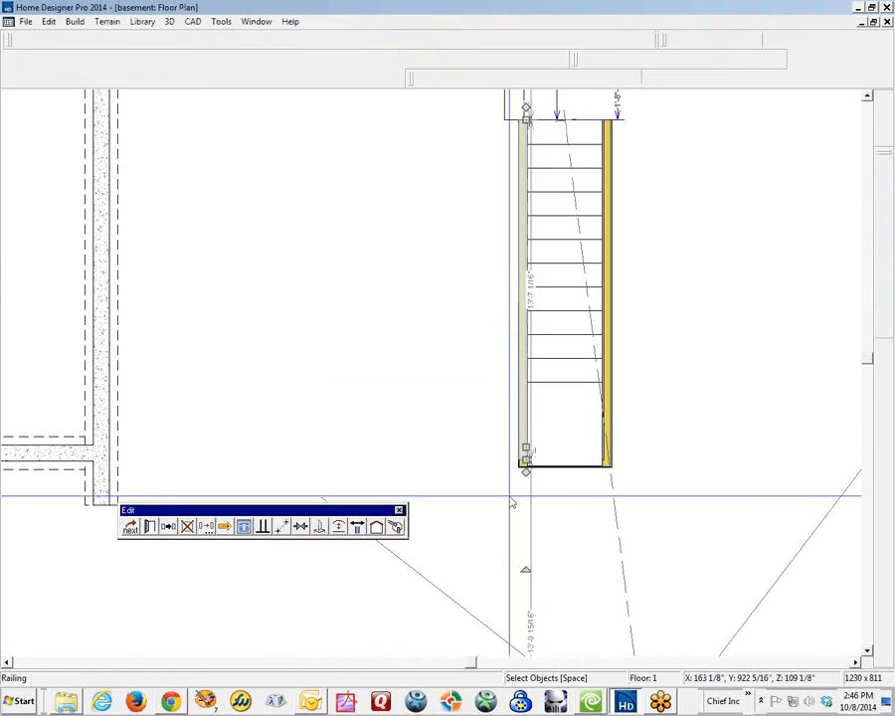
{"action": "left_click", "coordinate": [568, 485]}
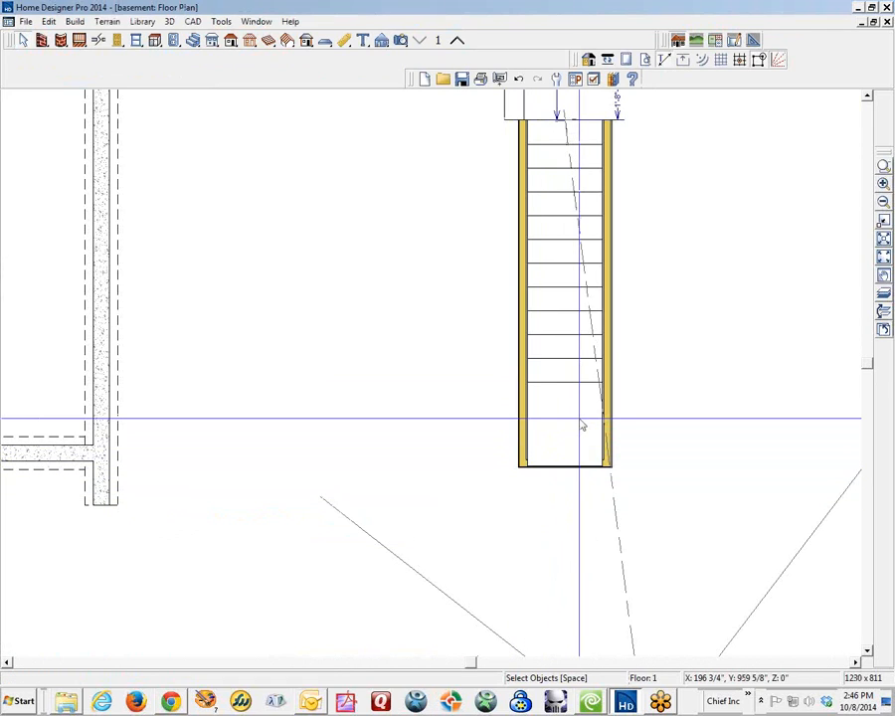
Set the lower stair landing's fill pattern to None (Transparent).
{"action": "left_click", "coordinate": [582, 425]}
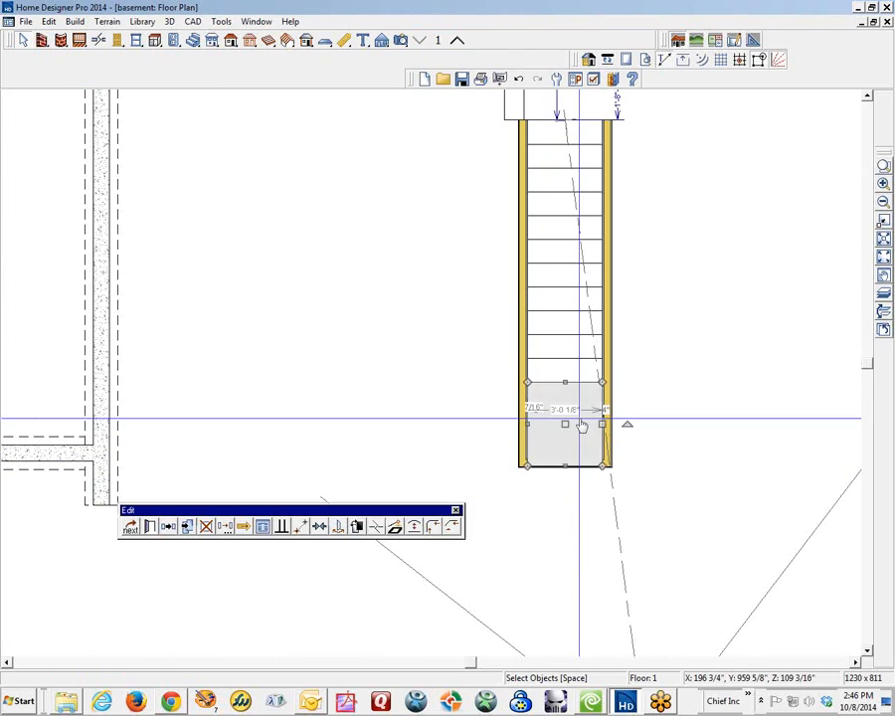
{"action": "left_click", "coordinate": [149, 529]}
{"action": "left_click", "coordinate": [190, 36]}
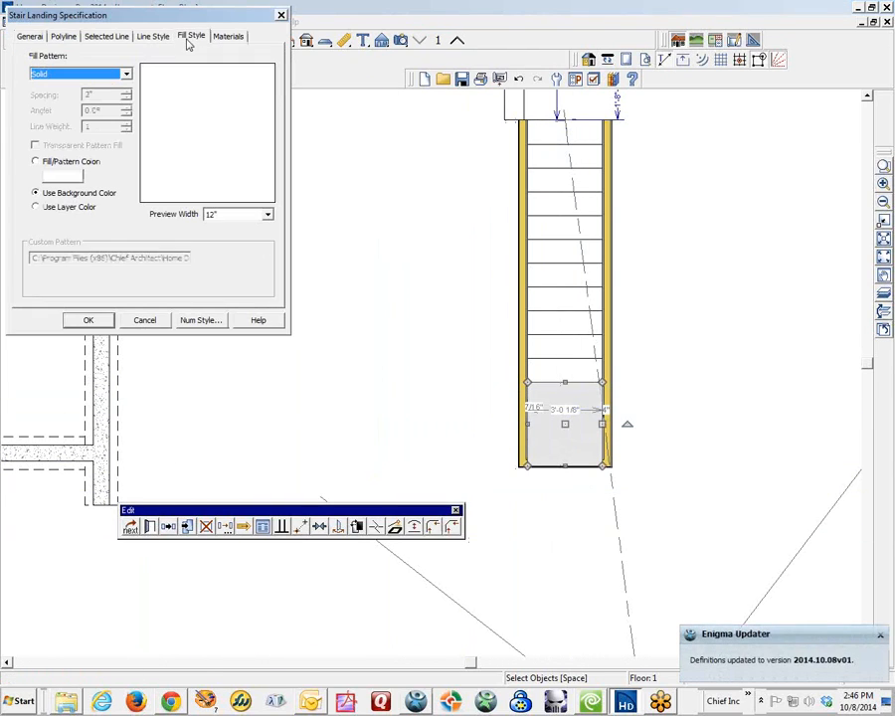
{"action": "left_click", "coordinate": [119, 75]}
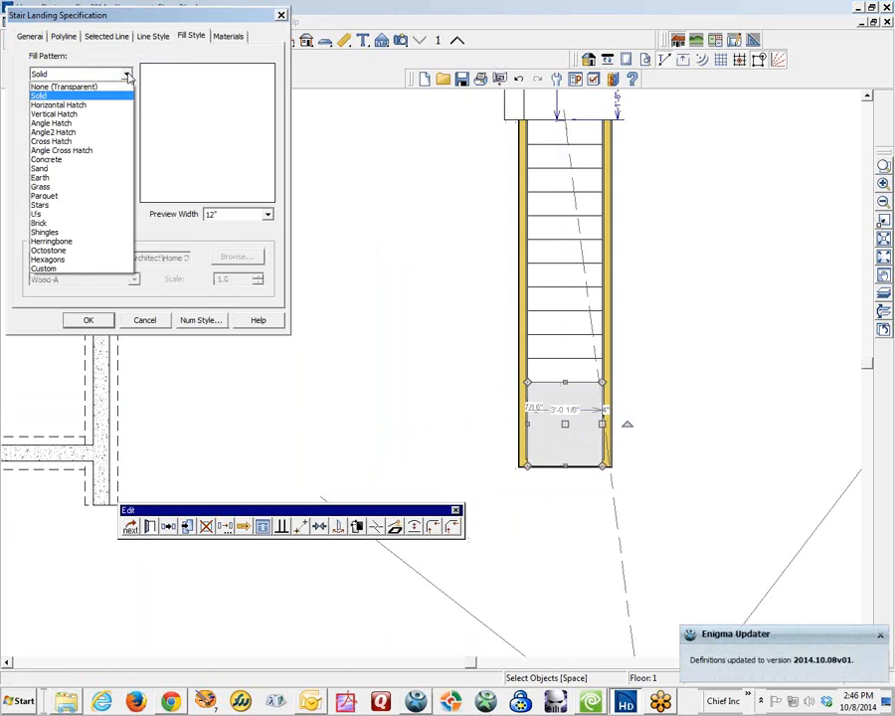
{"action": "left_click", "coordinate": [70, 84]}
{"action": "left_click", "coordinate": [111, 322]}
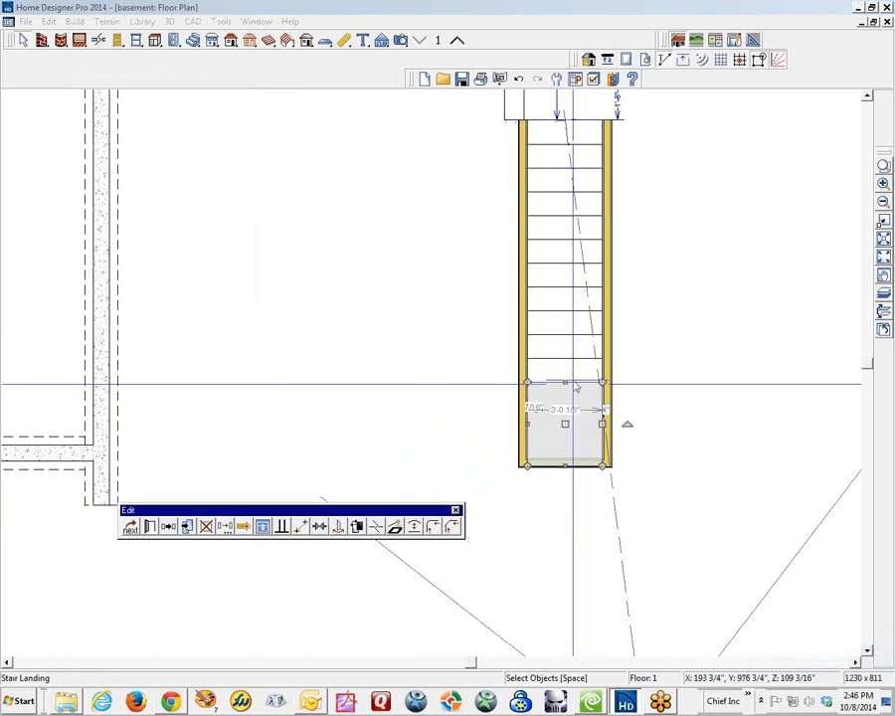
Set the staircase's fill pattern to None (Transparent).
{"action": "left_click", "coordinate": [568, 336]}
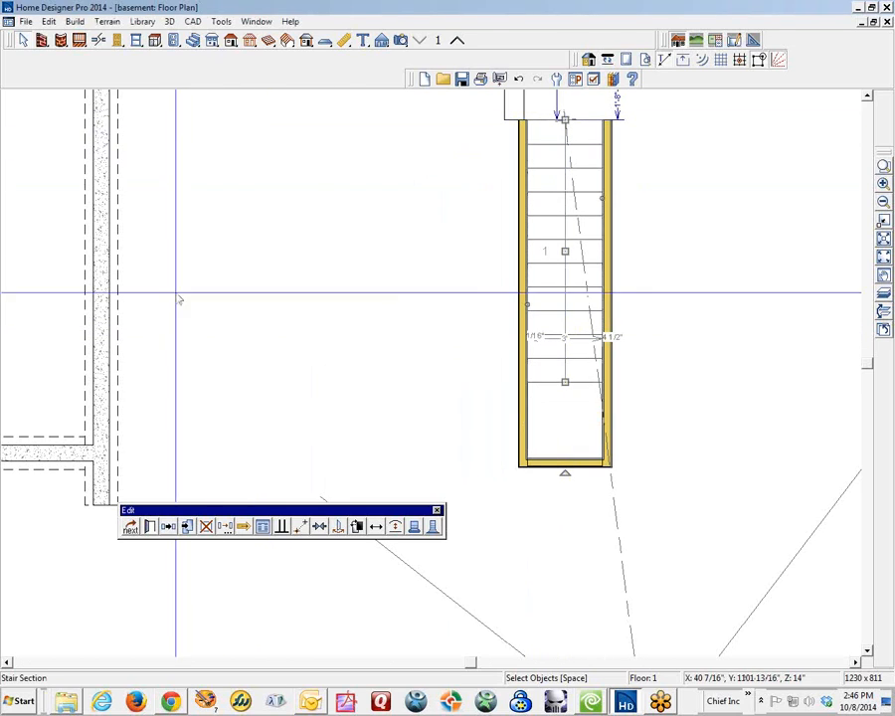
{"action": "left_click", "coordinate": [148, 527]}
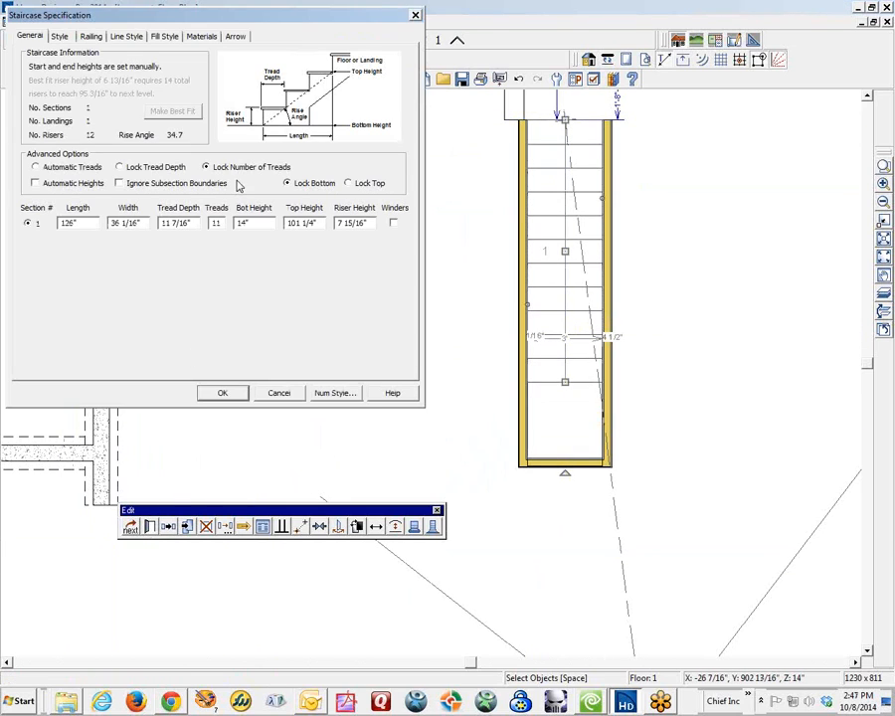
{"action": "left_click", "coordinate": [163, 37]}
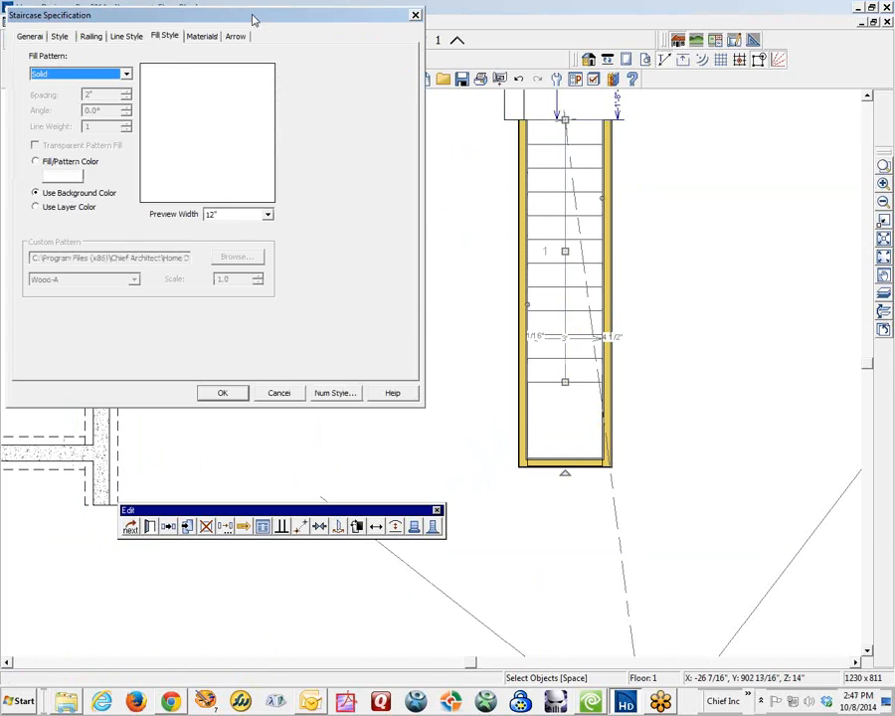
{"action": "left_click", "coordinate": [125, 76]}
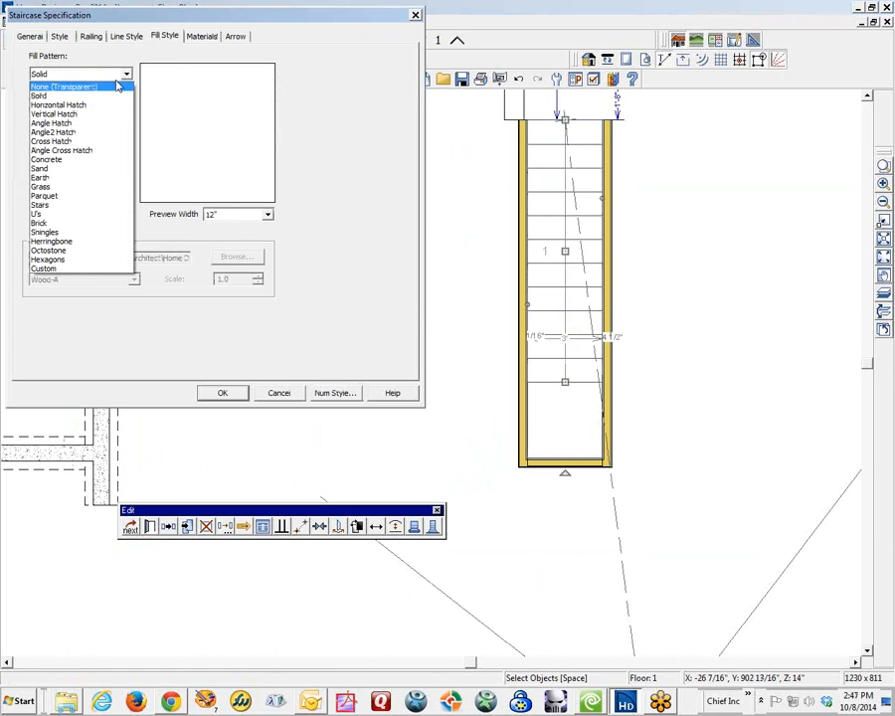
{"action": "left_click", "coordinate": [117, 86]}
{"action": "left_click", "coordinate": [225, 392]}
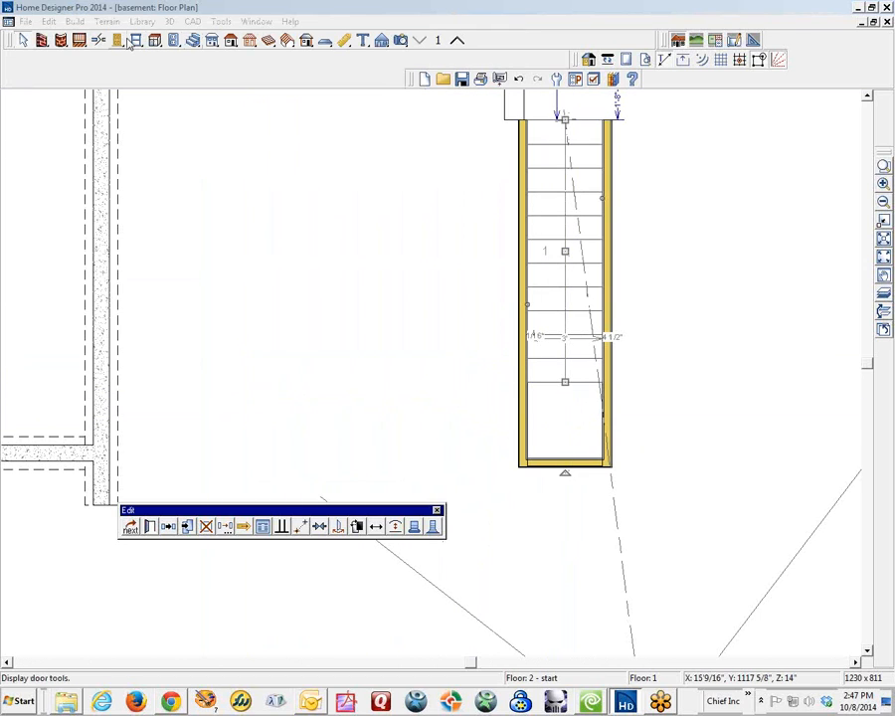
Place a 2'-6" doorway in the half wall across the landing's end, and undo the trial resizing of it.
{"action": "left_click", "coordinate": [136, 40]}
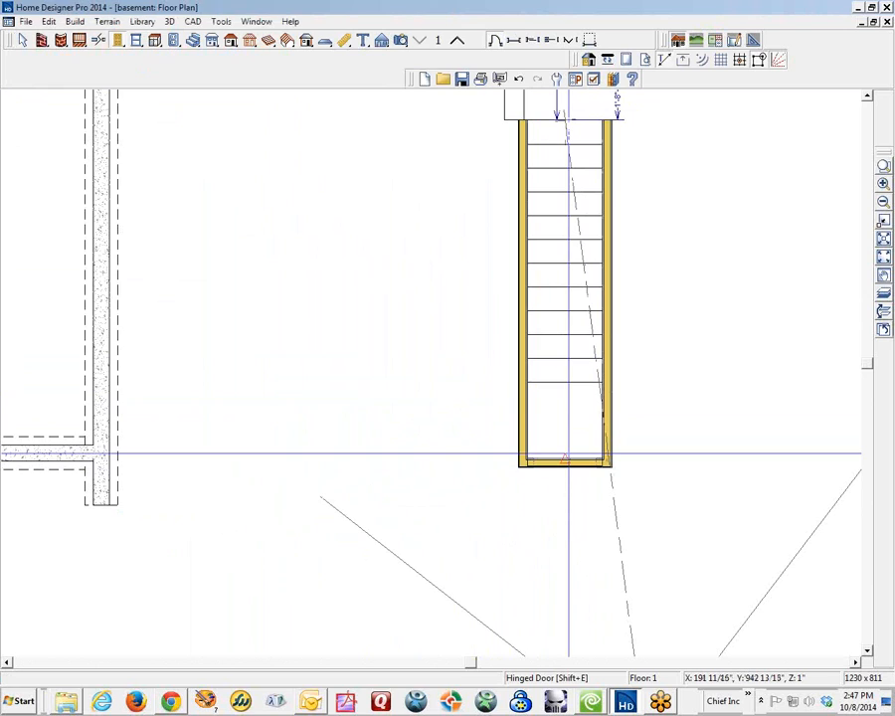
{"action": "left_click", "coordinate": [576, 464]}
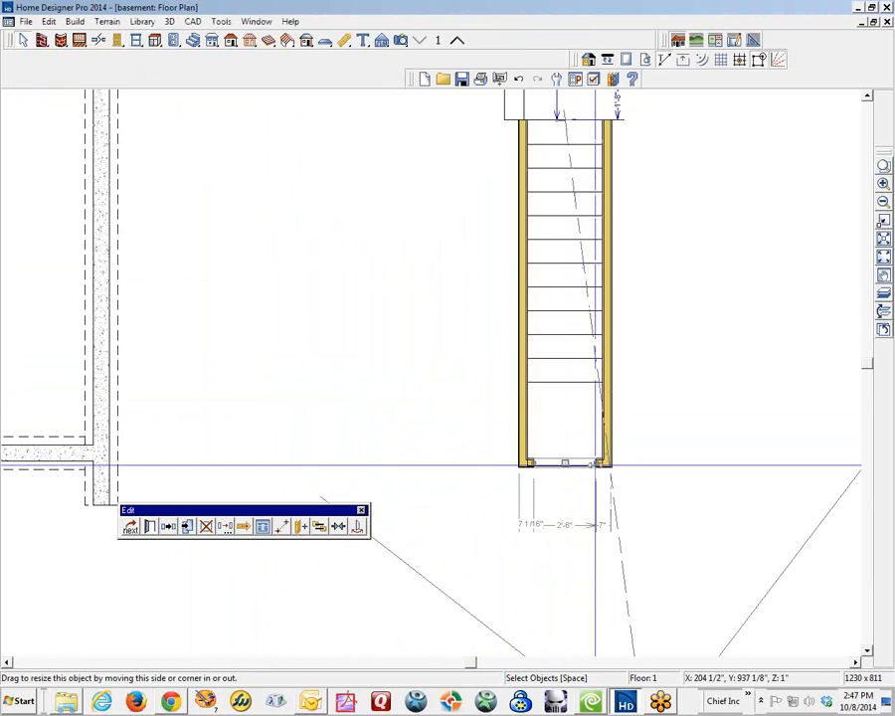
{"action": "left_click_drag", "start_coordinate": [595, 464], "coordinate": [552, 679]}
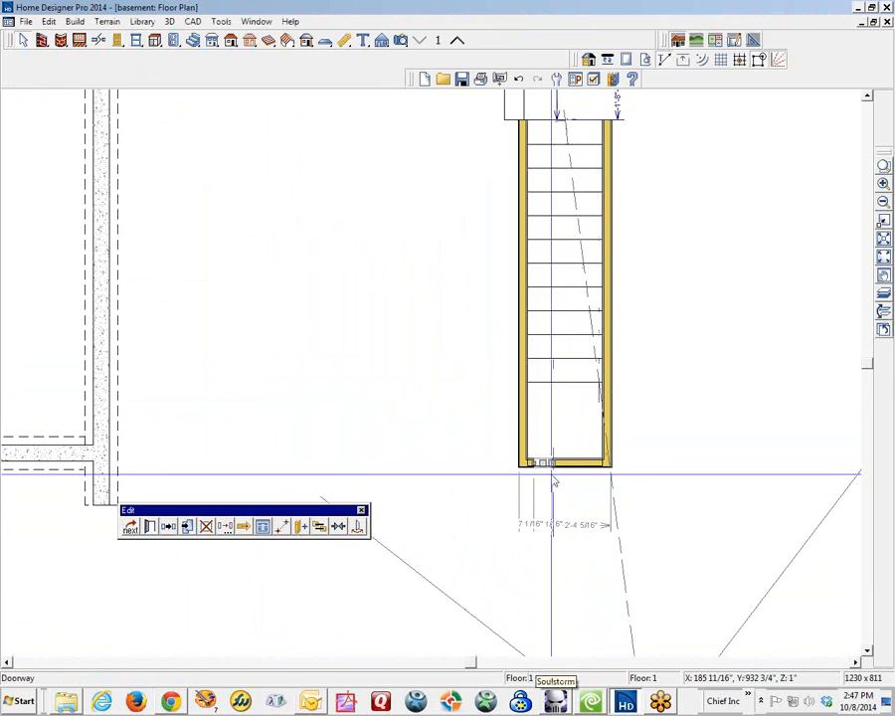
{"action": "left_click", "coordinate": [527, 494]}
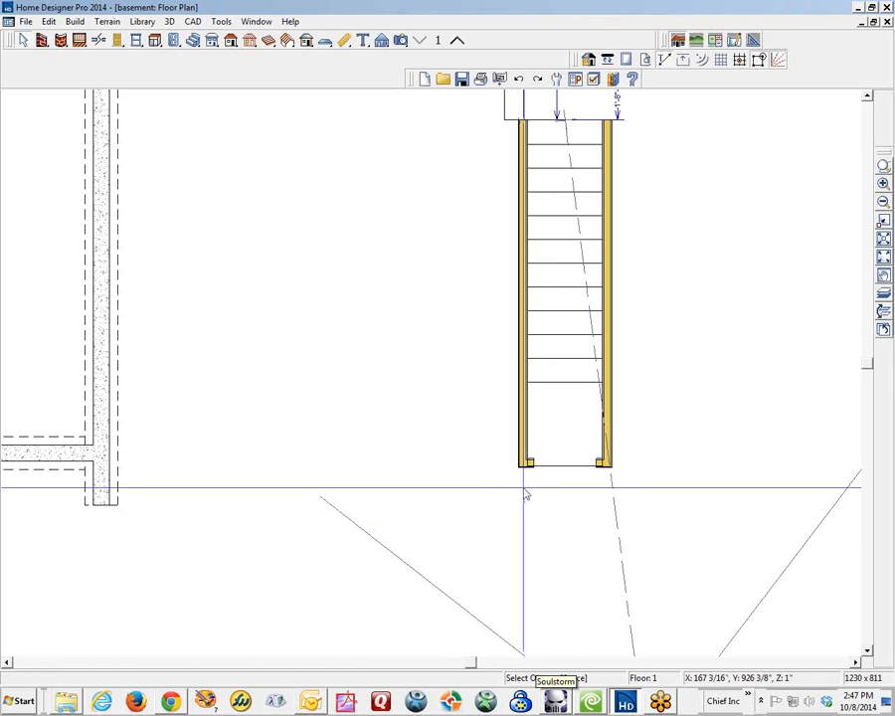
Change the landing doorway's door type to Hinged to make it a gate, and check it in the camera view.
{"action": "left_click", "coordinate": [567, 464]}
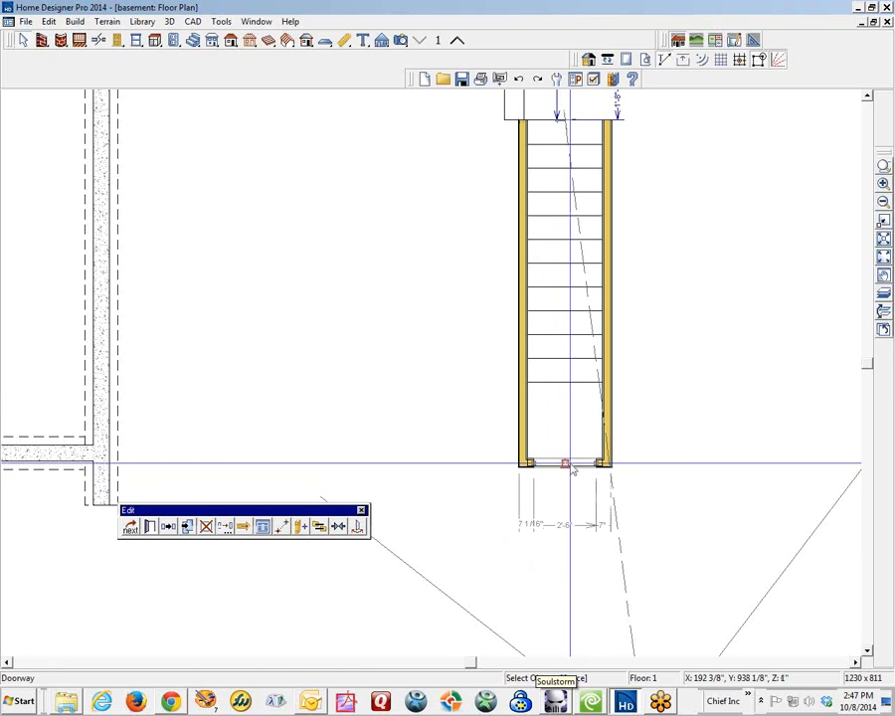
{"action": "left_click", "coordinate": [150, 527]}
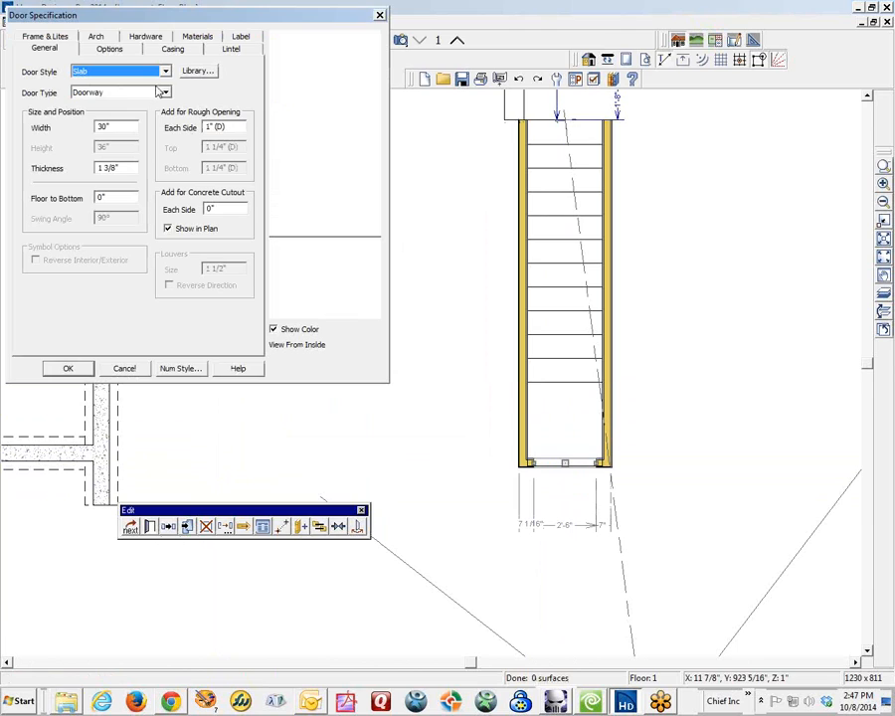
{"action": "left_click", "coordinate": [163, 92]}
{"action": "left_click", "coordinate": [109, 112]}
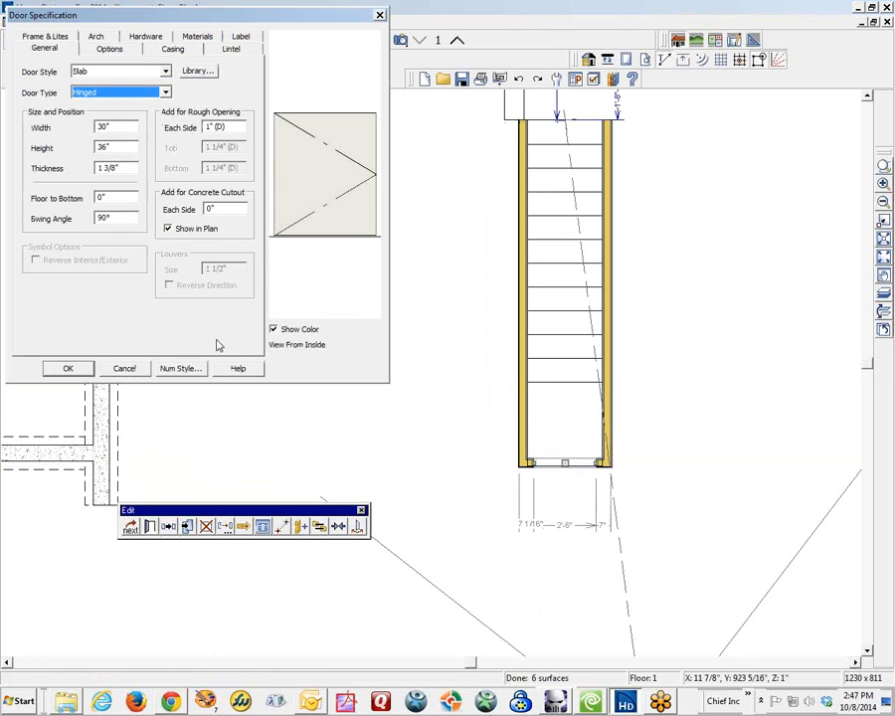
{"action": "left_click", "coordinate": [67, 368]}
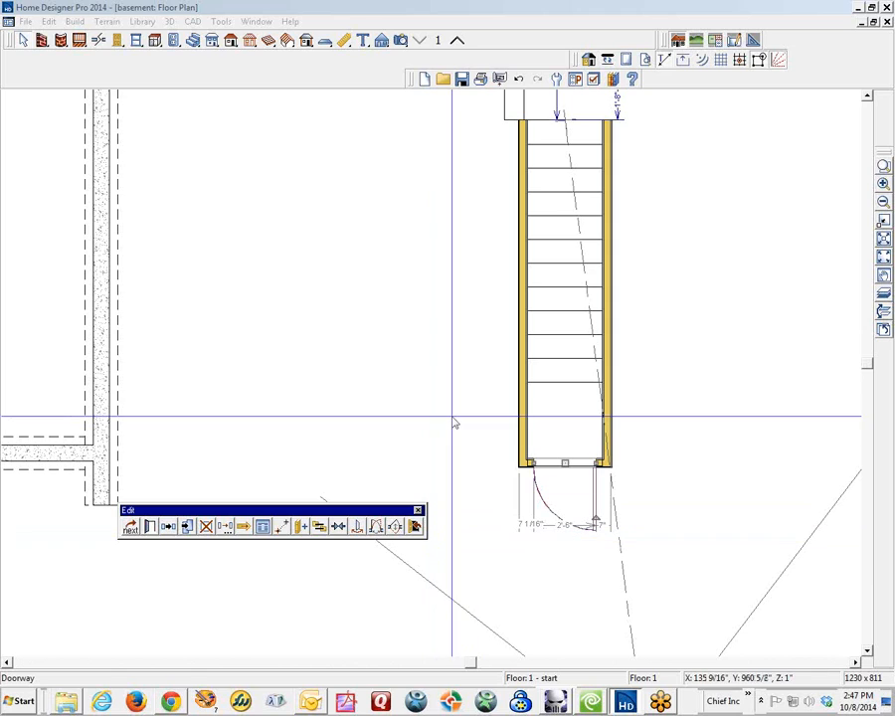
{"action": "key", "text": "ctrl+Tab"}
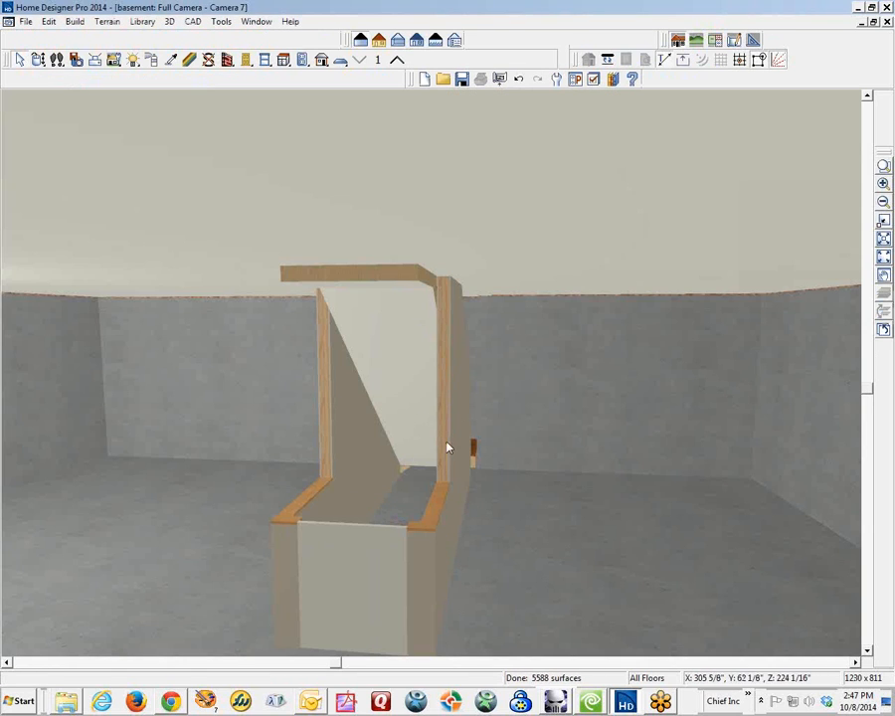
{"action": "key", "text": "ctrl+Tab"}
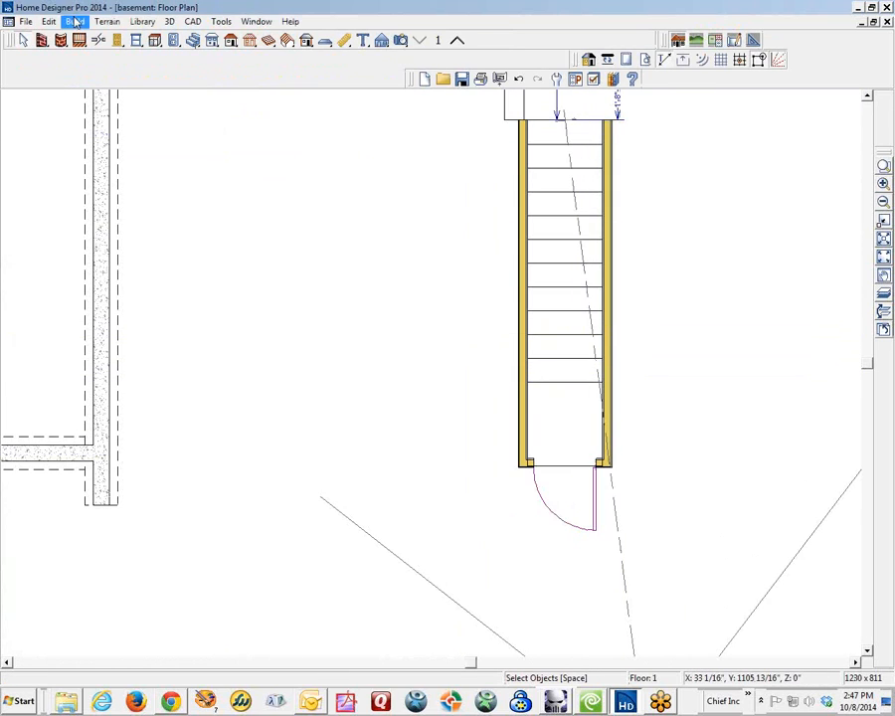
Break the half walls on both sides where the stairs meet the lower landing.
{"action": "left_click", "coordinate": [100, 40]}
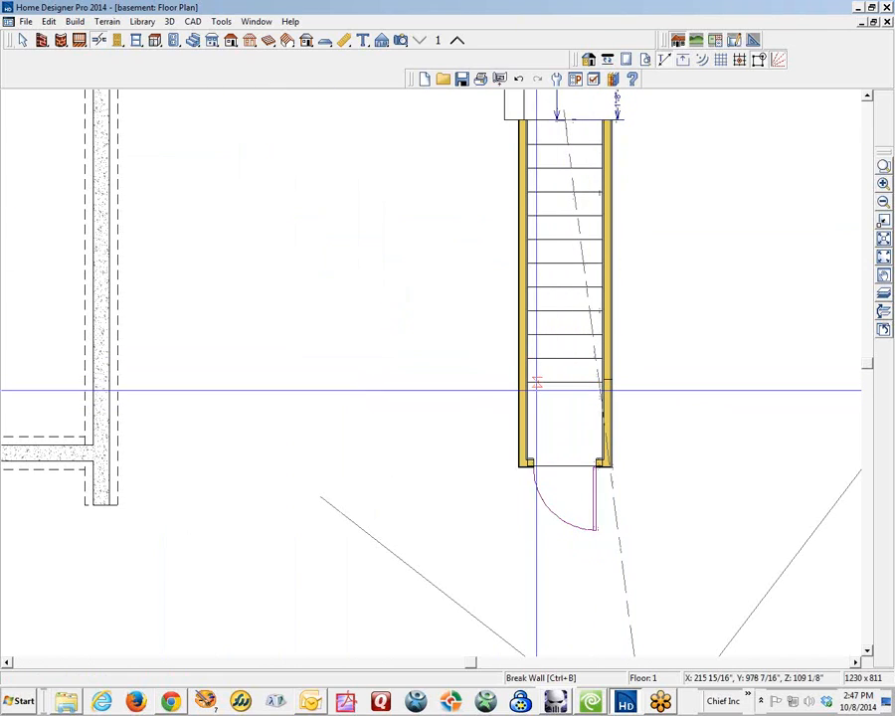
{"action": "left_click", "coordinate": [524, 384]}
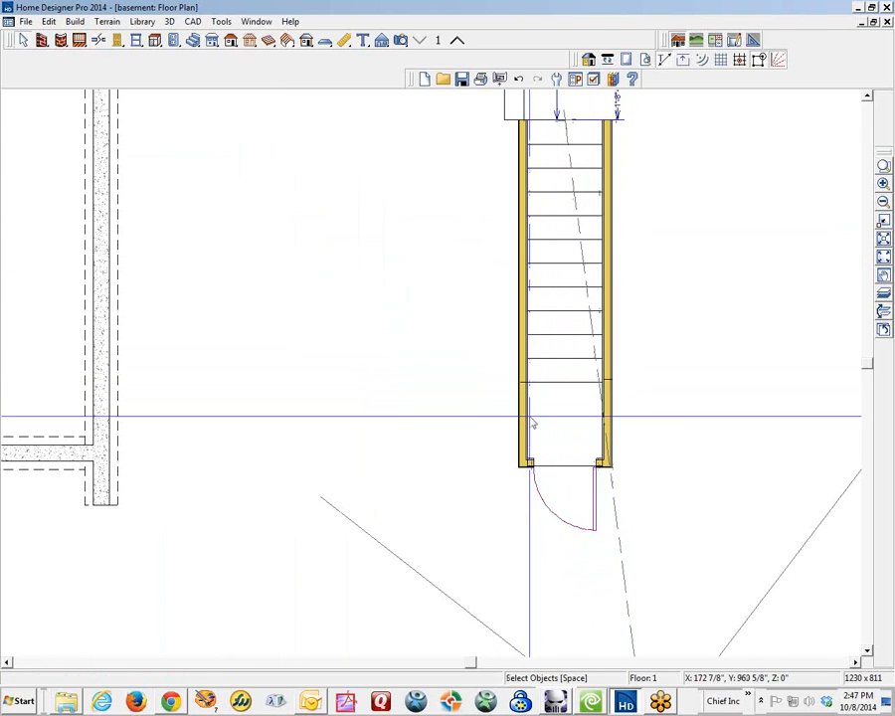
Turn off the Railing option for one side wall and the end wall of the lower landing, making them full-height walls.
{"action": "left_click", "coordinate": [610, 427], "text": "shift"}
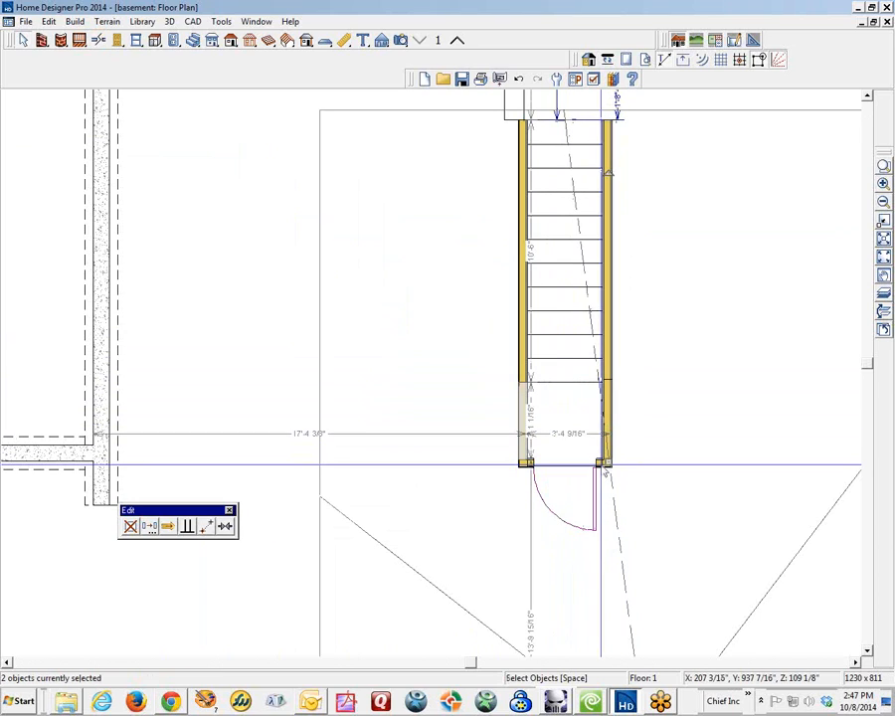
{"action": "left_click", "coordinate": [575, 467], "text": "shift"}
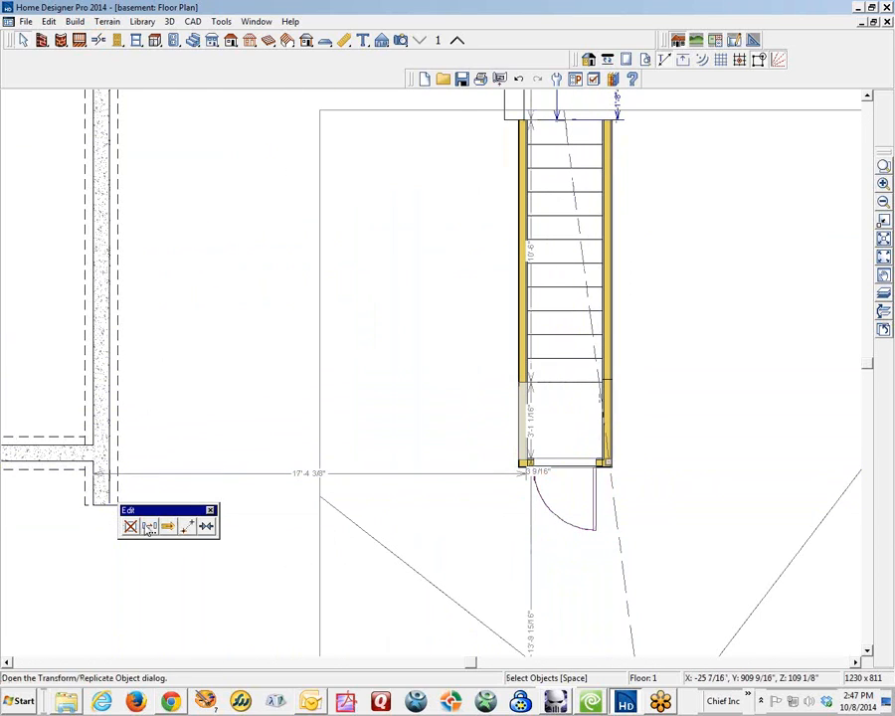
{"action": "key", "text": "Escape"}
{"action": "left_click", "coordinate": [532, 464]}
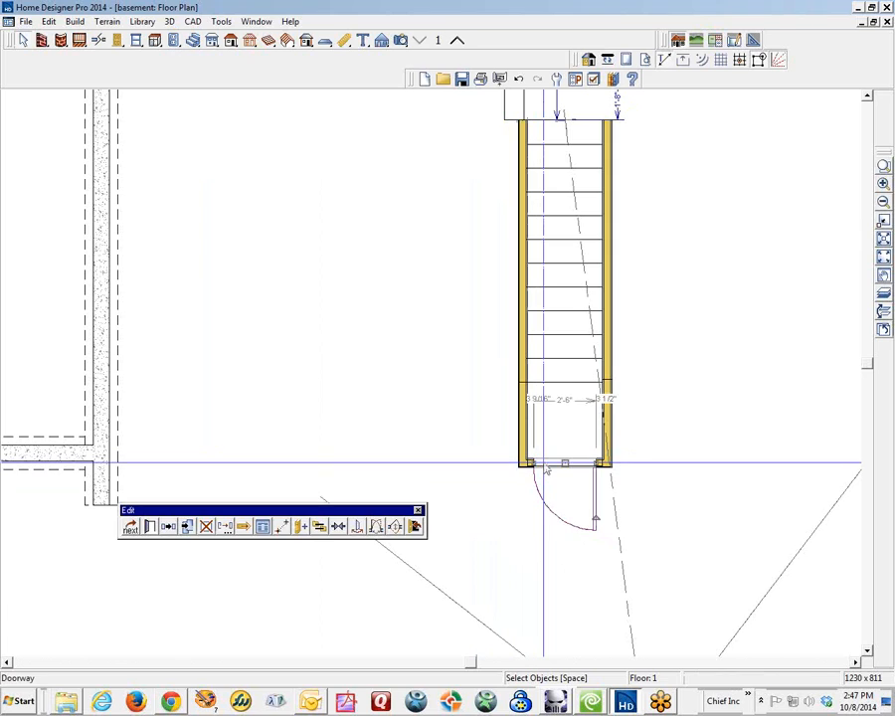
{"action": "key", "text": "Escape"}
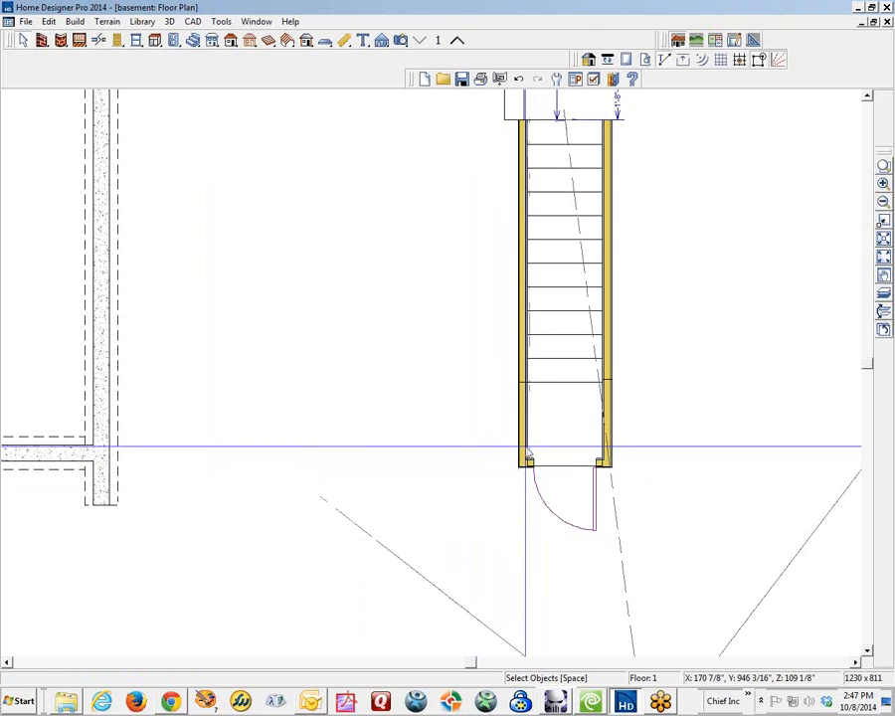
{"action": "left_click", "coordinate": [602, 422]}
{"action": "key", "text": "Escape"}
{"action": "left_click", "coordinate": [605, 423]}
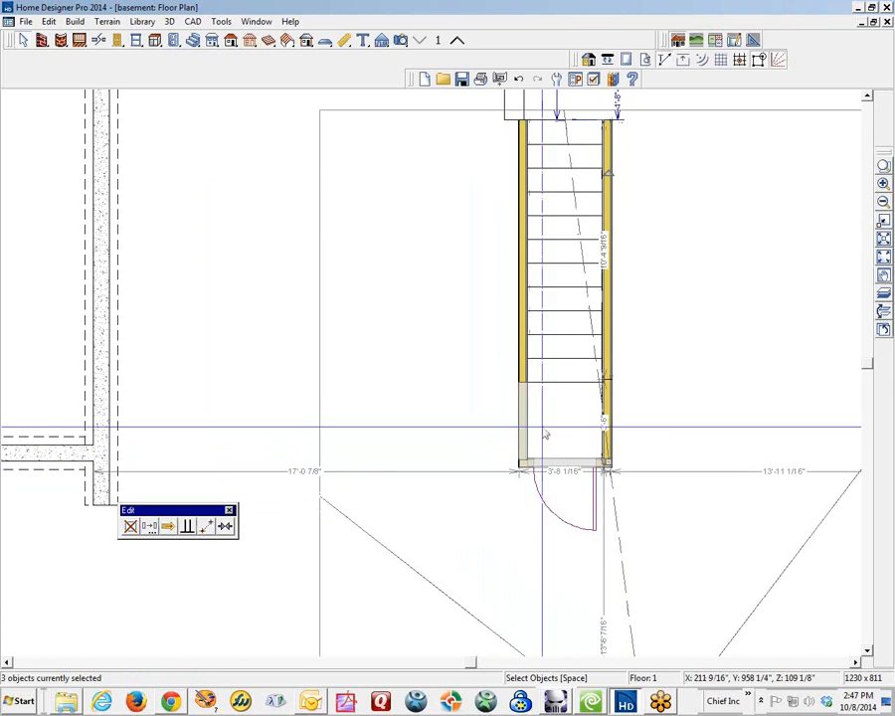
{"action": "key", "text": "Escape"}
{"action": "left_click", "coordinate": [605, 403]}
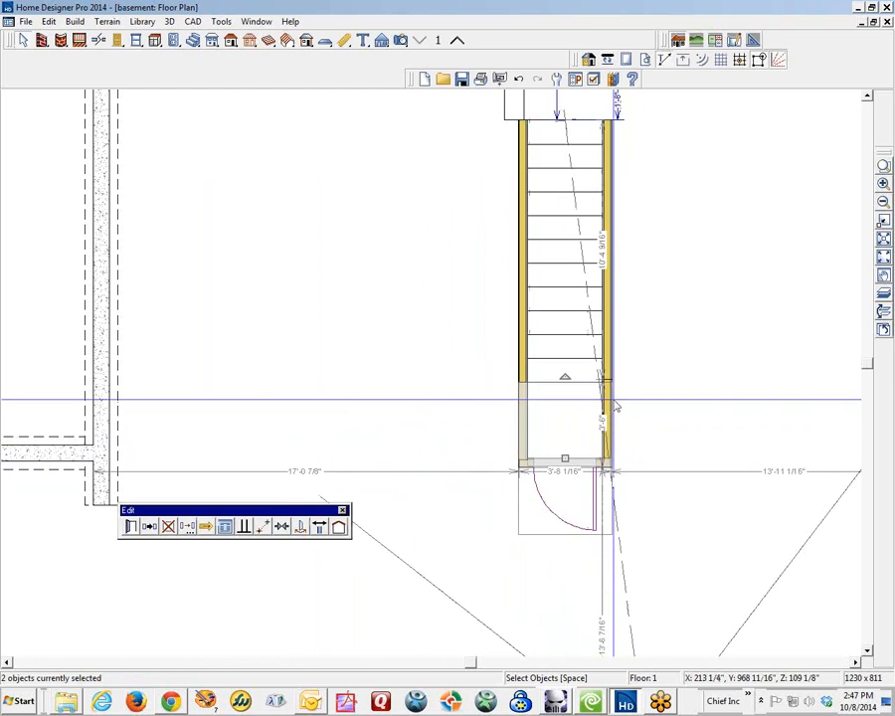
{"action": "left_click", "coordinate": [607, 399]}
{"action": "left_click", "coordinate": [608, 401]}
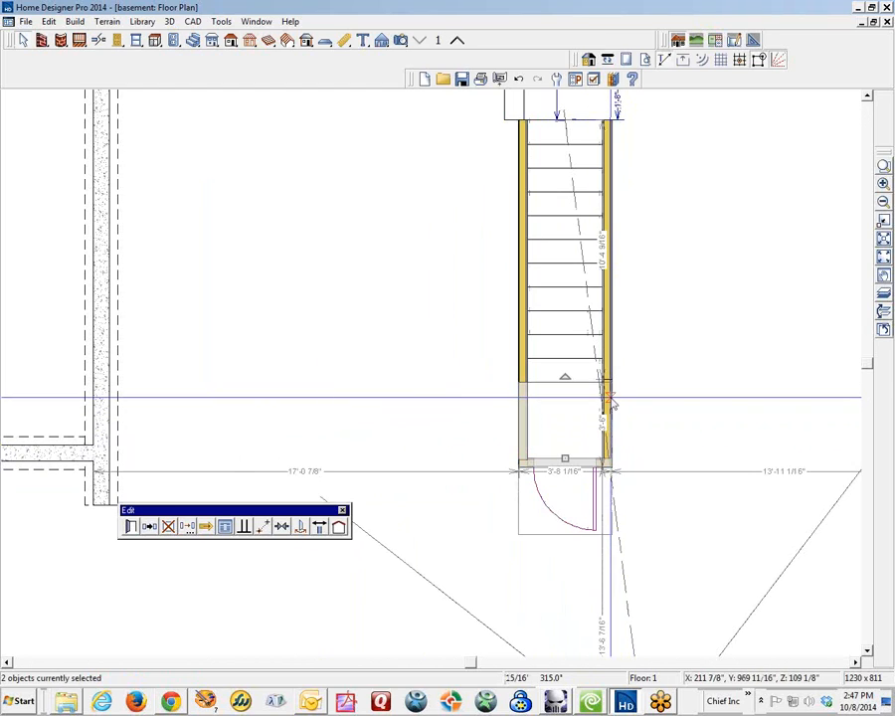
{"action": "left_click", "coordinate": [225, 526]}
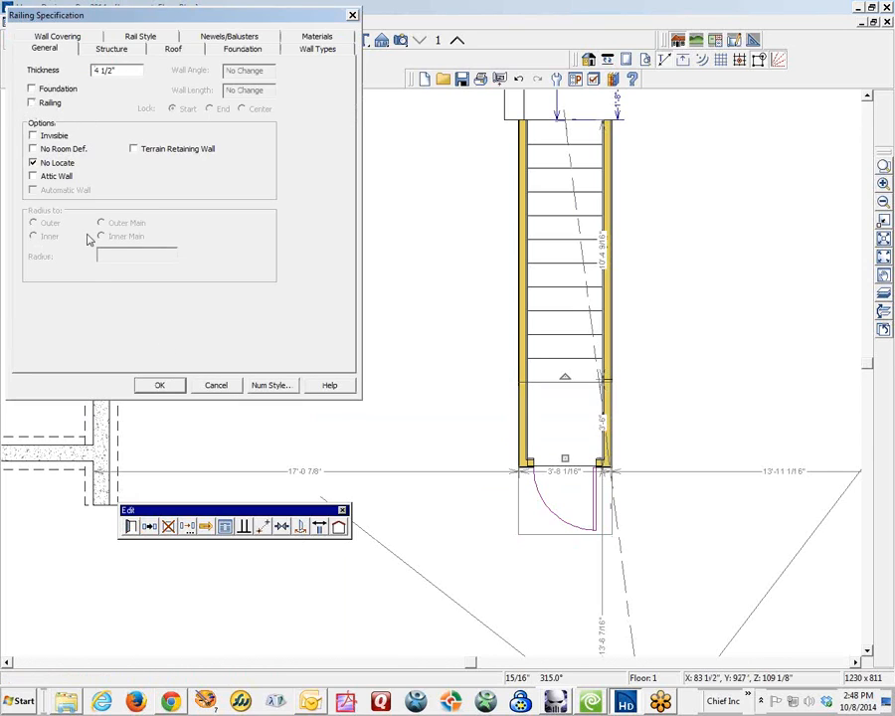
{"action": "left_click", "coordinate": [159, 385]}
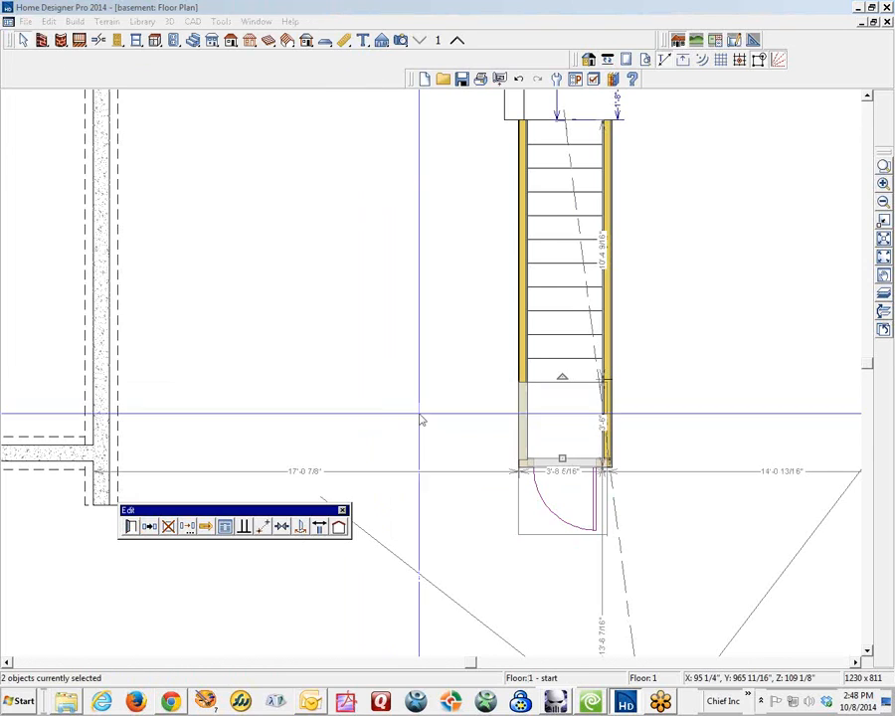
Turn off the Railing option for the remaining 42" side wall of the lower landing.
{"action": "left_click", "coordinate": [640, 408]}
{"action": "left_click", "coordinate": [644, 410]}
{"action": "left_click", "coordinate": [641, 408]}
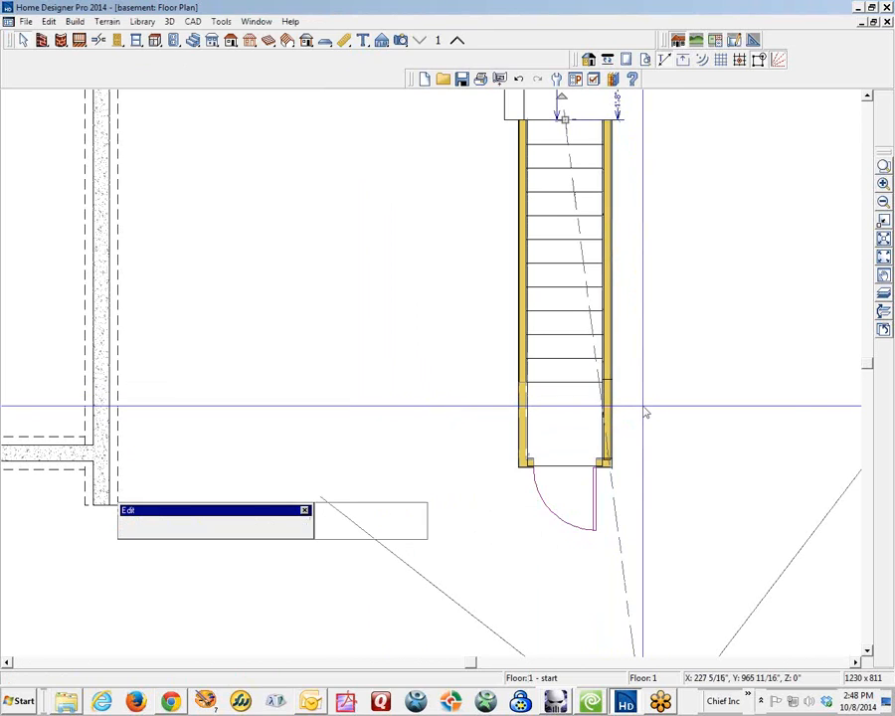
{"action": "left_click", "coordinate": [224, 526]}
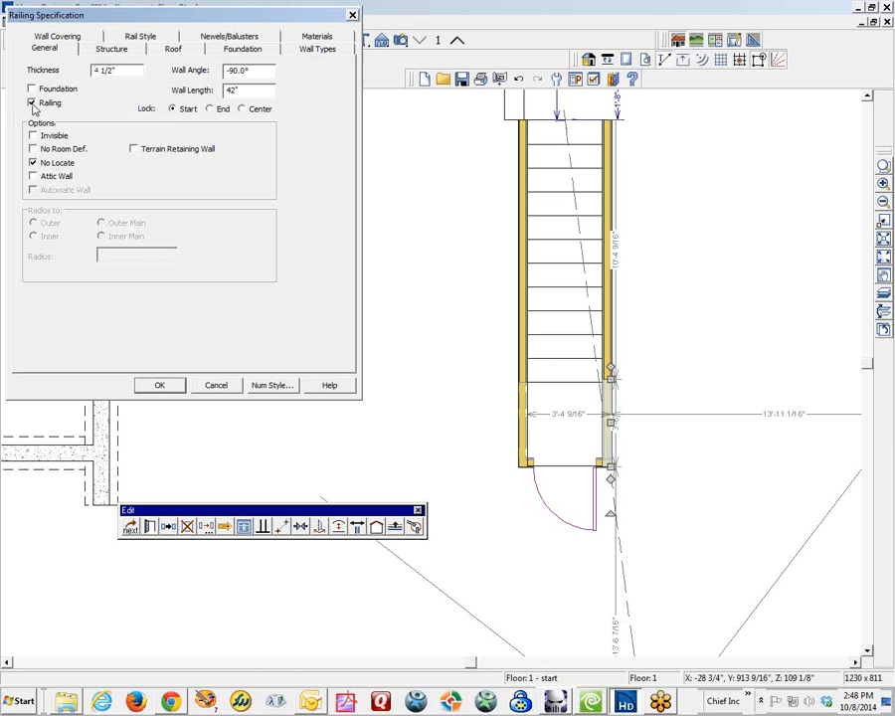
{"action": "left_click", "coordinate": [160, 386]}
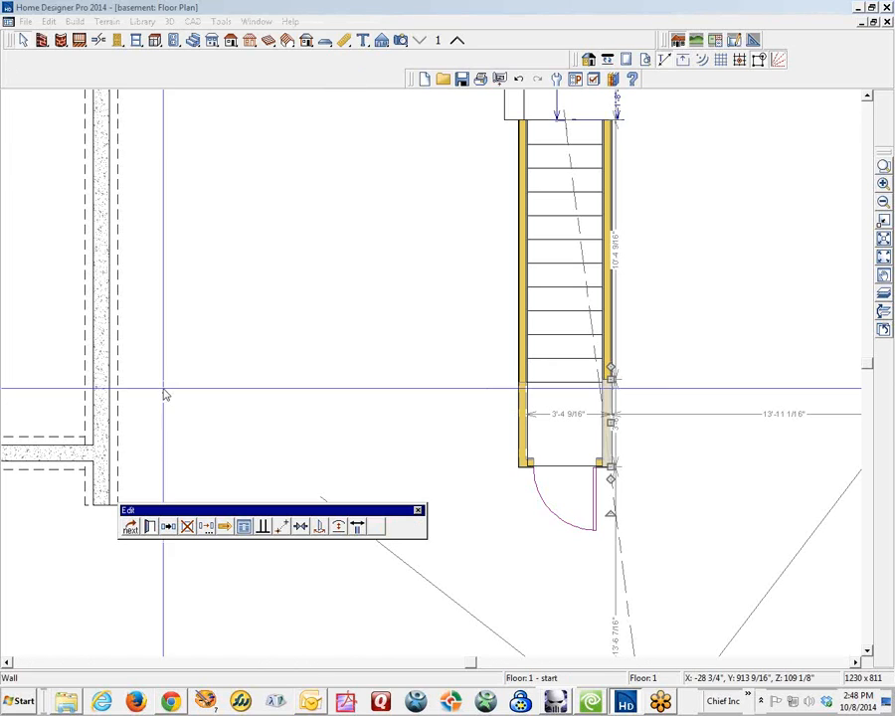
In the camera view, set the landing door's width to 29 1/8" and its height to 80".
{"action": "key", "text": "ctrl+Tab"}
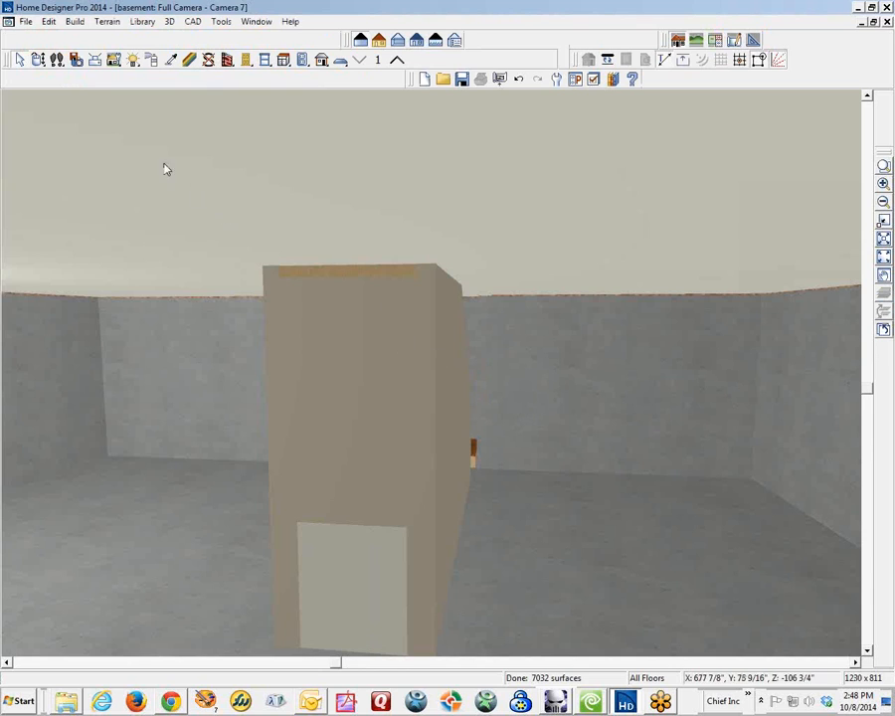
{"action": "left_click", "coordinate": [38, 60]}
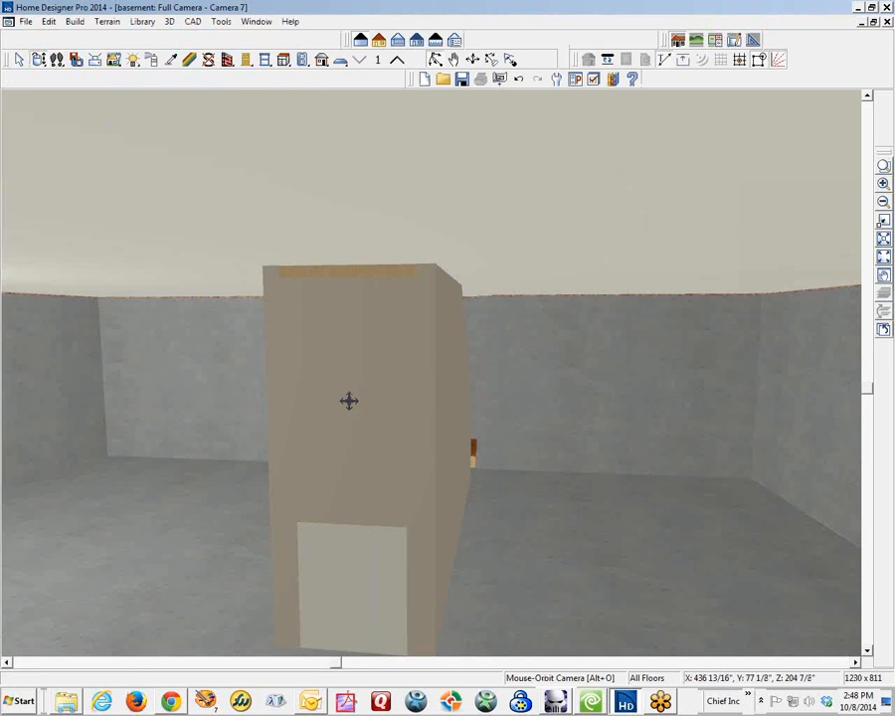
{"action": "left_click_drag", "start_coordinate": [348, 397], "coordinate": [588, 479]}
{"action": "key", "text": "space"}
{"action": "left_click", "coordinate": [703, 463]}
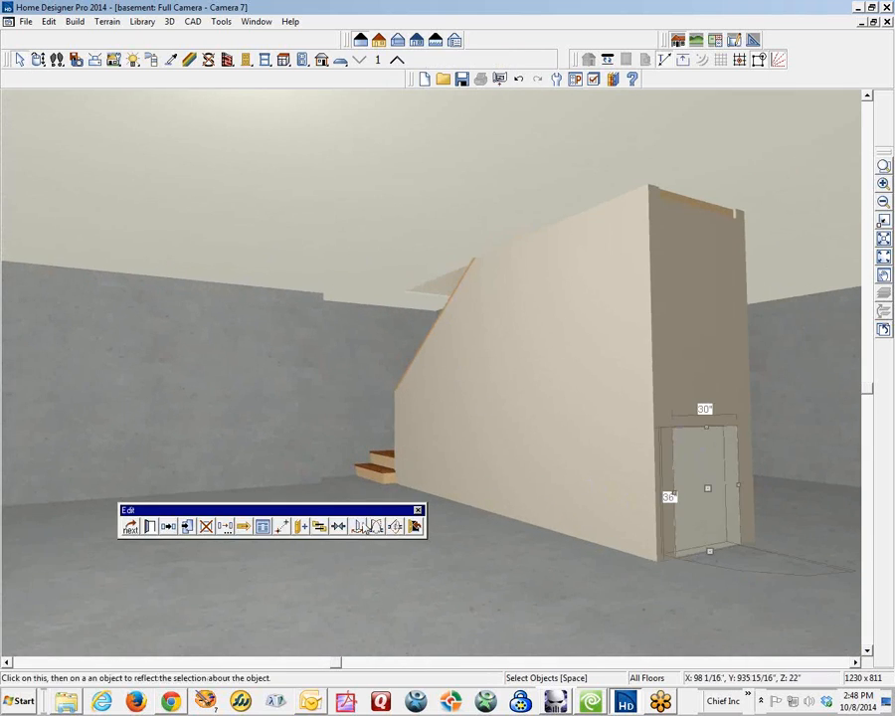
{"action": "left_click", "coordinate": [147, 528]}
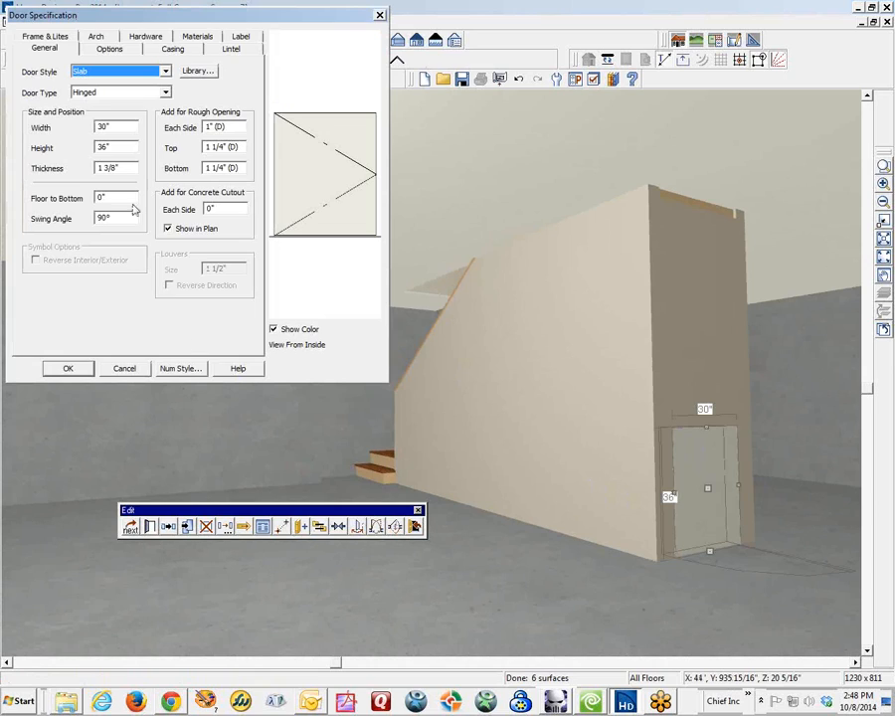
{"action": "left_click", "coordinate": [116, 133]}
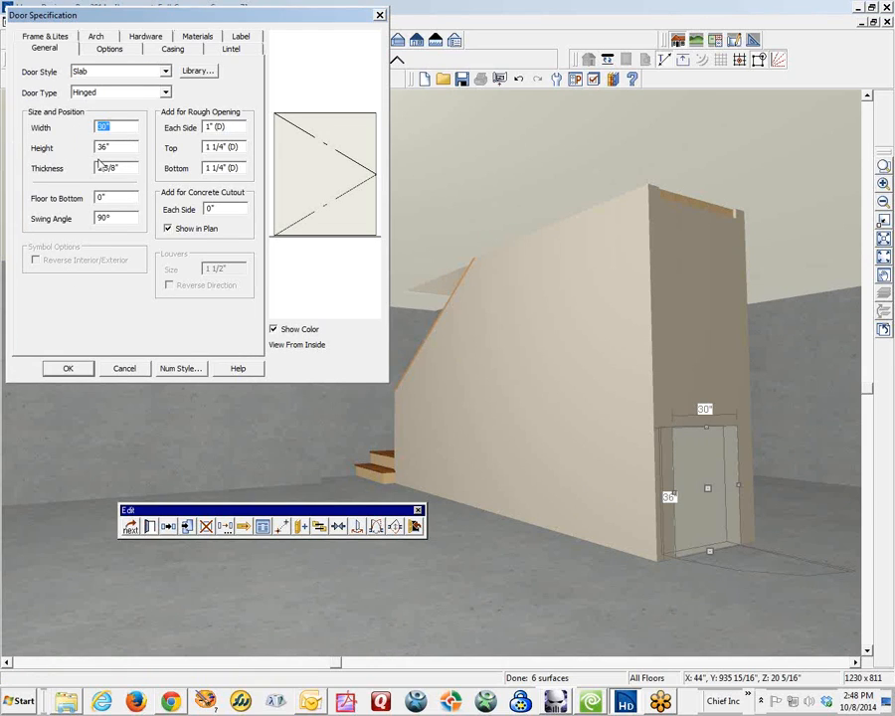
{"action": "type", "text": "29 1/8"}
{"action": "key", "text": "Tab"}
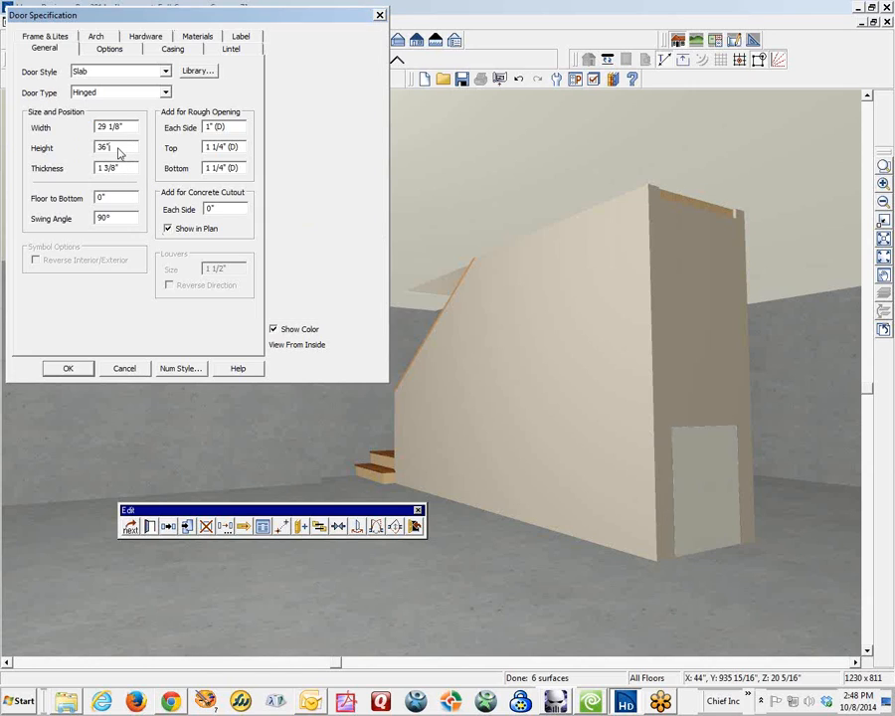
{"action": "type", "text": "80"}
{"action": "left_click", "coordinate": [87, 369]}
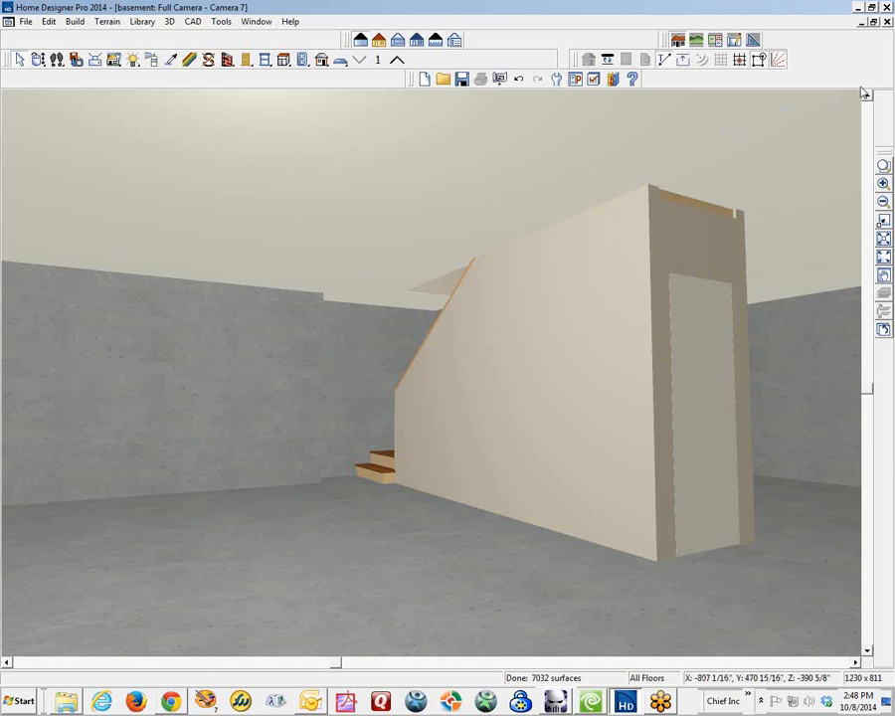
Close the camera view and create a perspective full overview to examine the roof above the stairwell.
{"action": "left_click", "coordinate": [886, 21]}
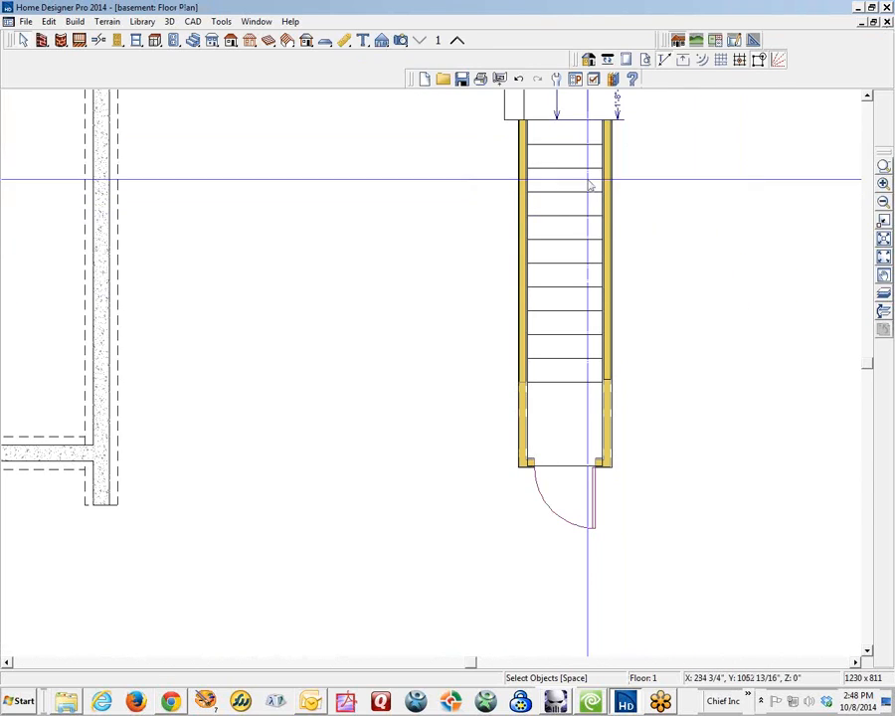
{"action": "left_click", "coordinate": [401, 40]}
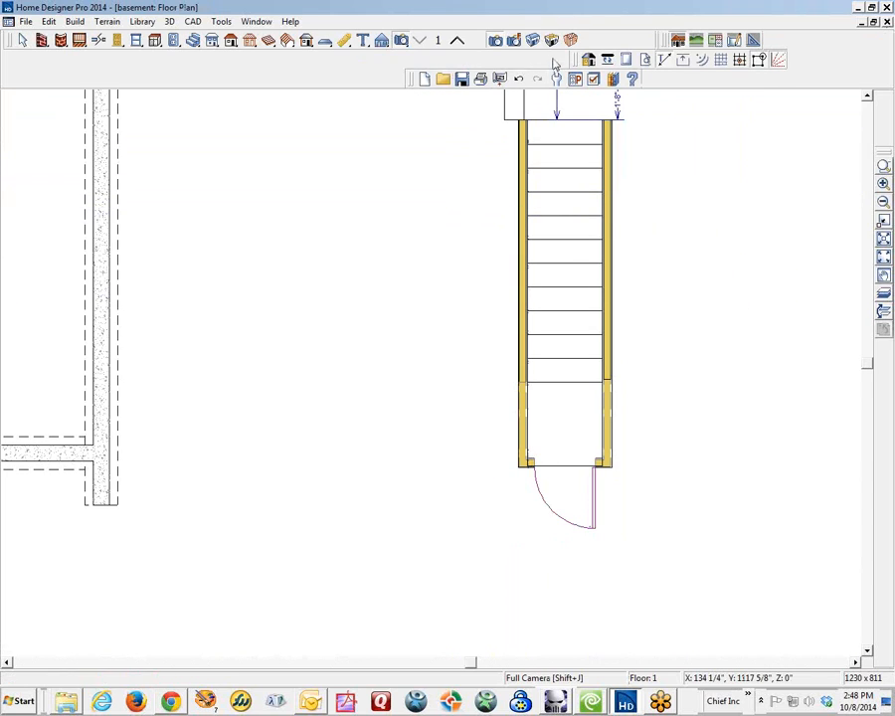
{"action": "left_click", "coordinate": [535, 39]}
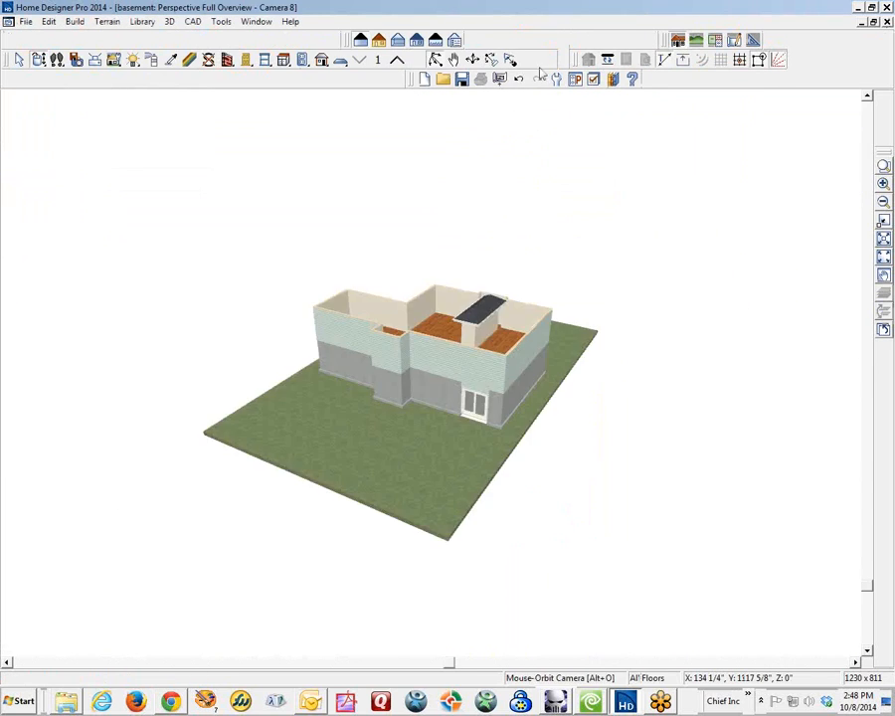
{"action": "mouse_move", "coordinate": [455, 375]}
{"action": "left_mouse_down"}
{"action": "mouse_move", "coordinate": [390, 373]}
{"action": "mouse_move", "coordinate": [444, 400]}
{"action": "mouse_move", "coordinate": [458, 374]}
{"action": "left_mouse_up"}
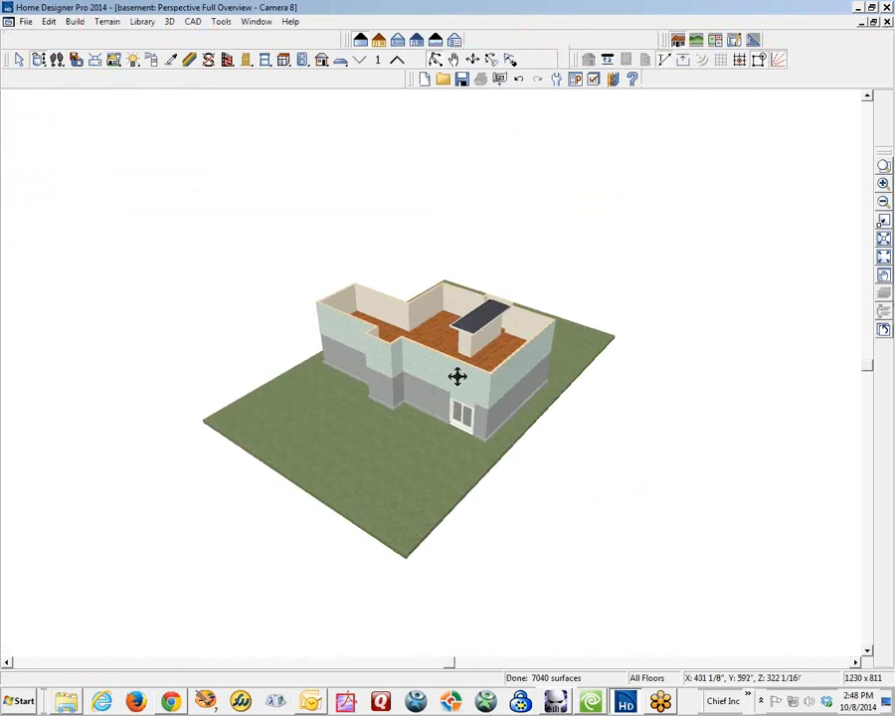
{"action": "scroll", "coordinate": [473, 318], "scroll_direction": "up", "scroll_amount": 5}
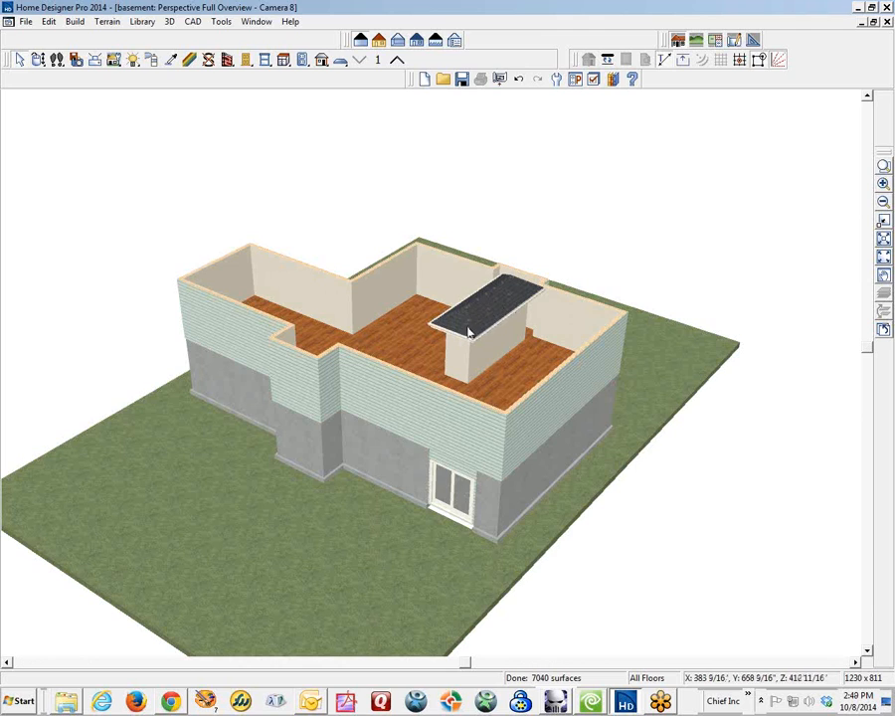
Turn on Roof Over This Room for the main room on floor 2, and check the roof in the overview.
{"action": "key", "text": "ctrl+Tab"}
{"action": "scroll", "coordinate": [517, 314], "scroll_direction": "down", "scroll_amount": 2}
{"action": "scroll", "coordinate": [511, 301], "scroll_direction": "down", "scroll_amount": 3}
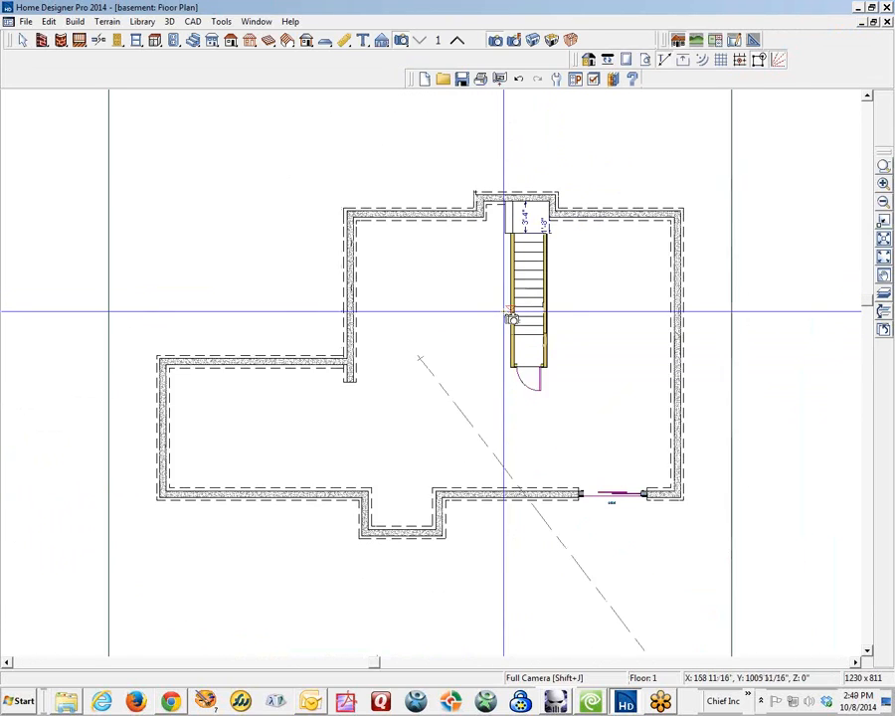
{"action": "left_click", "coordinate": [458, 41]}
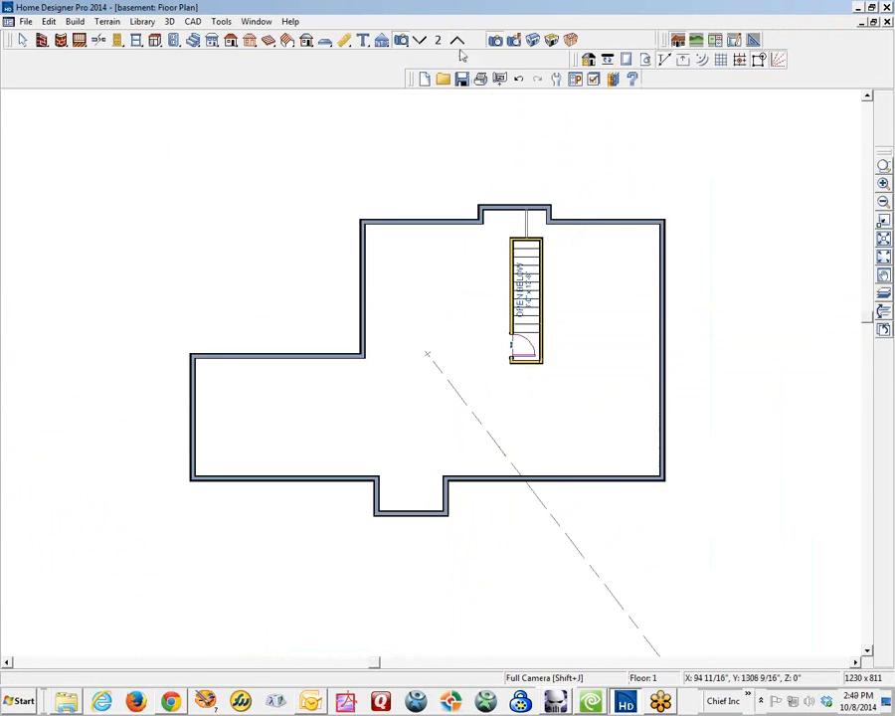
{"action": "left_click", "coordinate": [508, 396]}
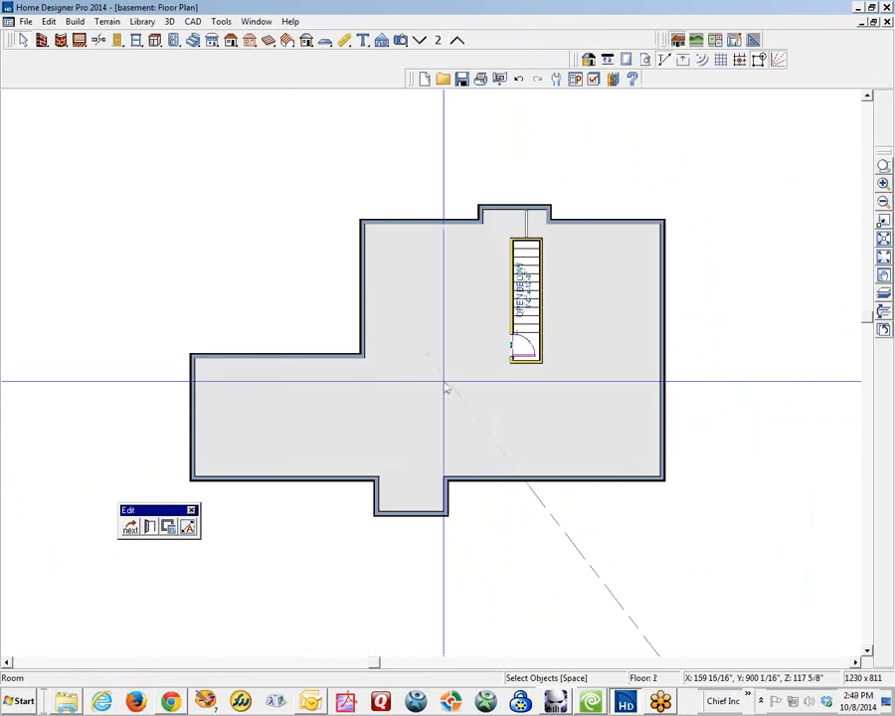
{"action": "left_click", "coordinate": [154, 527]}
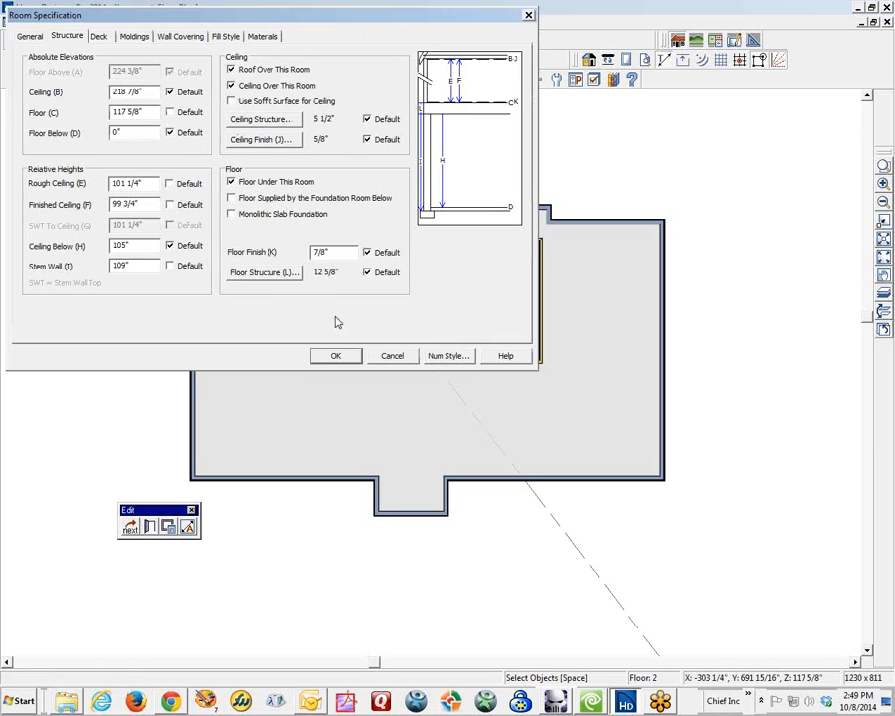
{"action": "left_click", "coordinate": [338, 356]}
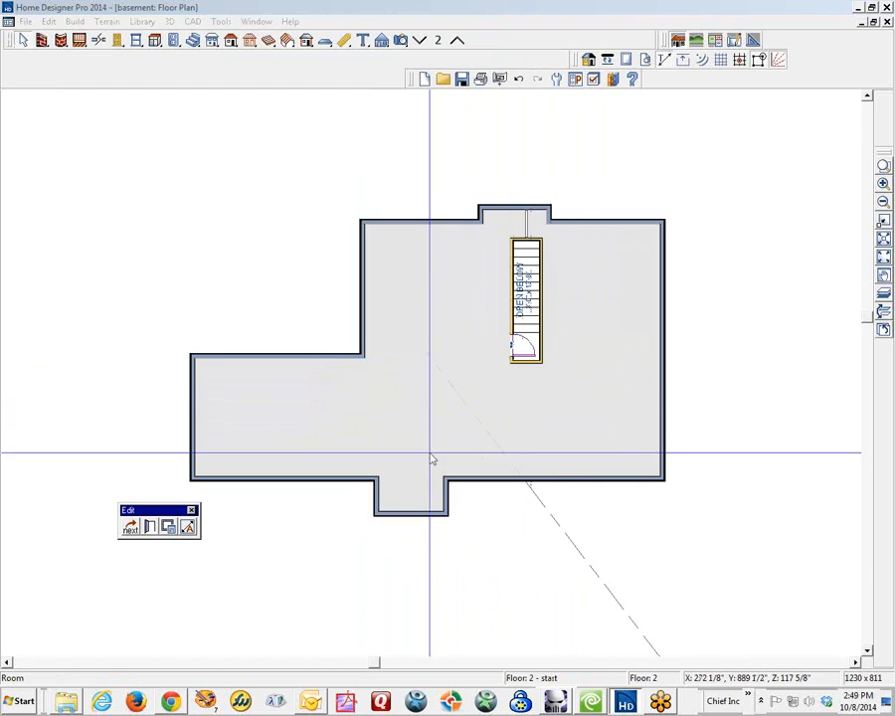
{"action": "key", "text": "F9"}
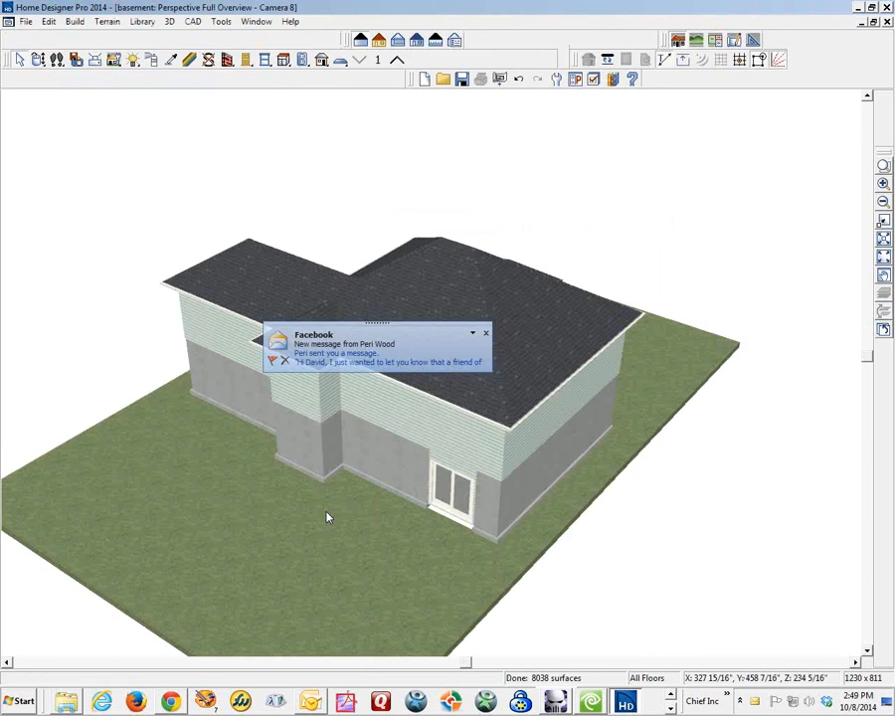